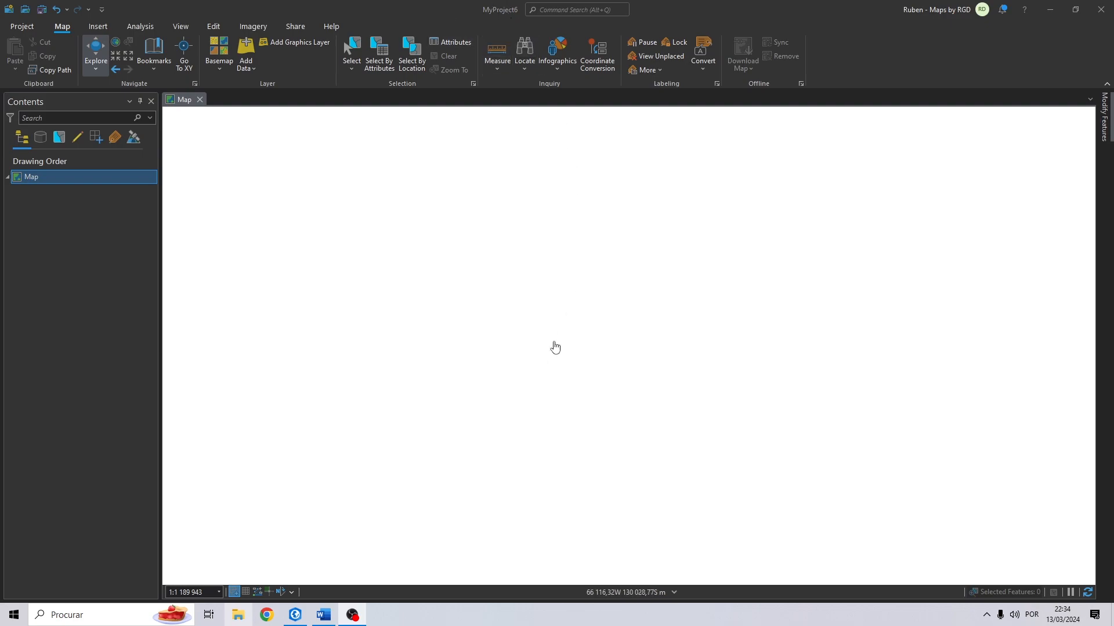
# Open the Youtube Tutorial folder on the desktop and review the shapefile contents of its Map 1 and Map 2 subfolders.
pyautogui.click(1051, 9)
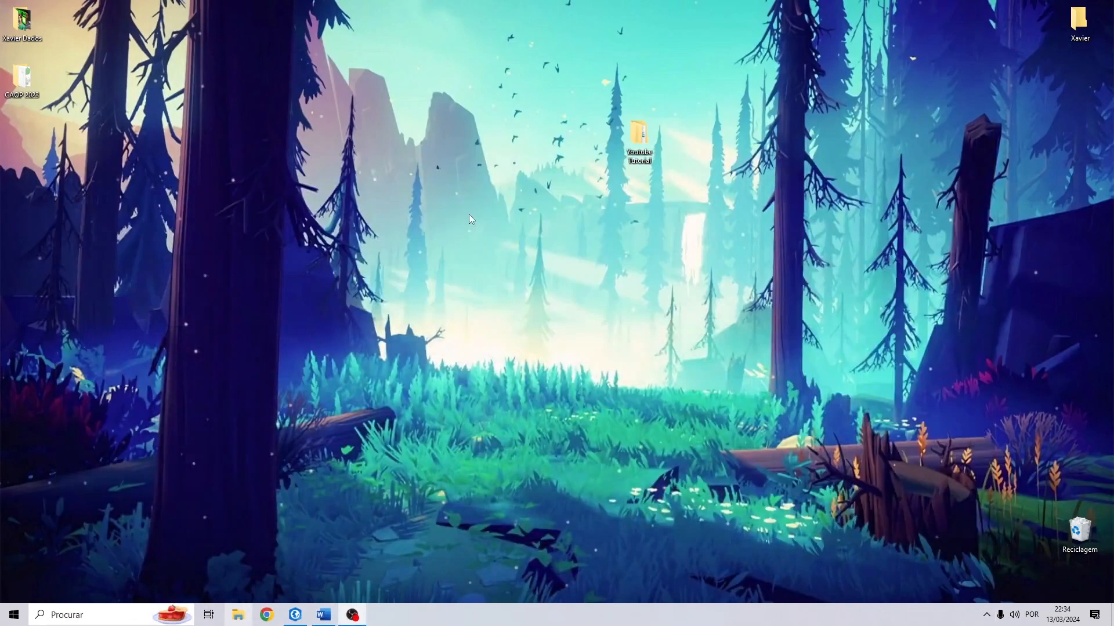
pyautogui.moveTo(468, 187); pyautogui.dragTo(468, 192)
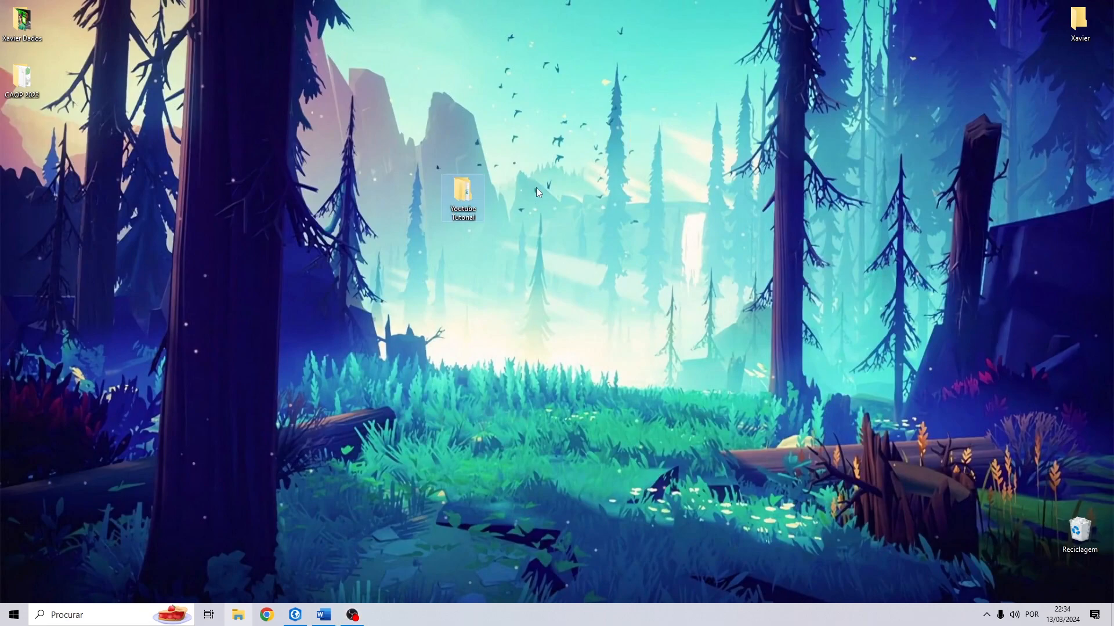
pyautogui.doubleClick(463, 194)
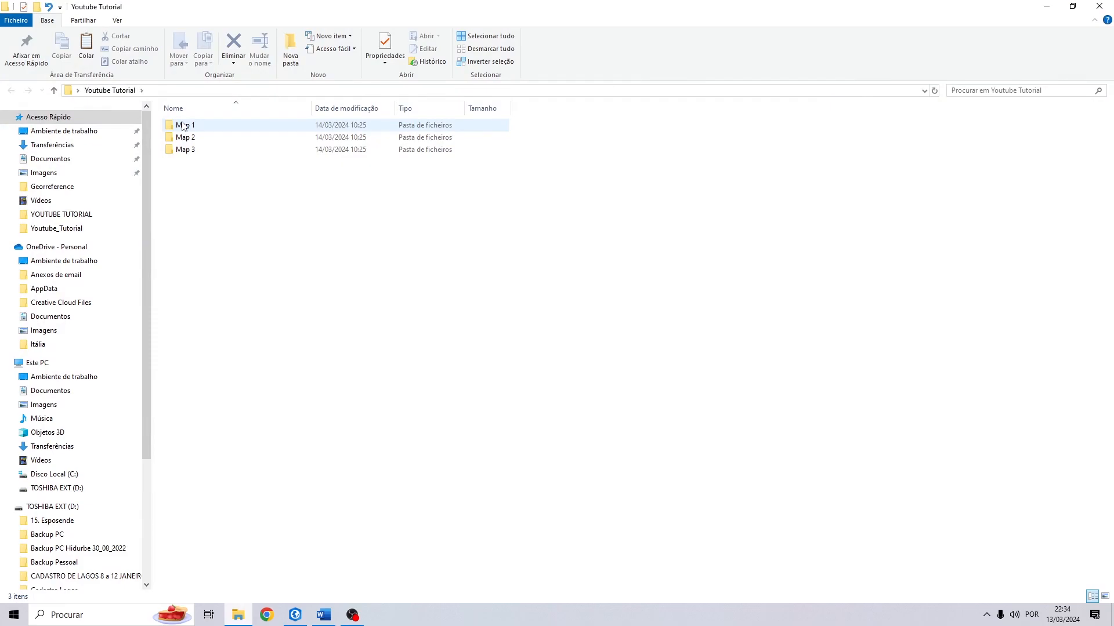
pyautogui.moveTo(182, 127)
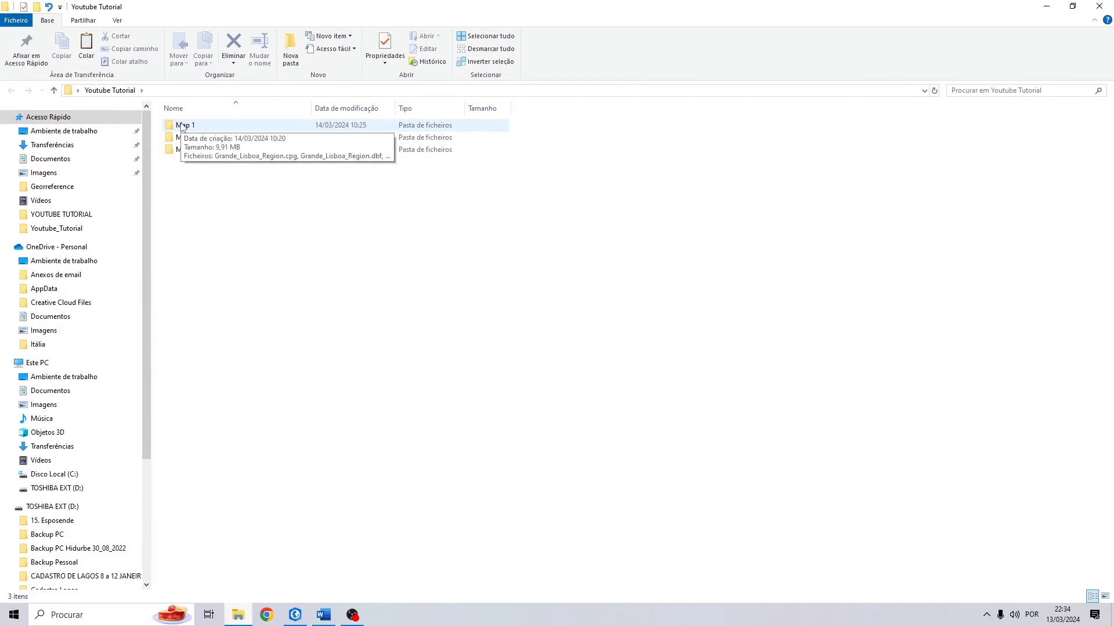
pyautogui.doubleClick(182, 127)
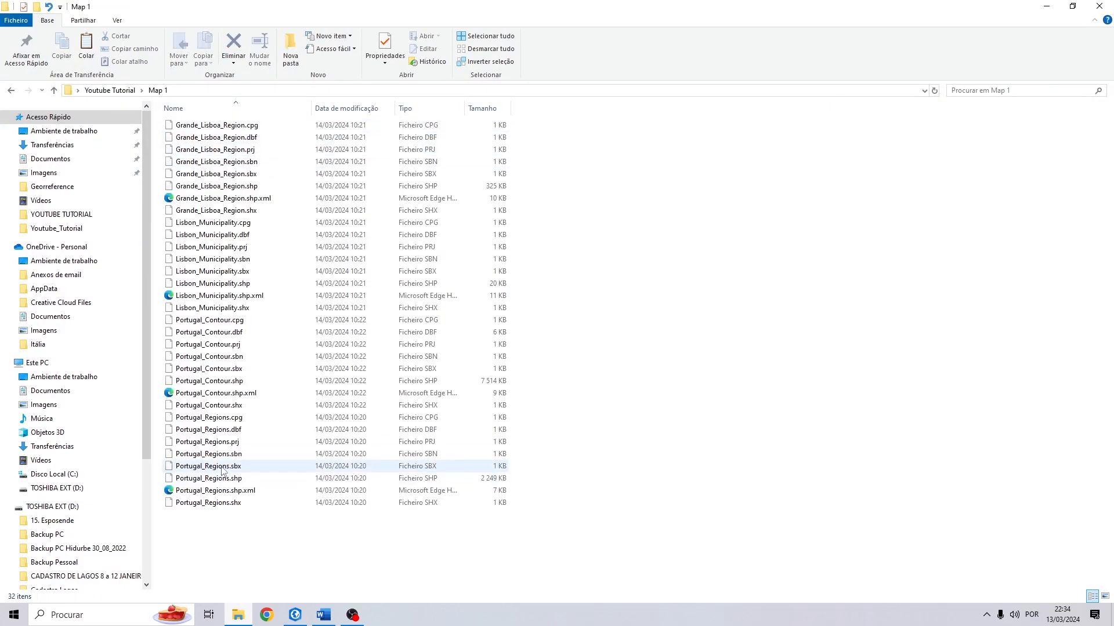
pyautogui.click(12, 91)
pyautogui.press('Down')
pyautogui.press('Return')
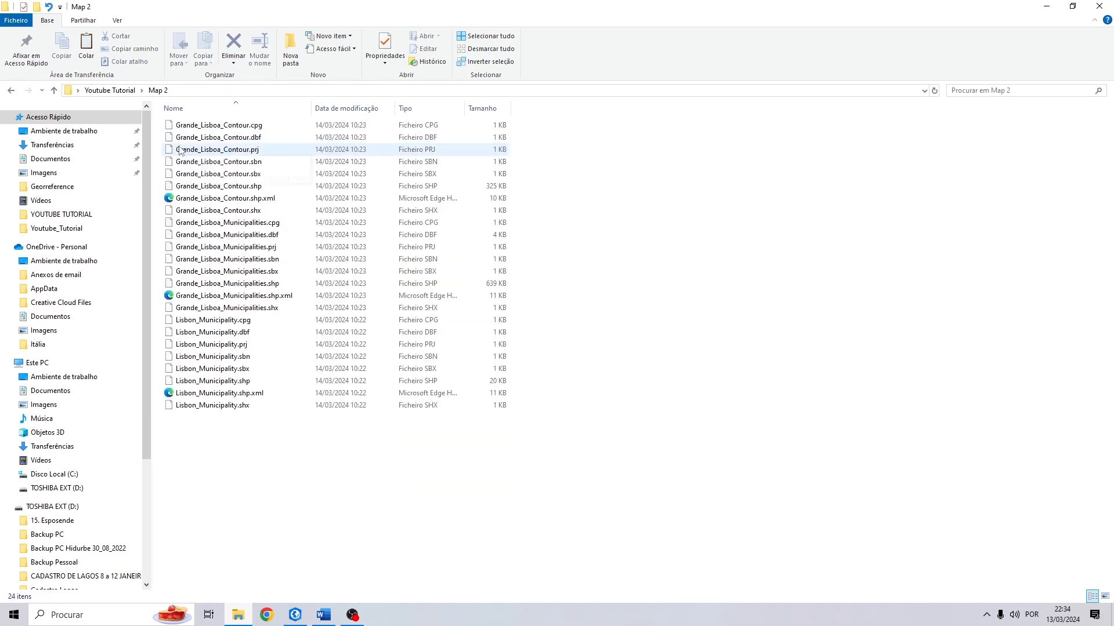
pyautogui.click(12, 90)
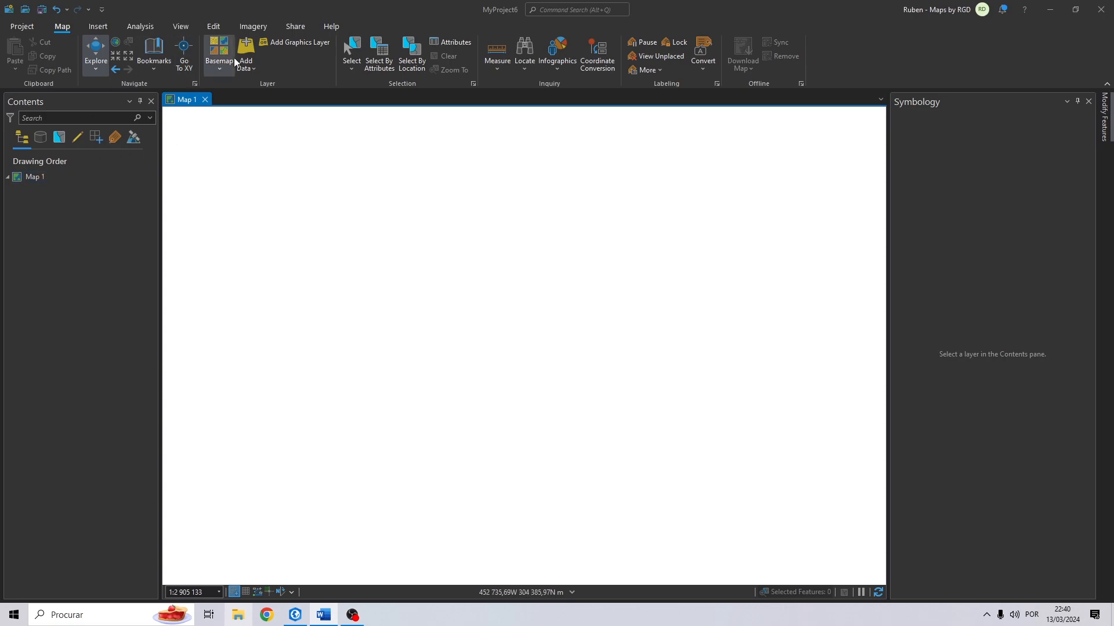
# Add the Grande_Lisboa_Region, Lisbon_Municipality, Portugal_Contour and Portugal_Regions shapefiles from the Youtube Tutorial > Map 1 folder to Map 1.
pyautogui.click(249, 46)
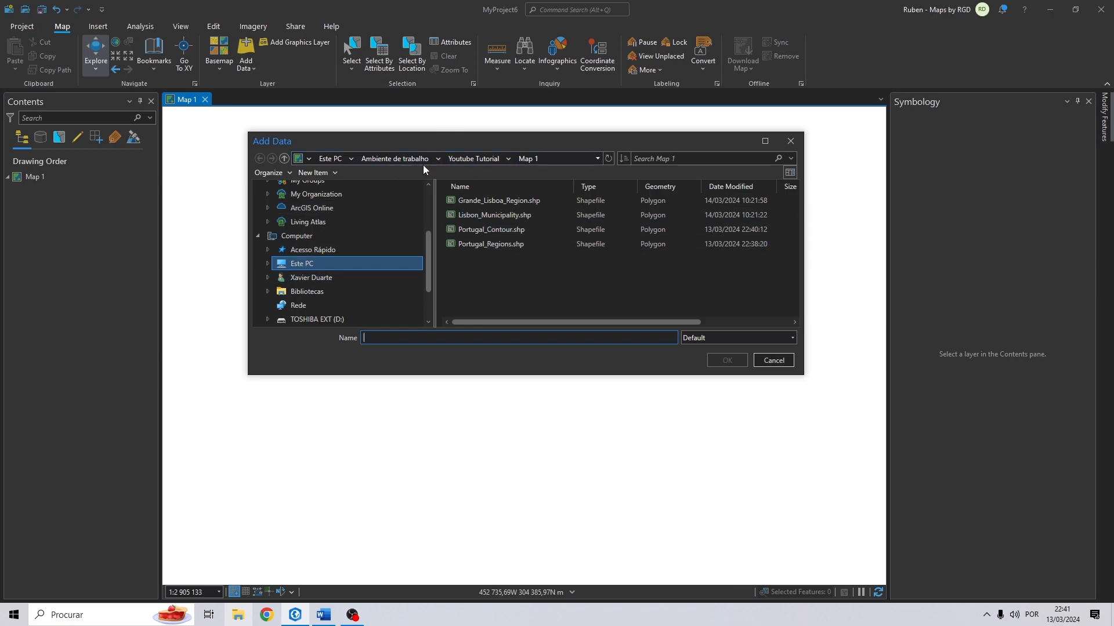
pyautogui.click(406, 159)
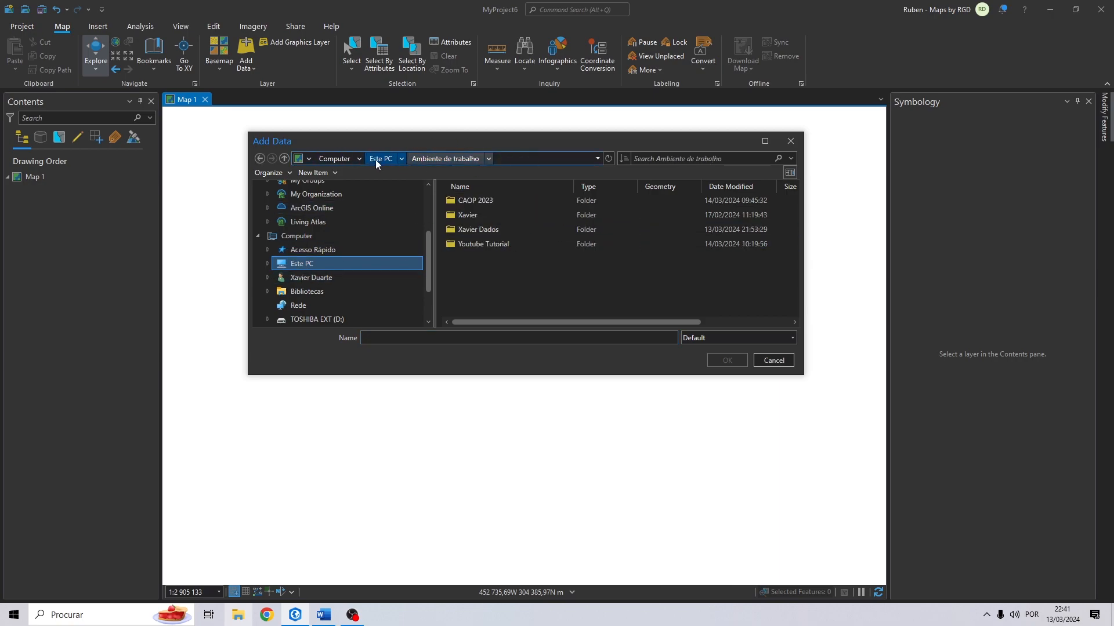
pyautogui.doubleClick(472, 244)
pyautogui.doubleClick(476, 200)
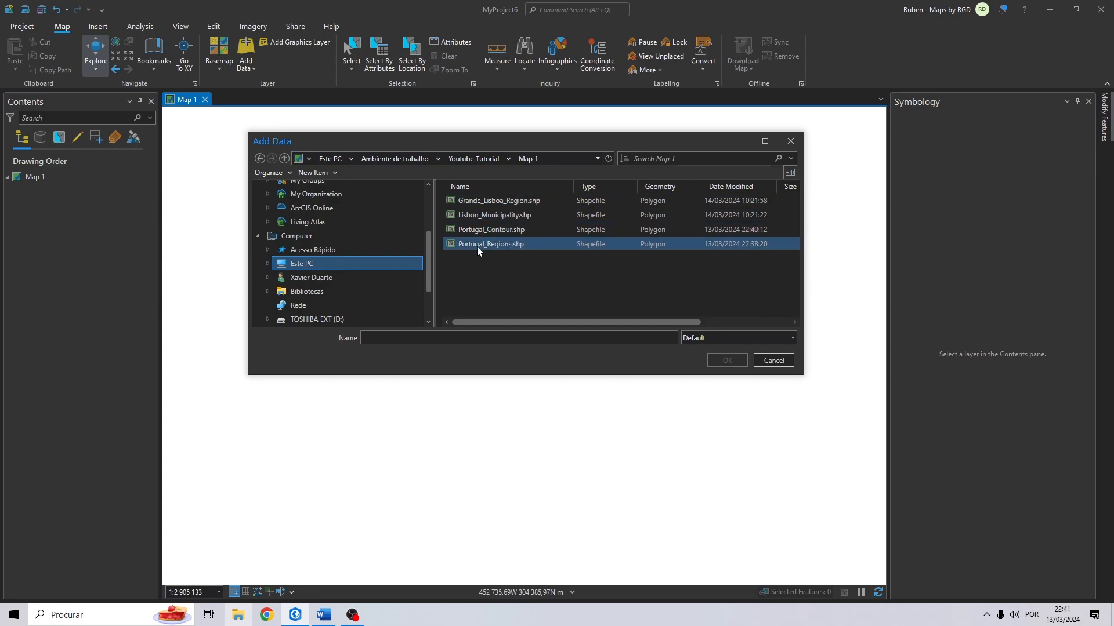
pyautogui.click(483, 201)
pyautogui.keyDown('shift'); pyautogui.click(475, 244); pyautogui.keyUp('shift')
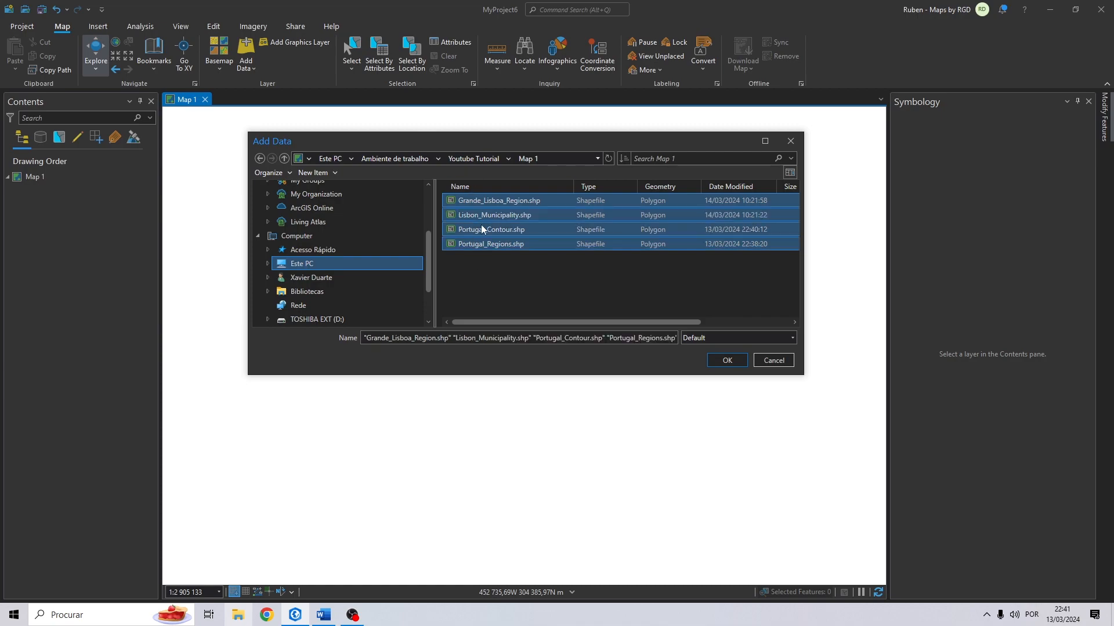
pyautogui.click(728, 361)
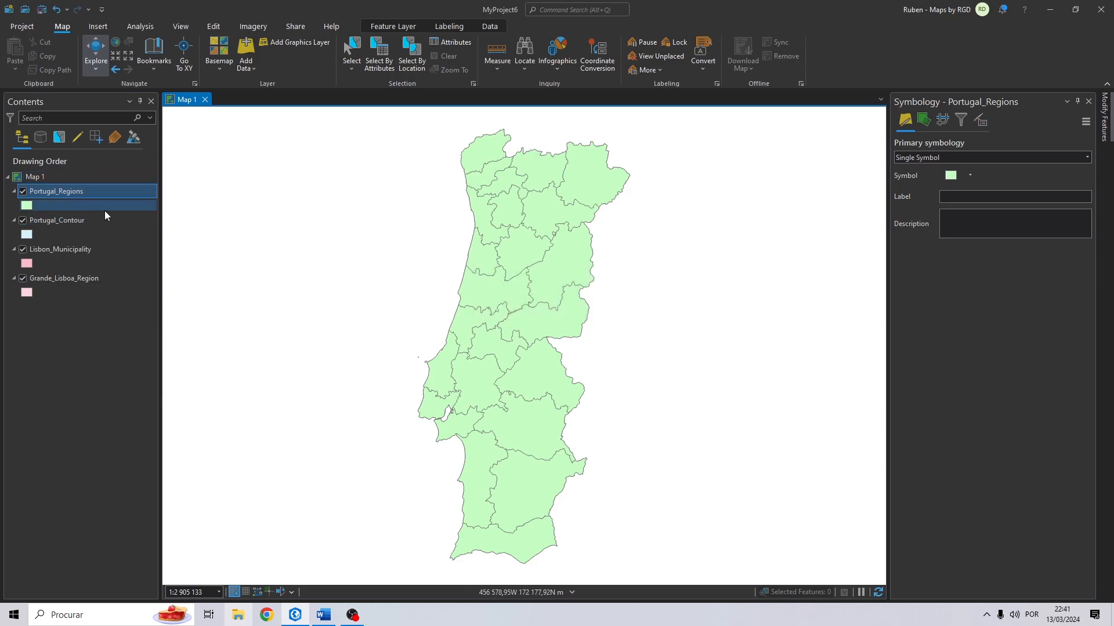
# Move Portugal_Contour above Portugal_Regions in the drawing order and style it with no fill and a black 1 pt outline.
pyautogui.click(61, 220)
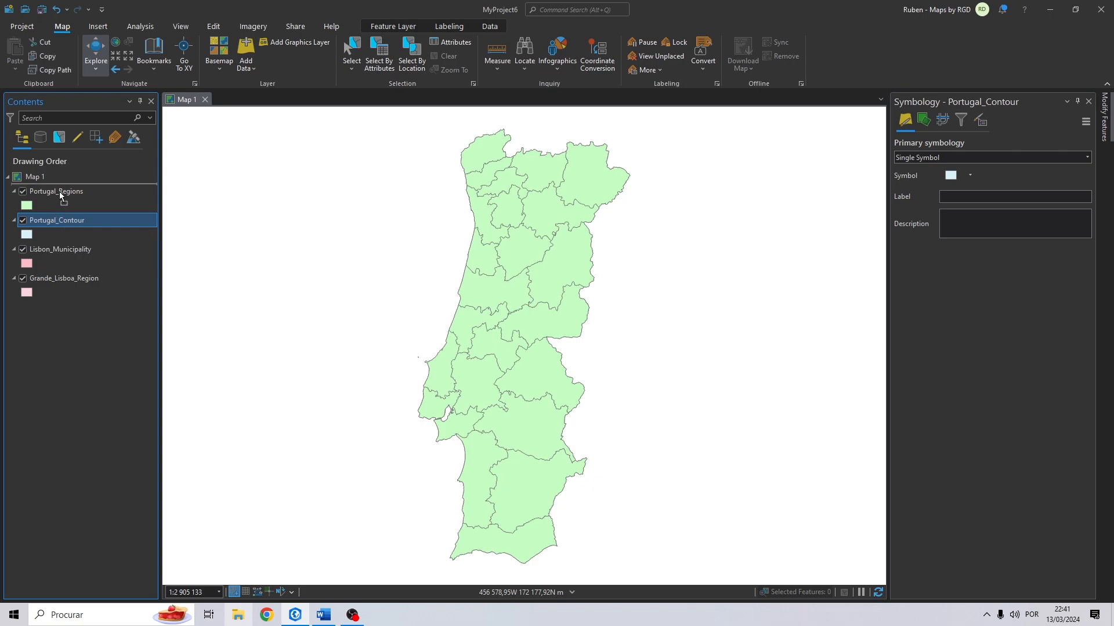
pyautogui.moveTo(60, 193); pyautogui.dragTo(58, 191)
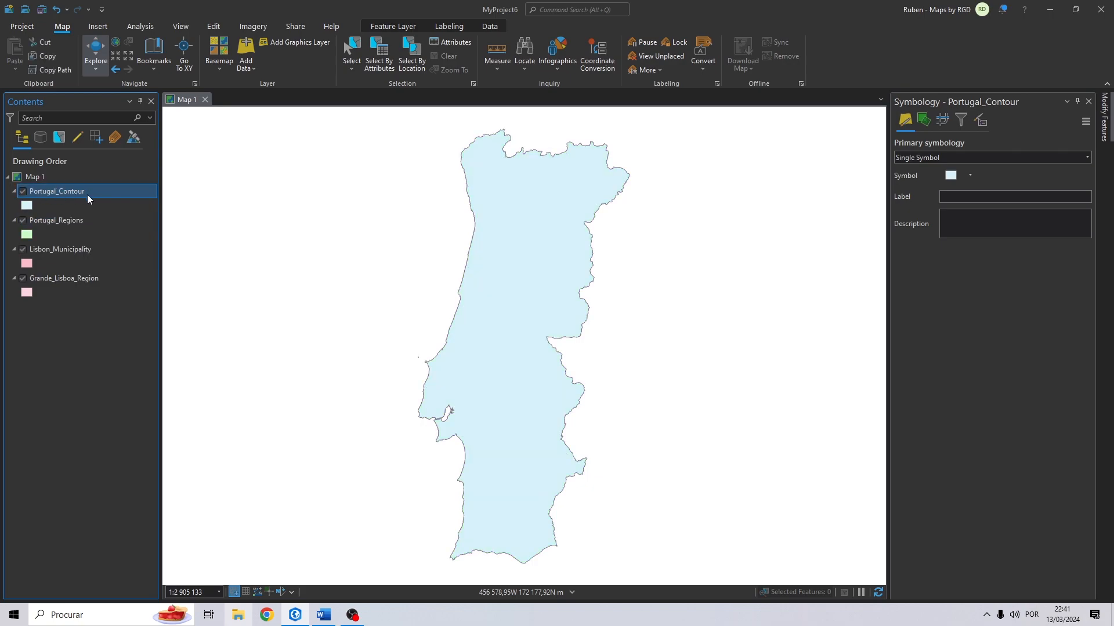
pyautogui.click(27, 205)
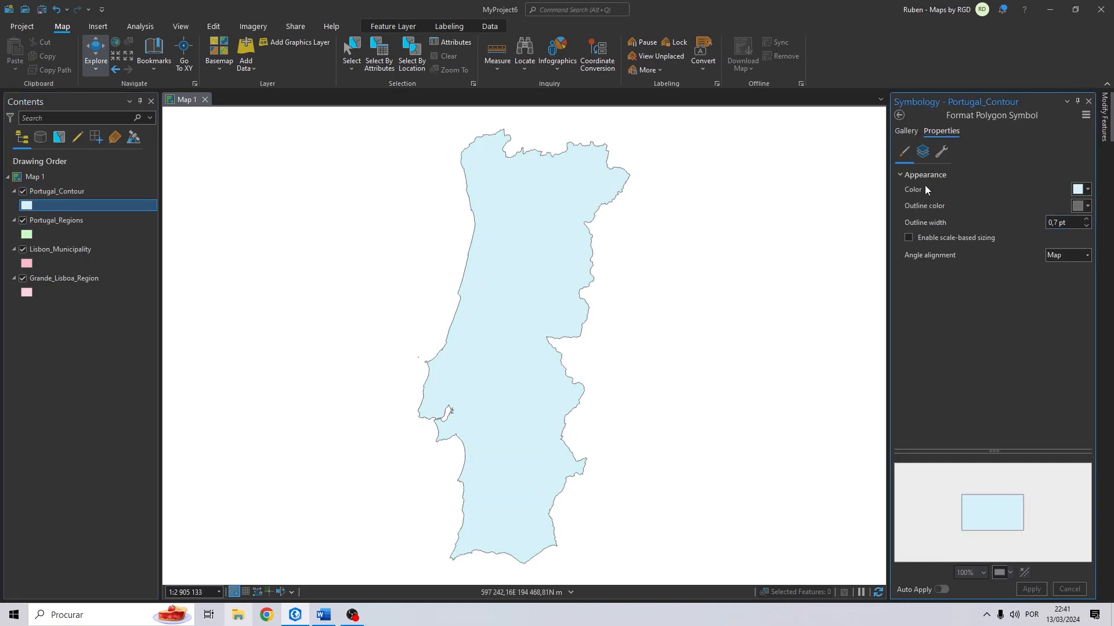
pyautogui.click(1079, 191)
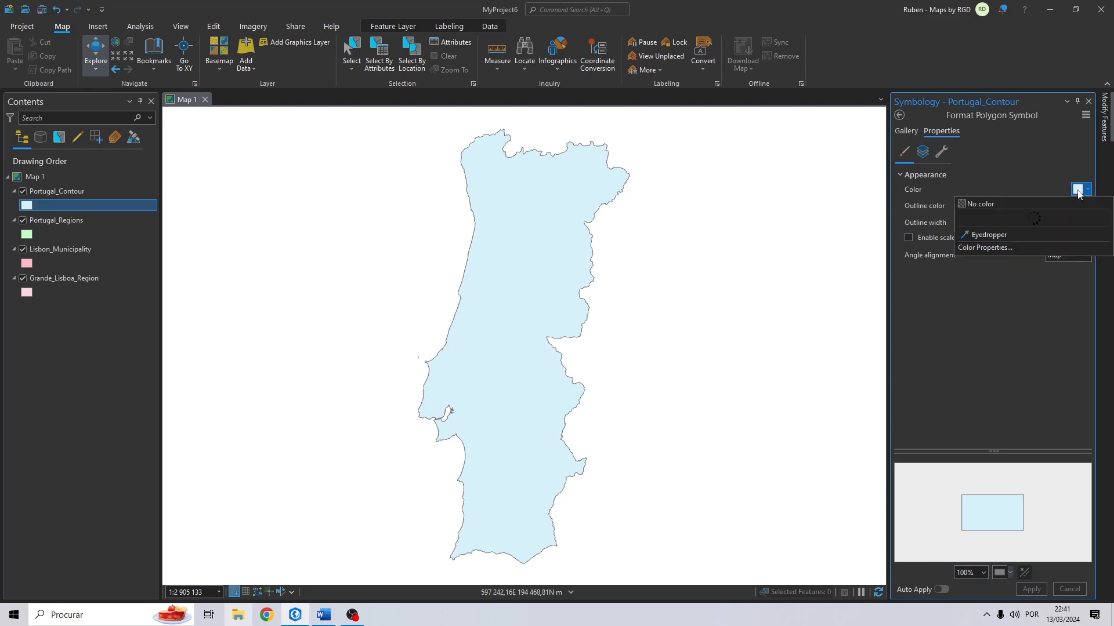
pyautogui.click(991, 204)
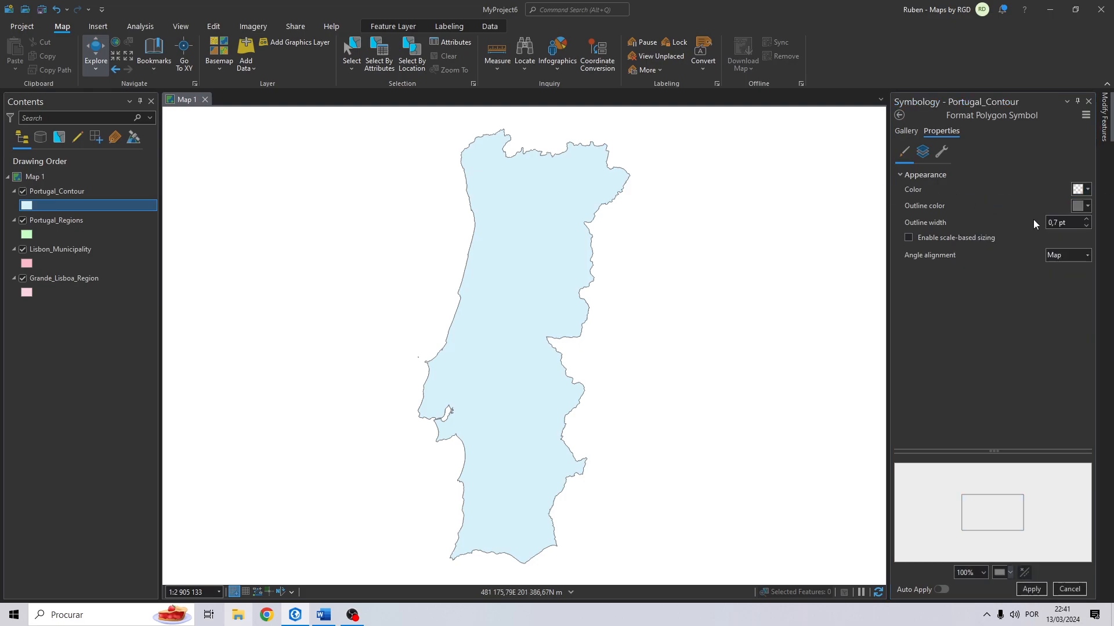
pyautogui.click(1081, 206)
pyautogui.click(966, 350)
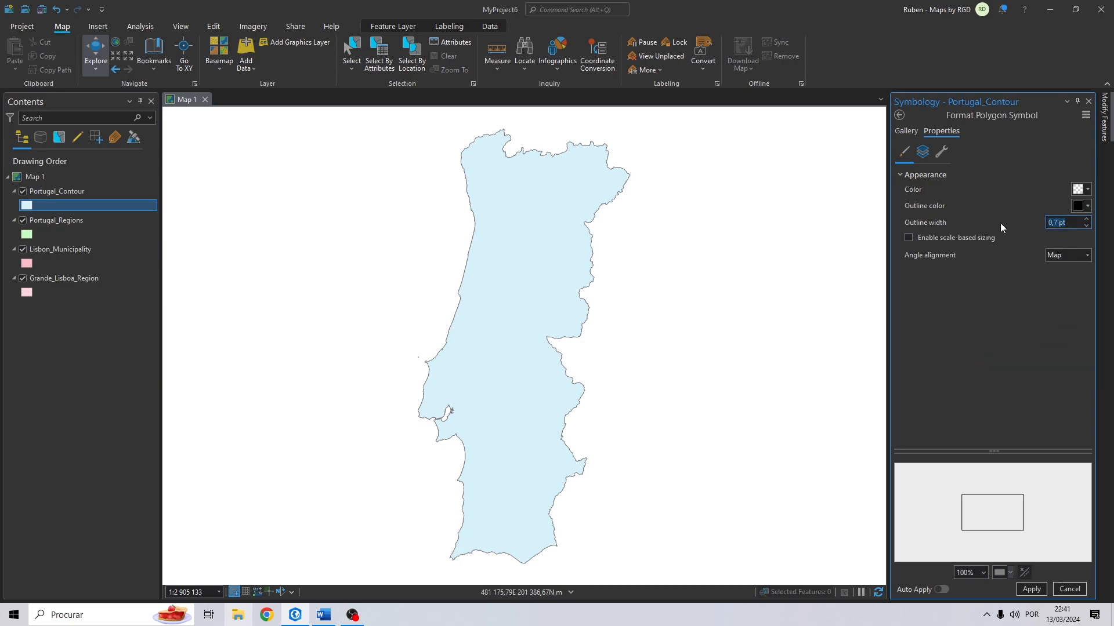
pyautogui.write('1')
pyautogui.click(1030, 588)
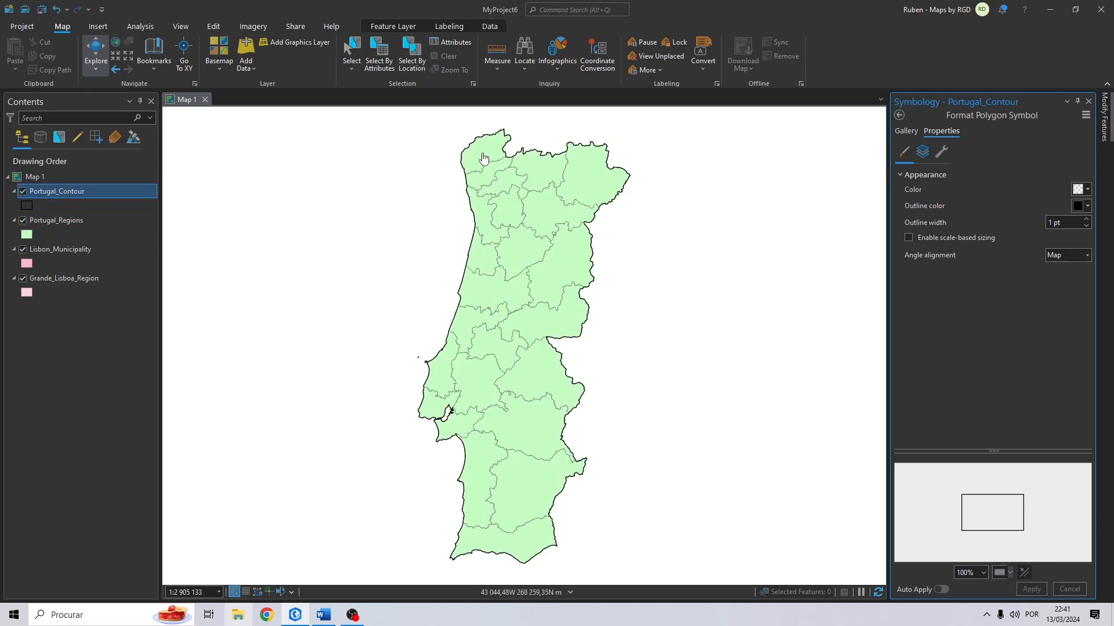
# Set the fill color of the Portugal_Regions layer to Arctic White and apply it.
pyautogui.click(27, 235)
pyautogui.click(1080, 189)
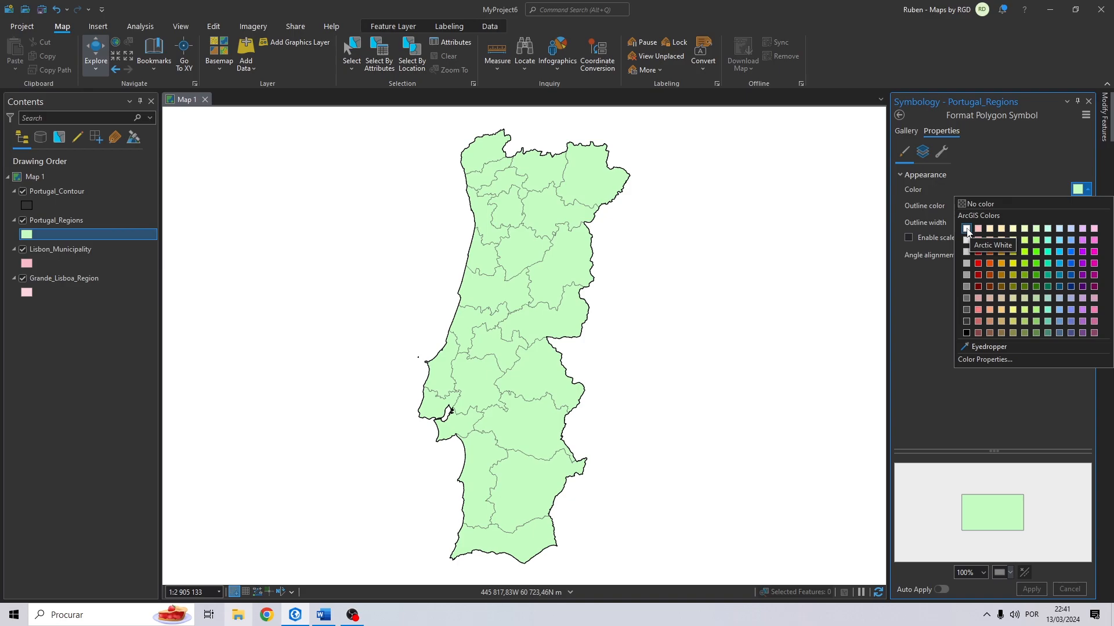
pyautogui.click(967, 230)
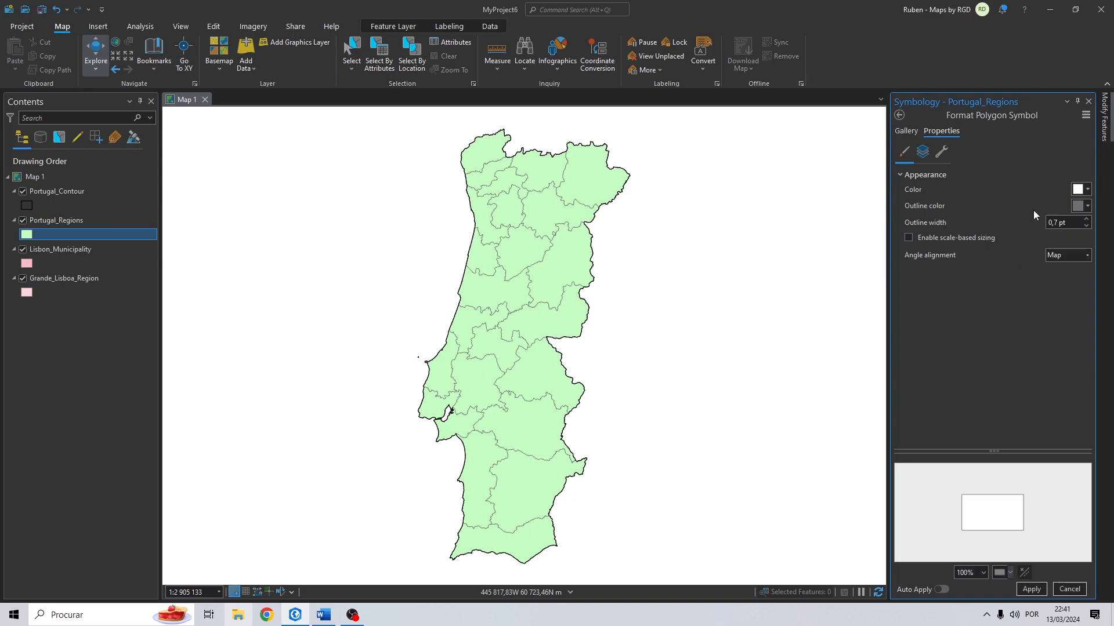
pyautogui.click(1031, 590)
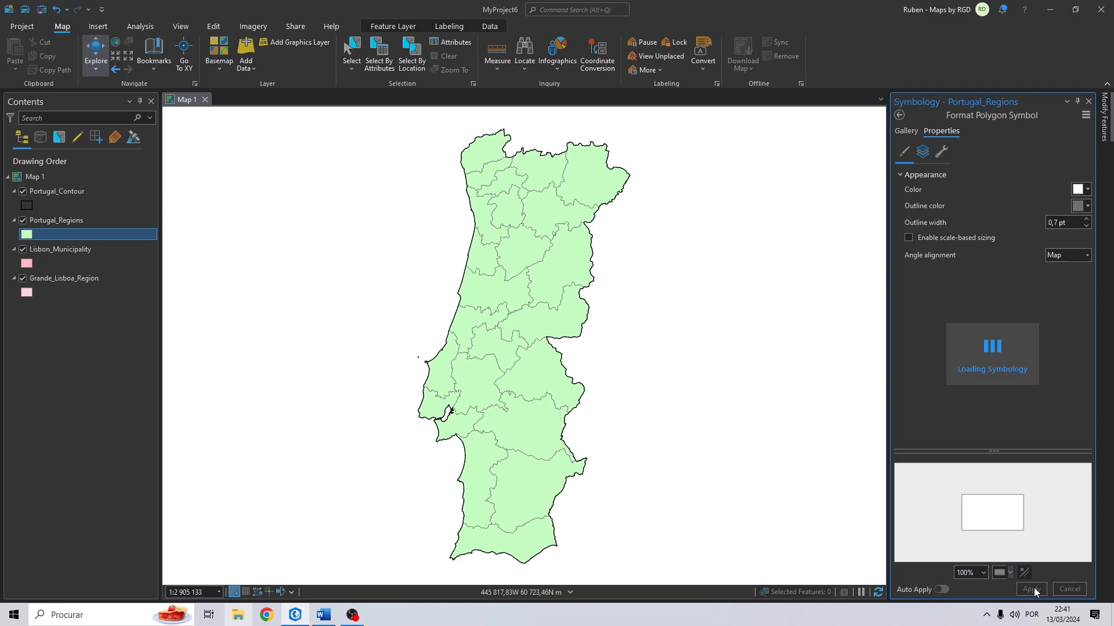
# Move the Lisbon_Municipality layer above Portugal_Regions in the drawing order.
pyautogui.click(48, 250)
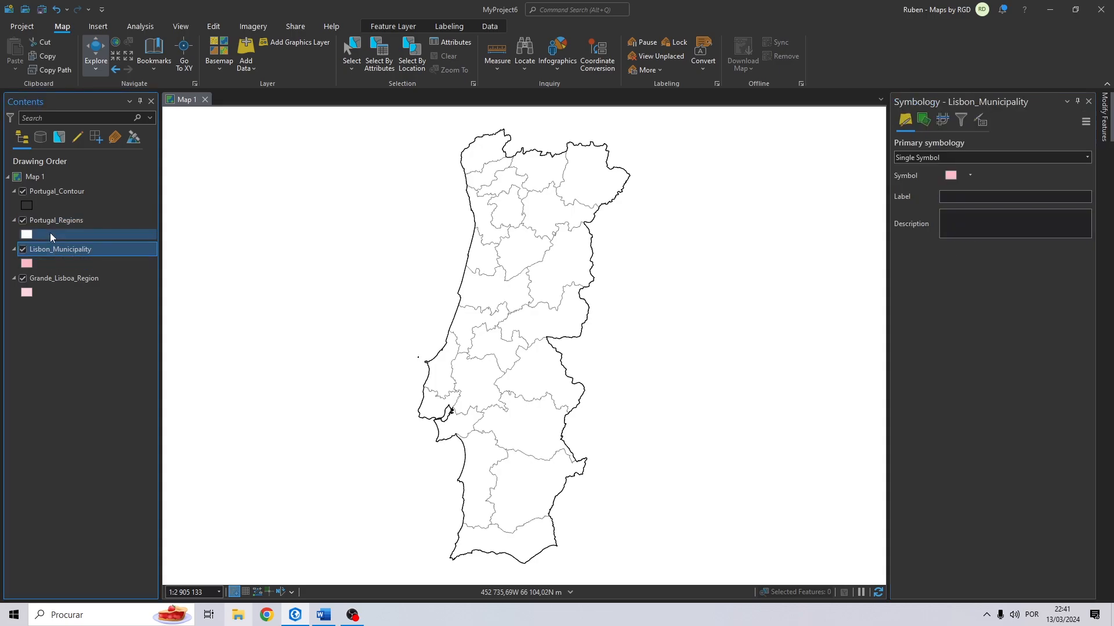
pyautogui.click(89, 248)
pyautogui.click(75, 280)
pyautogui.moveTo(65, 248); pyautogui.dragTo(43, 224)
# Set the fill color of the Lisbon_Municipality layer to the green hex value 9cd299 and apply it.
pyautogui.click(27, 234)
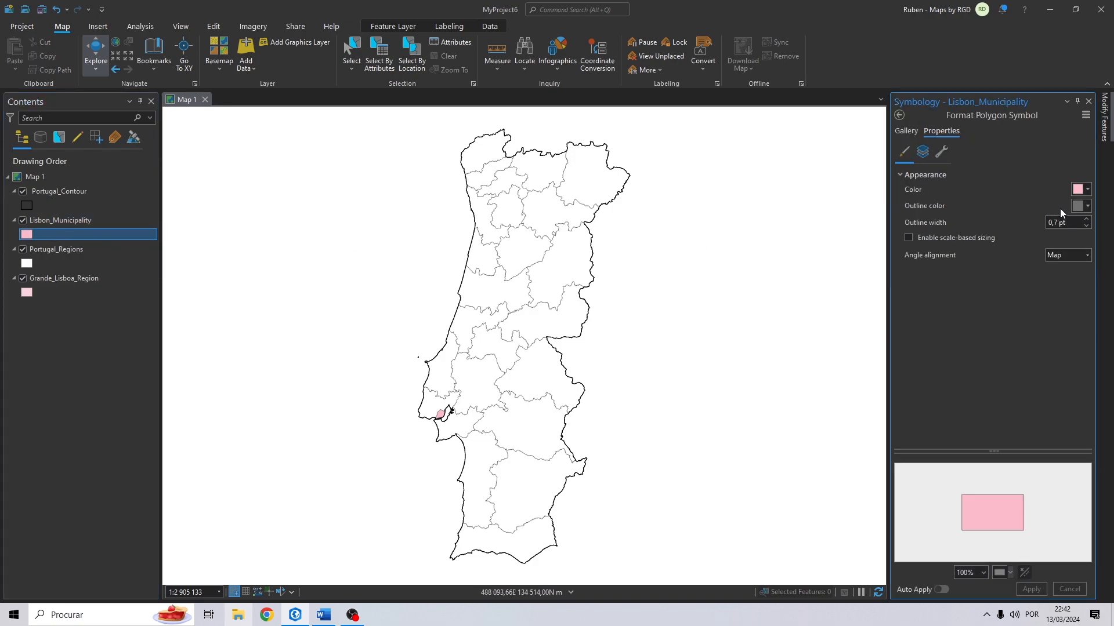
pyautogui.click(1087, 189)
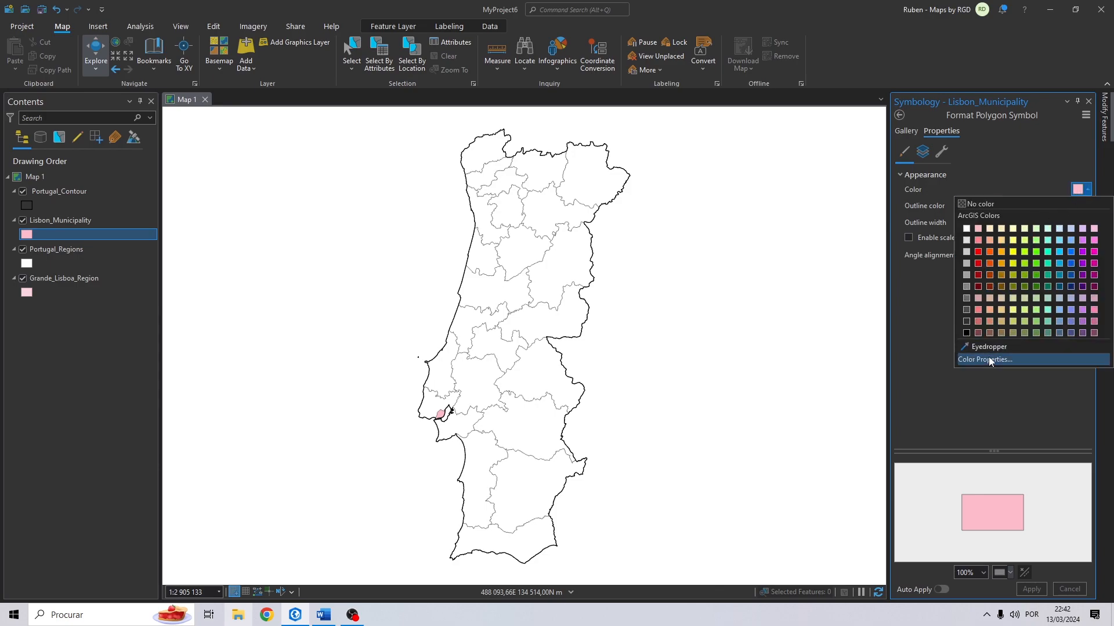
pyautogui.click(988, 357)
pyautogui.moveTo(603, 368); pyautogui.dragTo(551, 375)
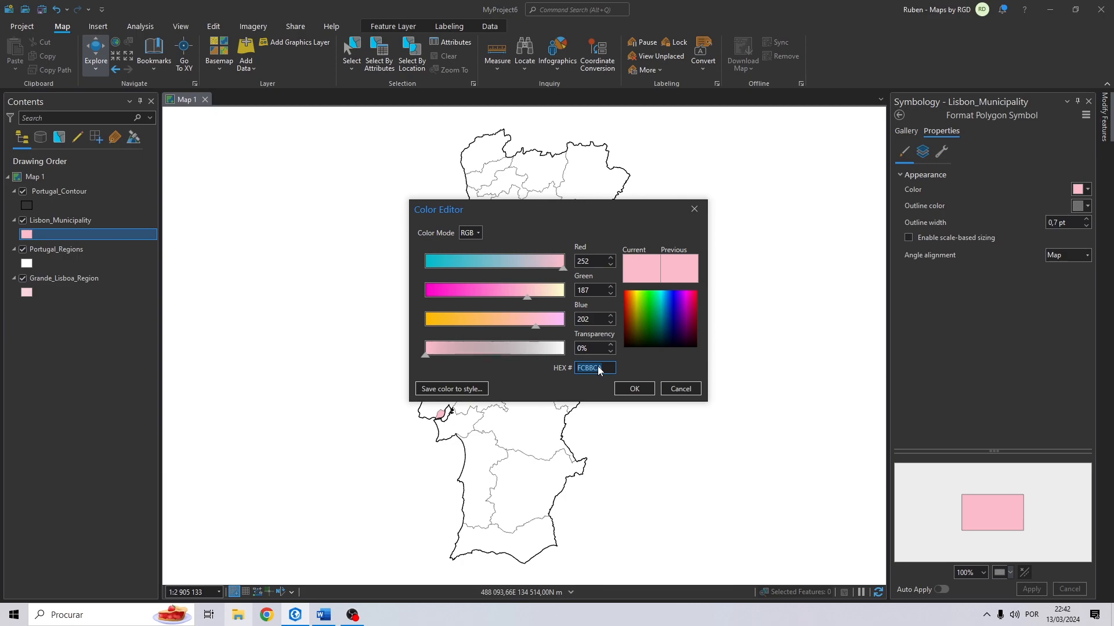
pyautogui.write('9cd299')
pyautogui.click(634, 388)
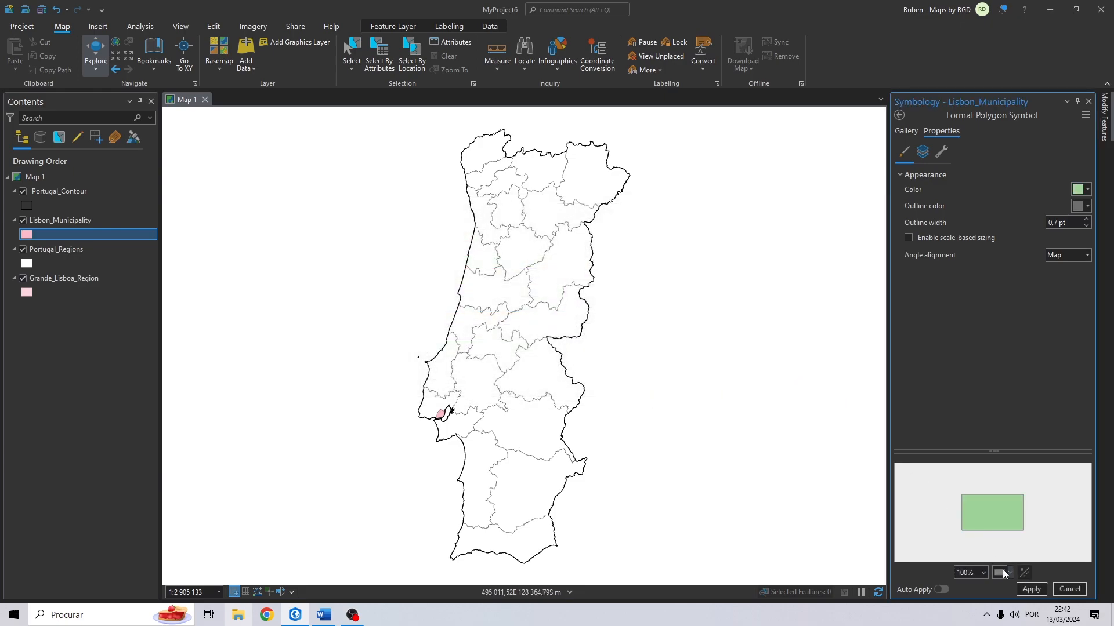
pyautogui.click(1031, 589)
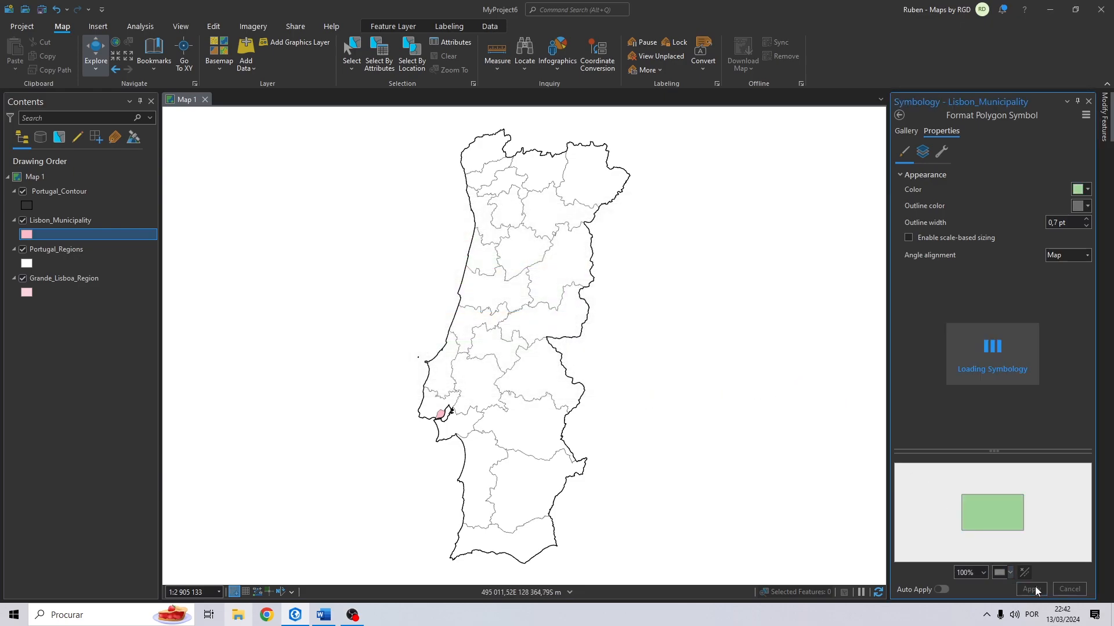
# Move Grande_Lisboa_Region directly below Lisbon_Municipality in the drawing order and apply a dark gray fill to it.
pyautogui.click(50, 280)
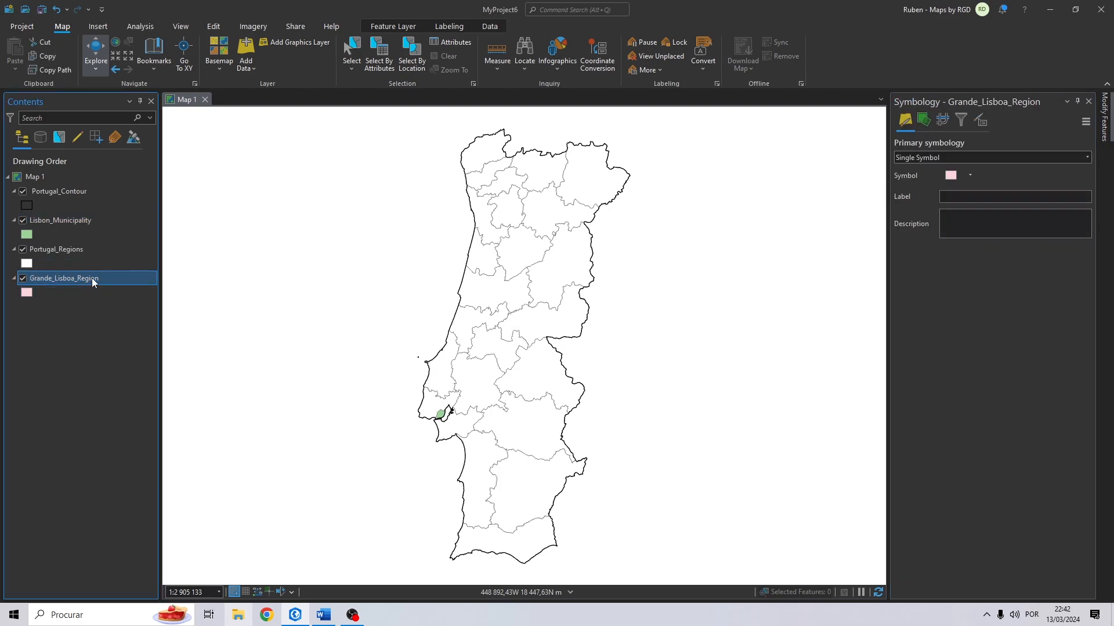
pyautogui.moveTo(87, 277); pyautogui.dragTo(54, 239)
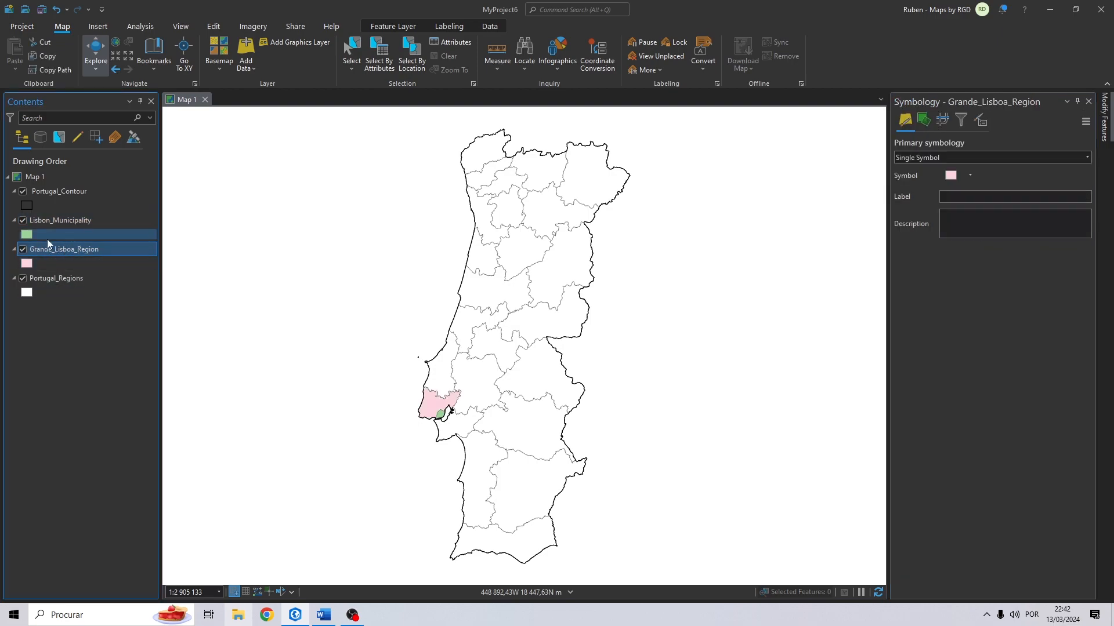
pyautogui.click(27, 263)
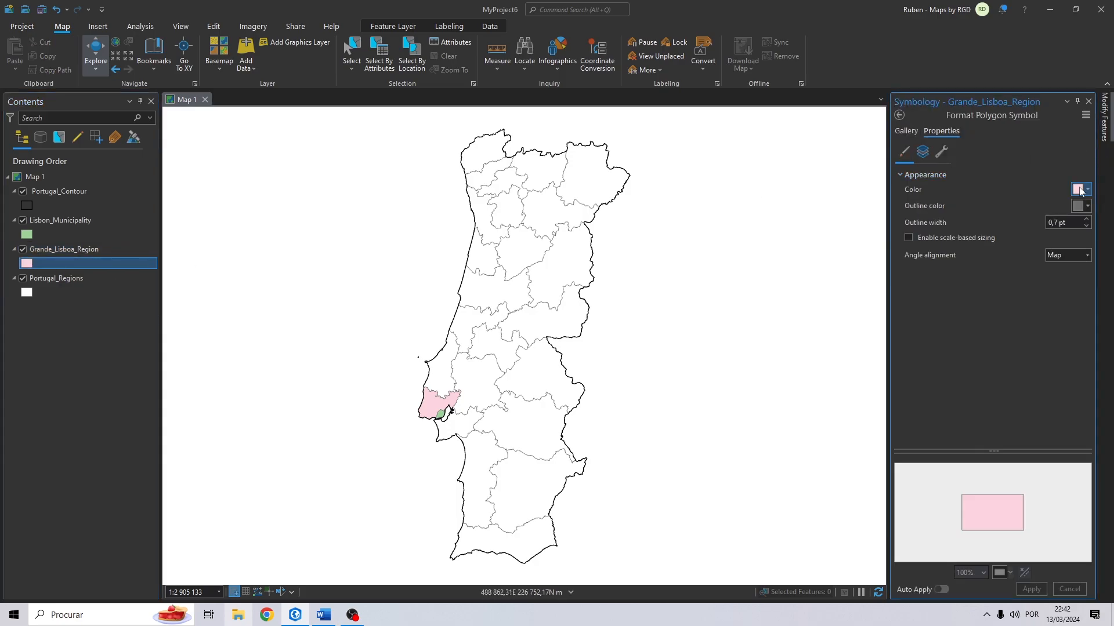
pyautogui.click(1080, 191)
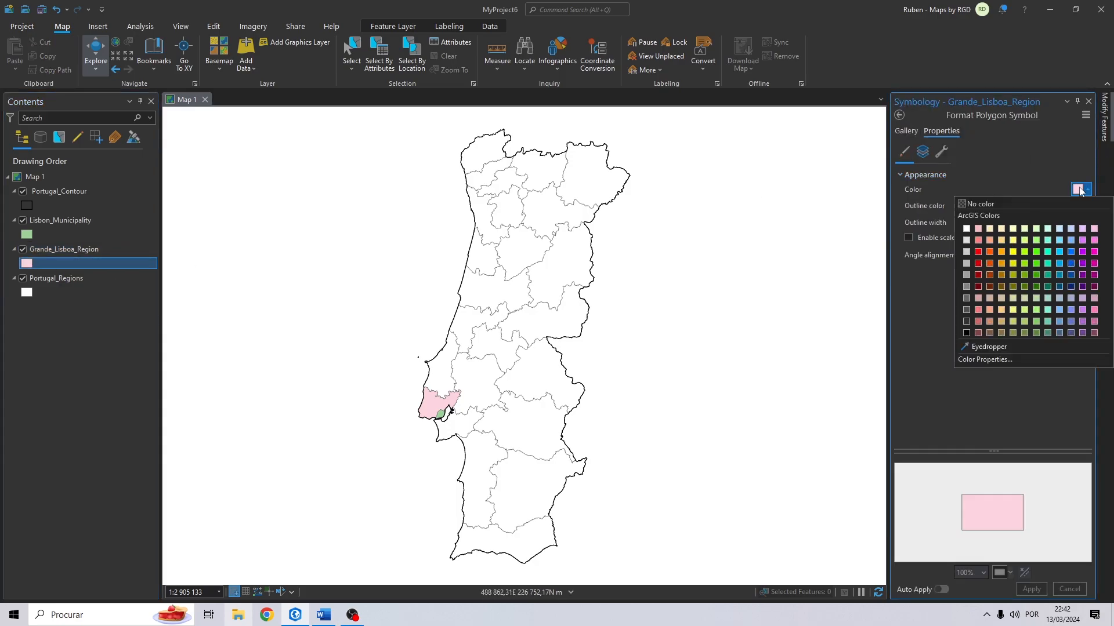
pyautogui.click(966, 322)
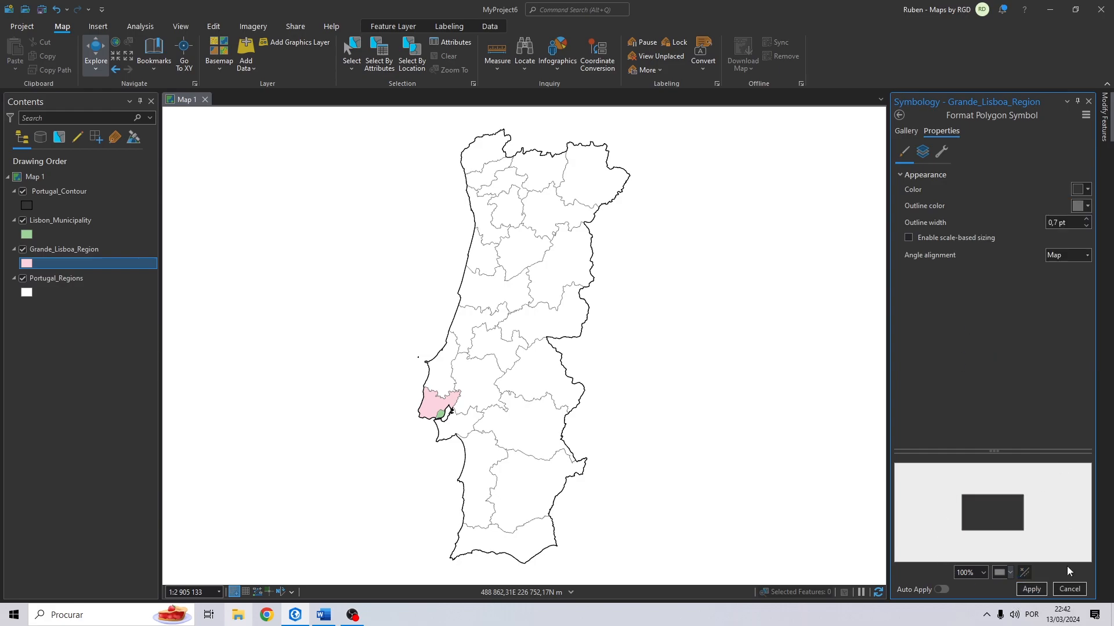
pyautogui.click(1046, 590)
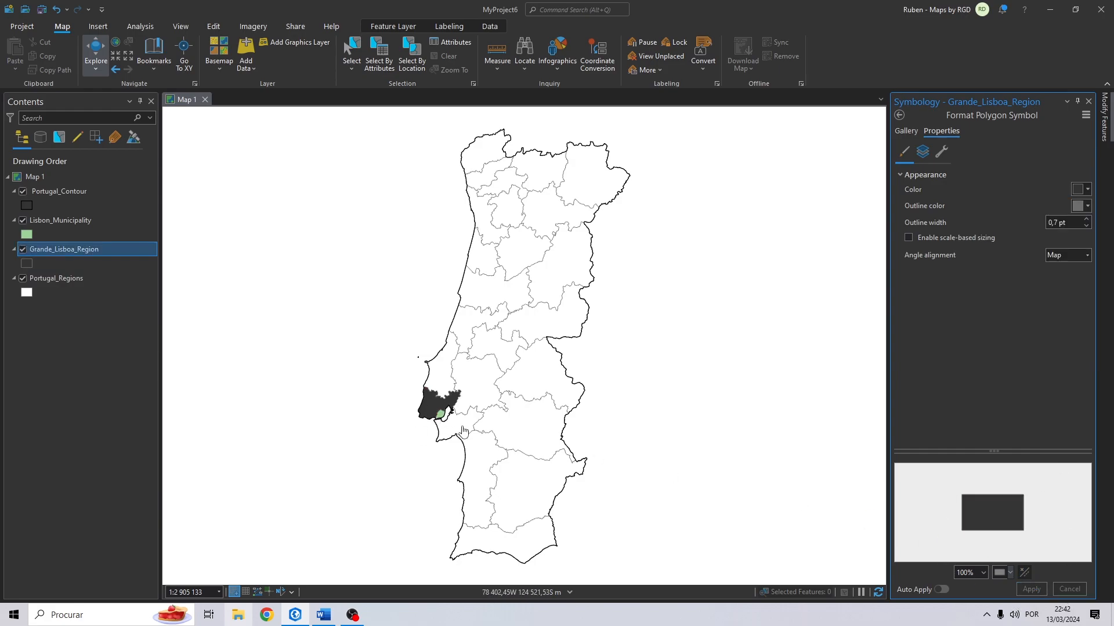
# Set the fill color of the Grande_Lisboa_Region layer to light gray and apply it.
pyautogui.click(1083, 190)
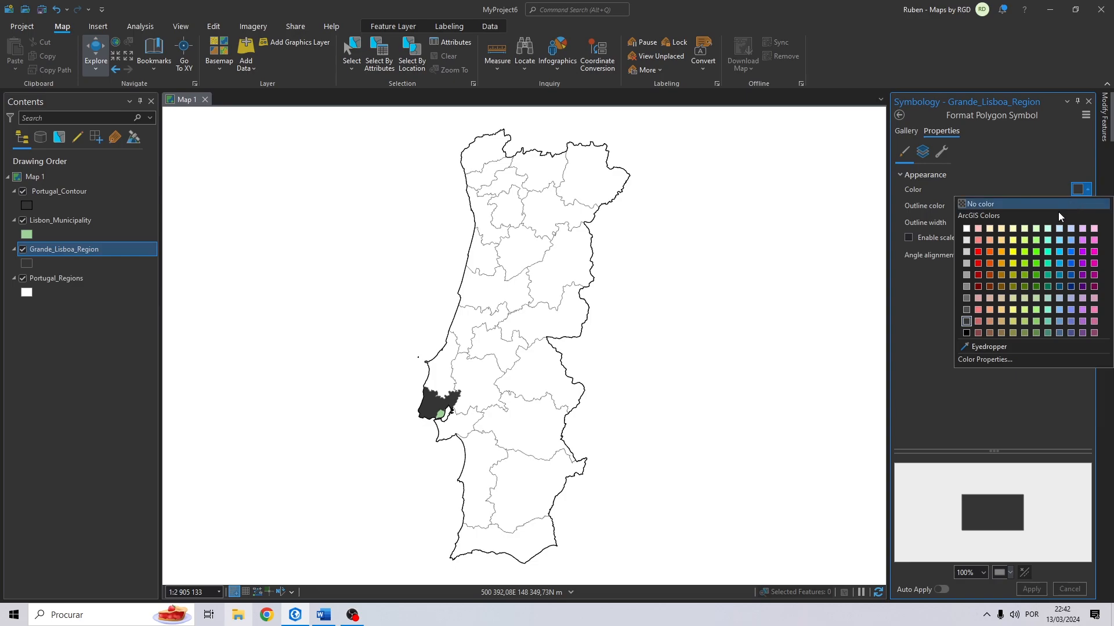
pyautogui.click(966, 241)
pyautogui.click(1031, 589)
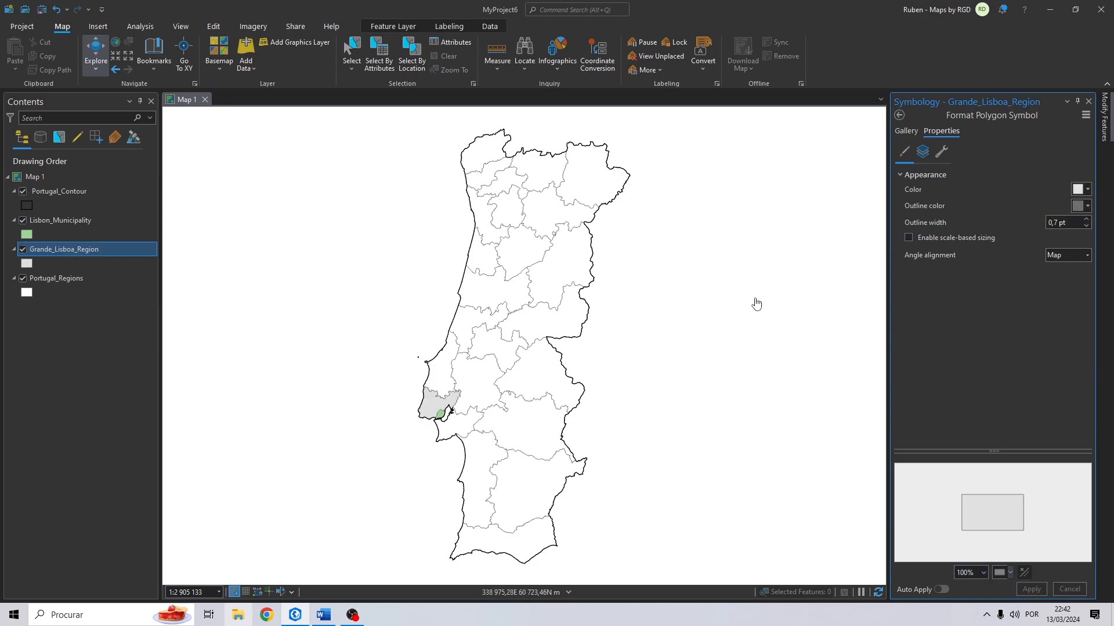
pyautogui.moveTo(699, 359); pyautogui.dragTo(659, 267)
pyautogui.moveTo(411, 300); pyautogui.dragTo(455, 379)
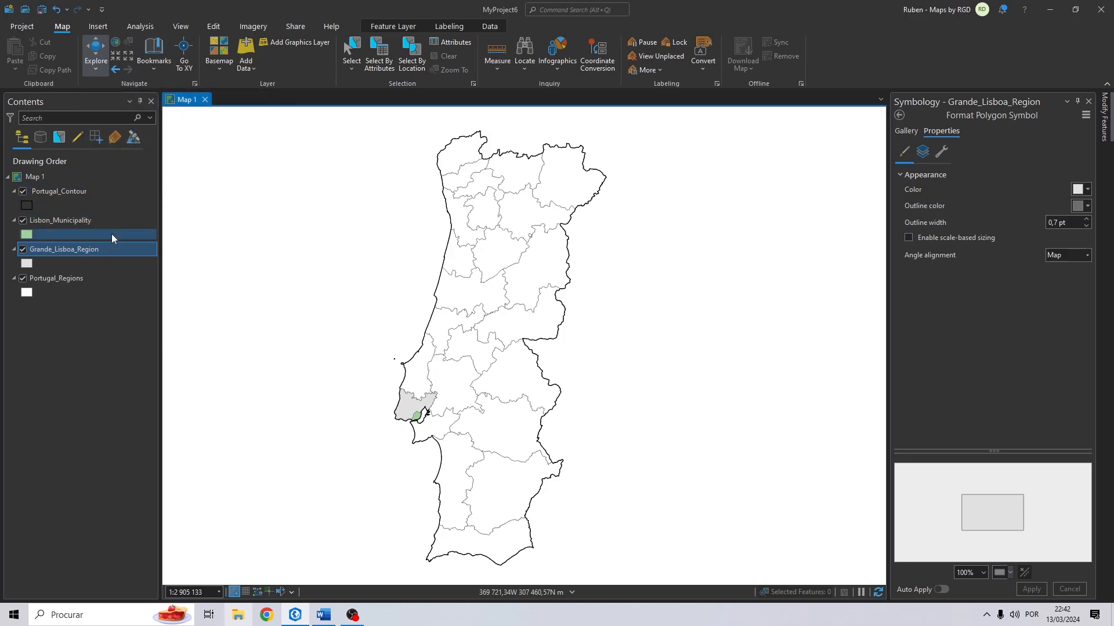
# Insert a new map in the project and name it Map 2.
pyautogui.click(100, 28)
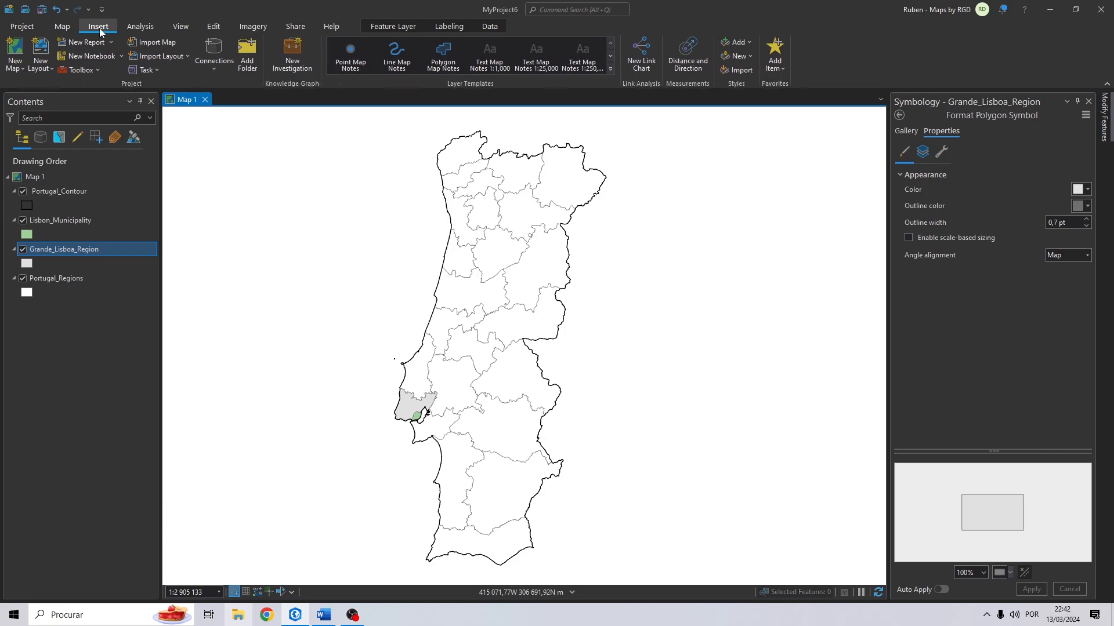
pyautogui.click(12, 53)
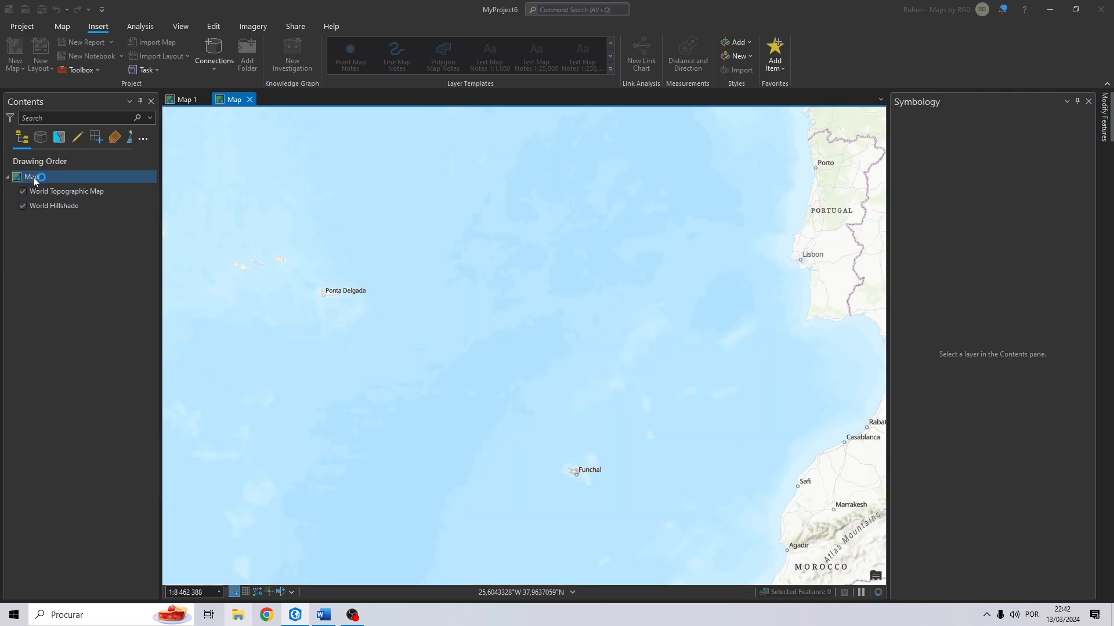
pyautogui.doubleClick(33, 178)
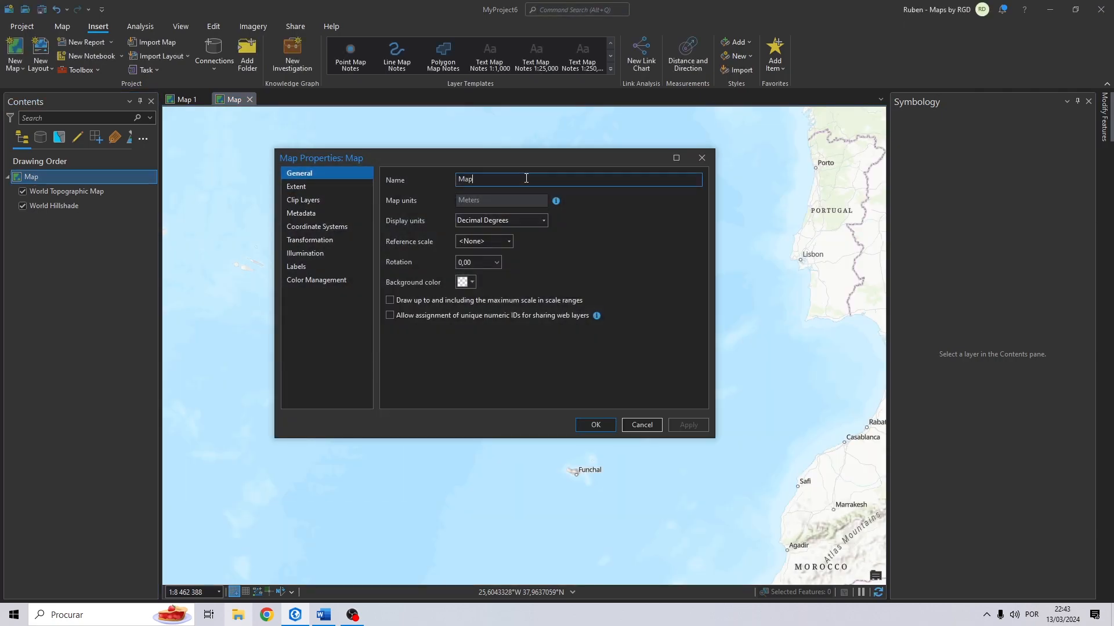
pyautogui.write('2')
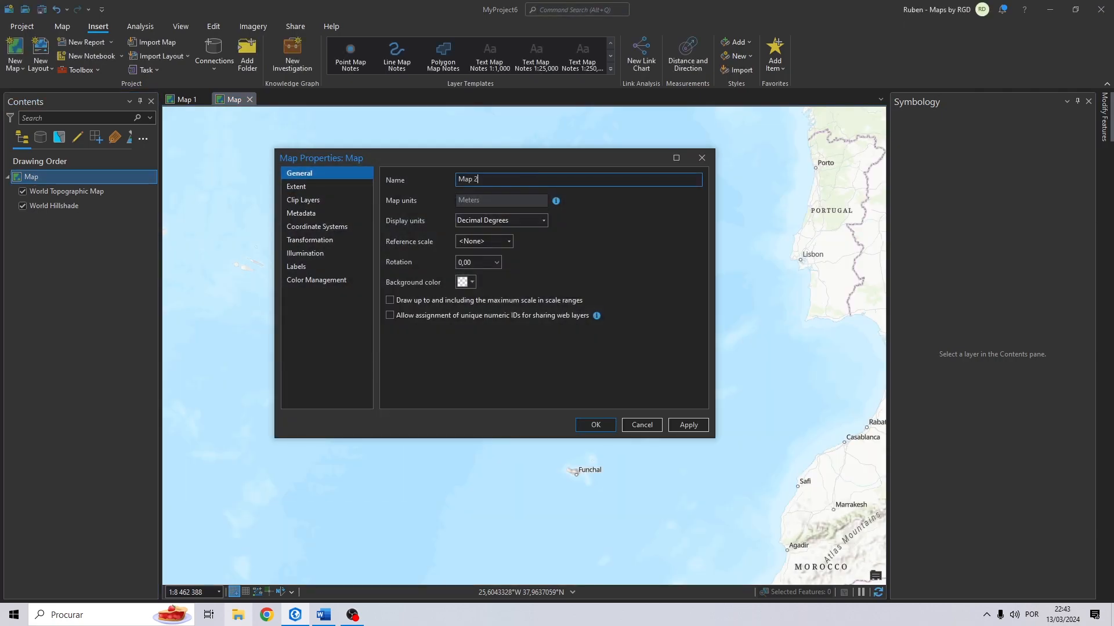
pyautogui.click(596, 425)
# Remove the World Topographic Map and World Hillshade layers from Map 2.
pyautogui.click(62, 204)
pyautogui.keyDown('shift'); pyautogui.click(63, 194); pyautogui.keyUp('shift')
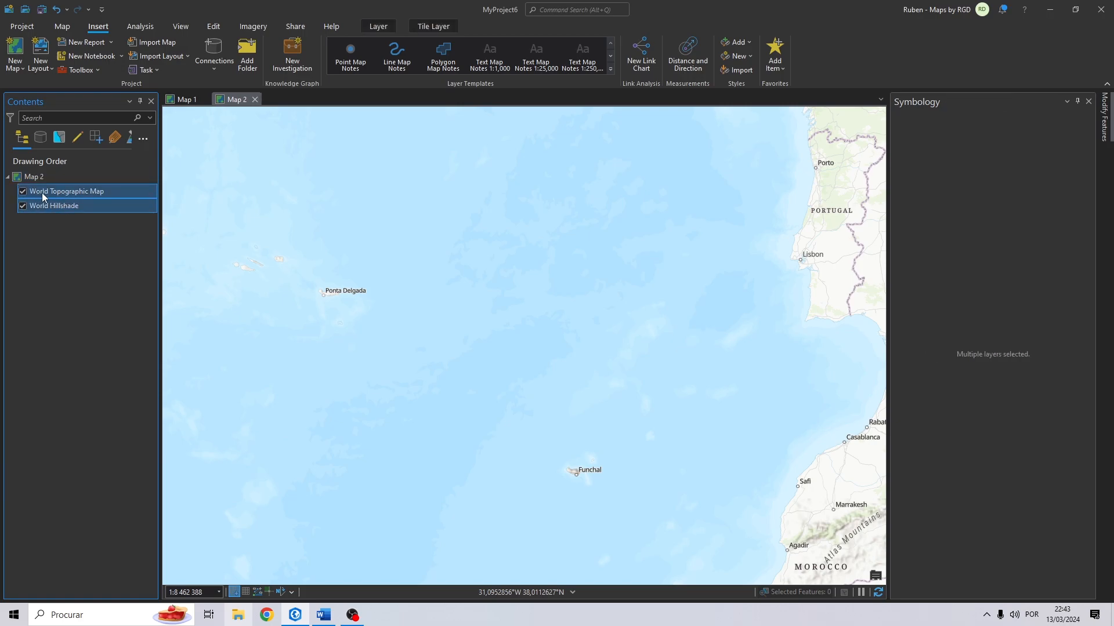
pyautogui.rightClick(36, 193)
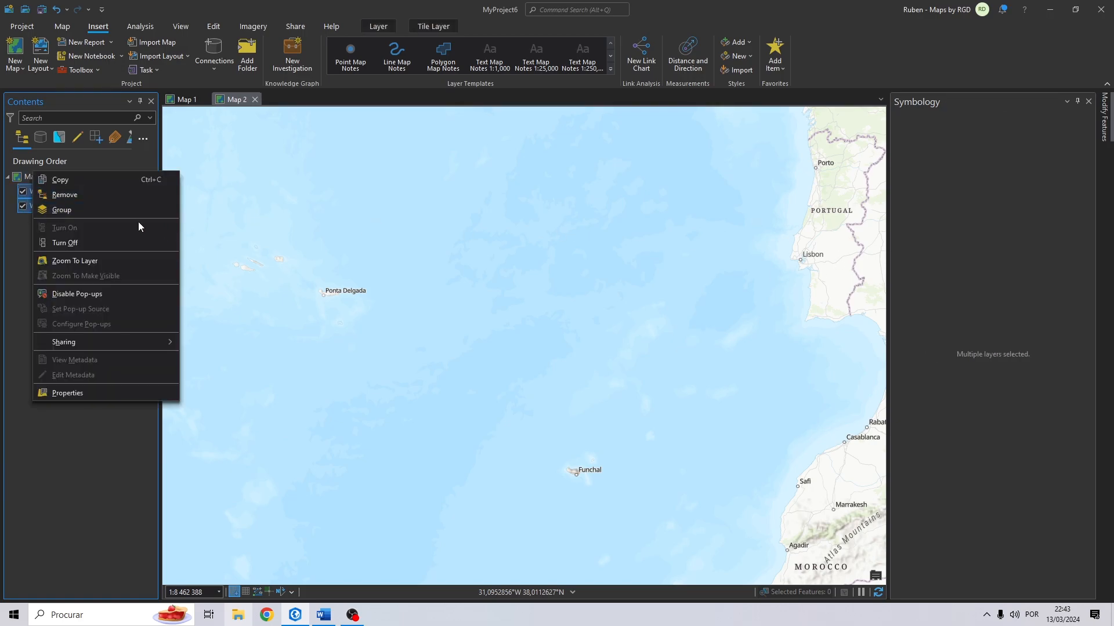
pyautogui.click(68, 196)
# Add Grande_Lisboa_Contour.shp, Grande_Lisboa_Municipalities.shp and Lisbon_Municipality.shp from the Youtube Tutorial Map 2 folder to Map 2.
pyautogui.click(68, 27)
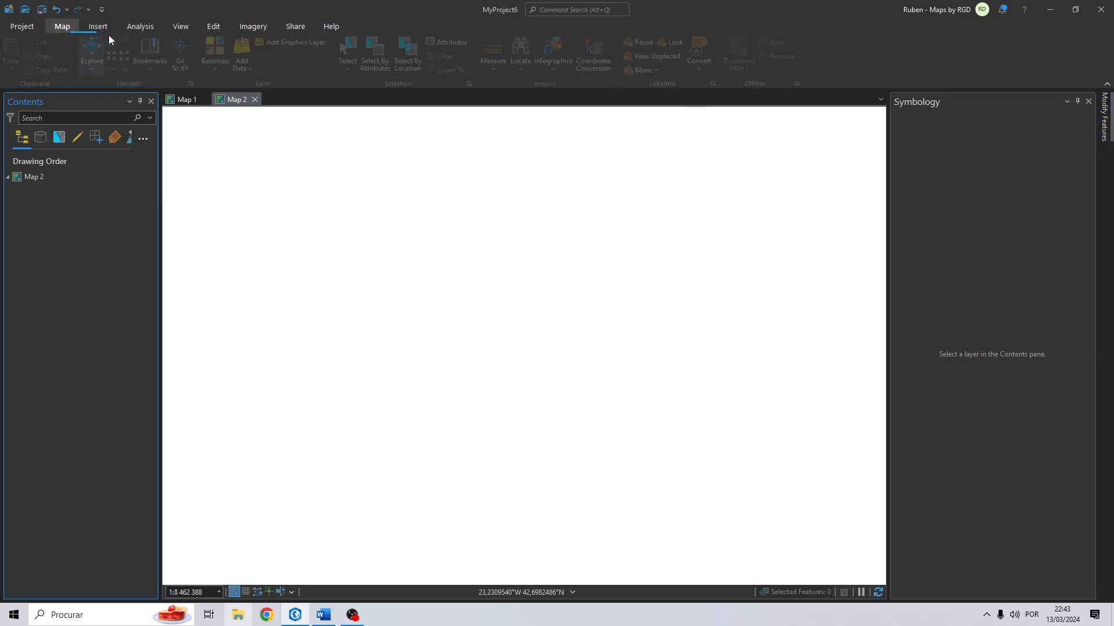
pyautogui.click(251, 39)
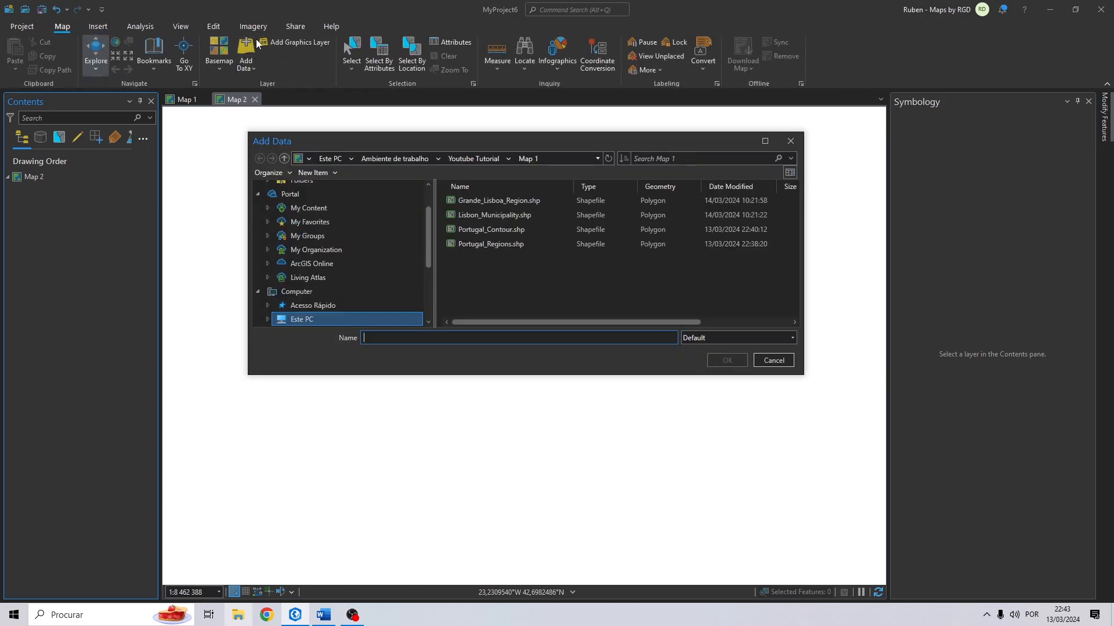
pyautogui.click(487, 159)
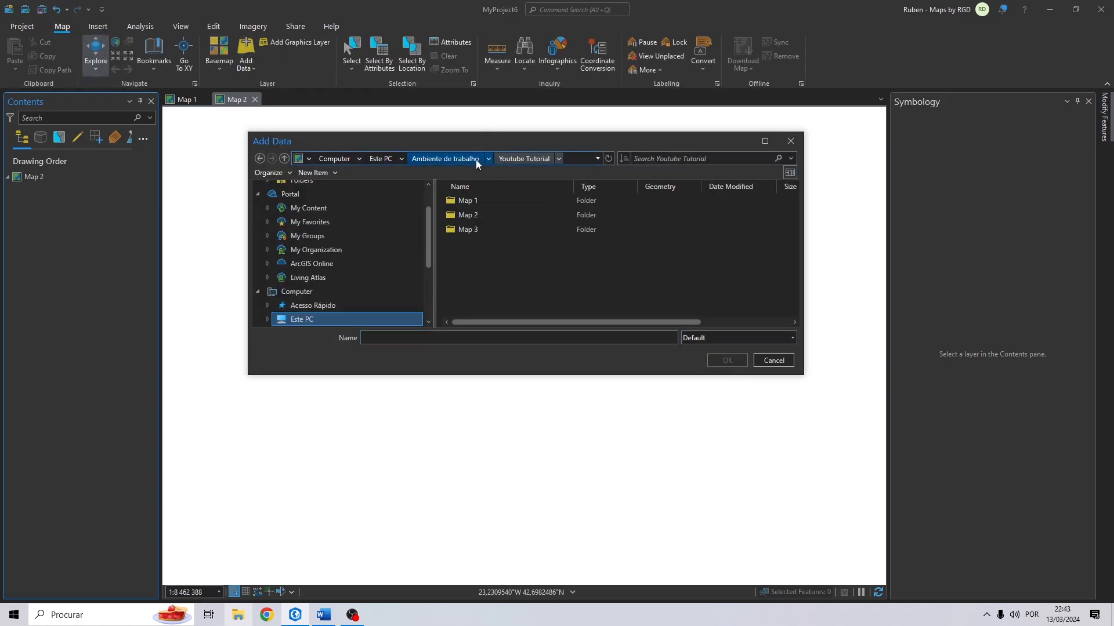
pyautogui.click(465, 213)
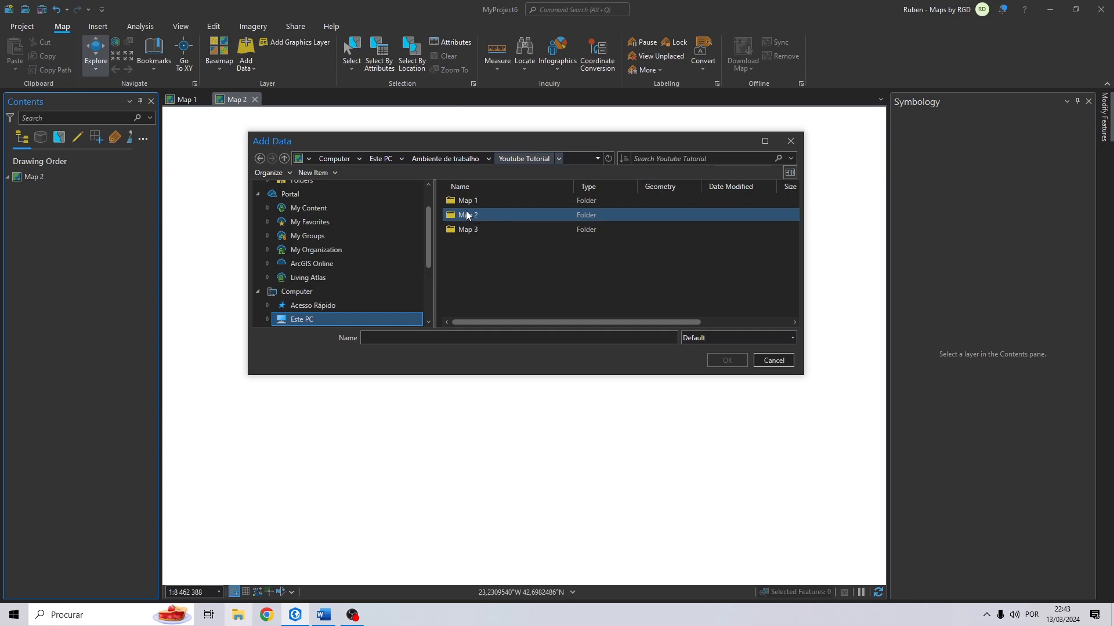
pyautogui.doubleClick(467, 215)
pyautogui.click(471, 200)
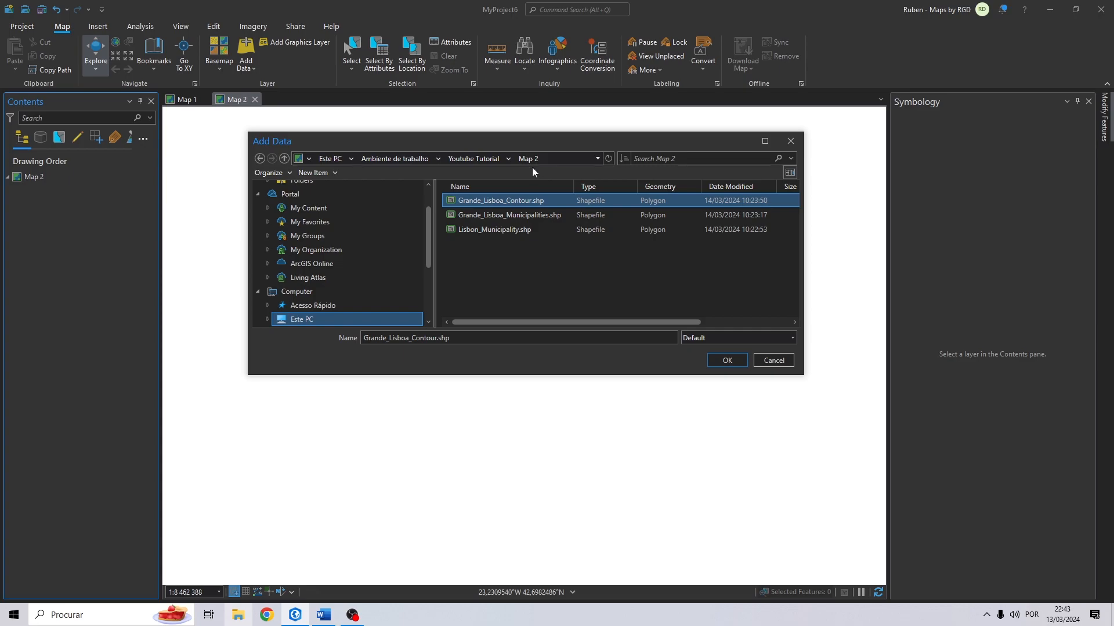
pyautogui.keyDown('shift'); pyautogui.click(513, 229); pyautogui.keyUp('shift')
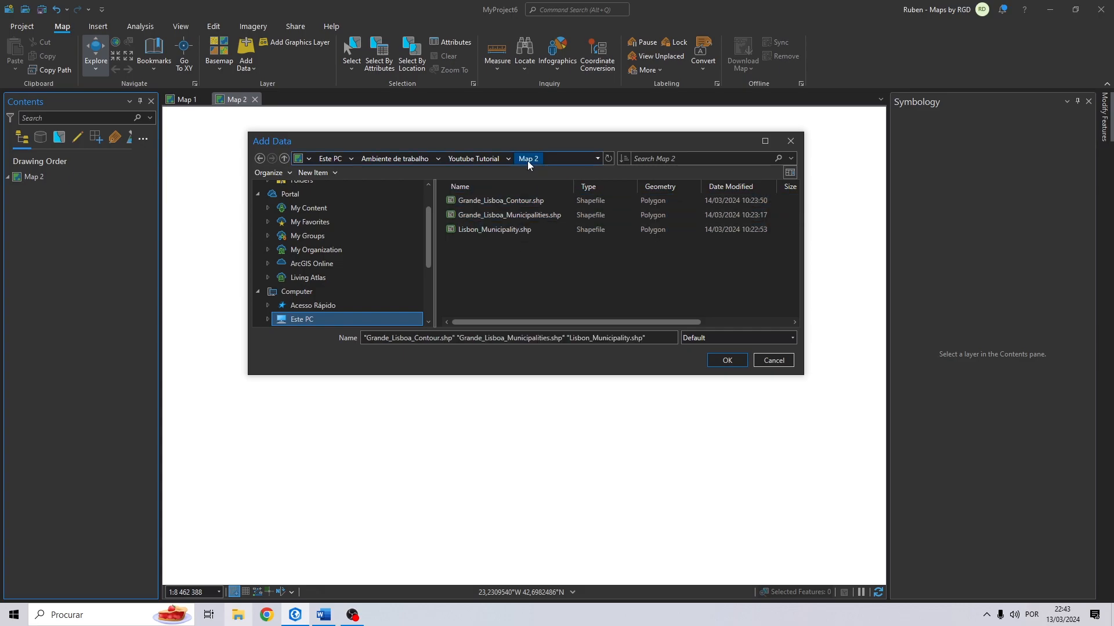
pyautogui.click(478, 200)
pyautogui.keyDown('shift'); pyautogui.click(480, 229); pyautogui.keyUp('shift')
pyautogui.click(742, 362)
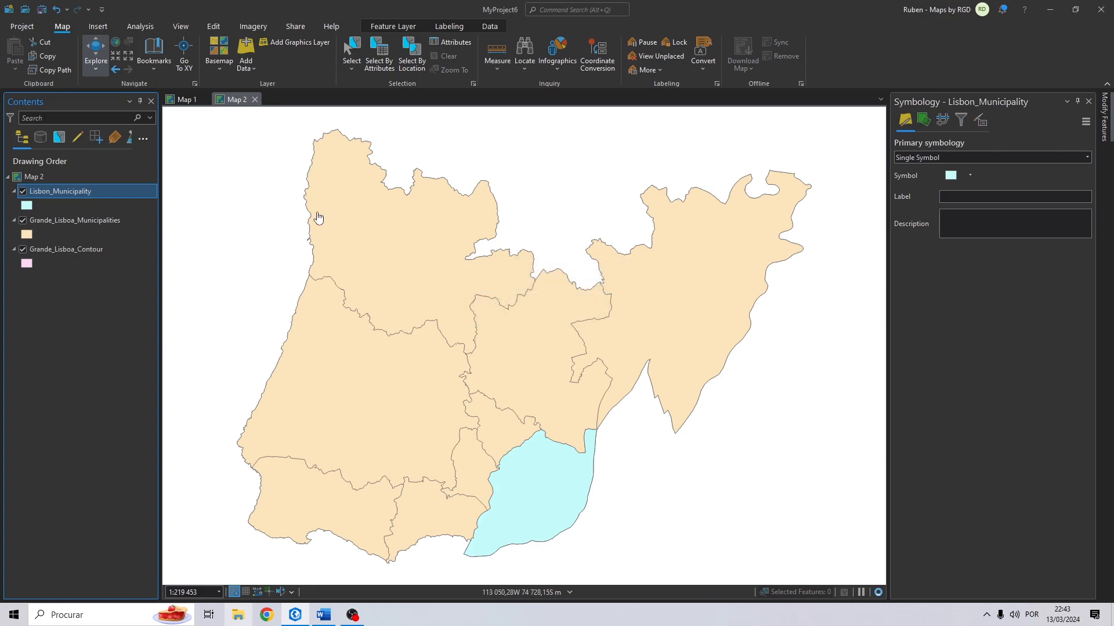
# Compare the layers in Map 2 with the Grande Lisboa region shown in Map 1, and return to Map 2.
pyautogui.scroll(-3, 544, 298)
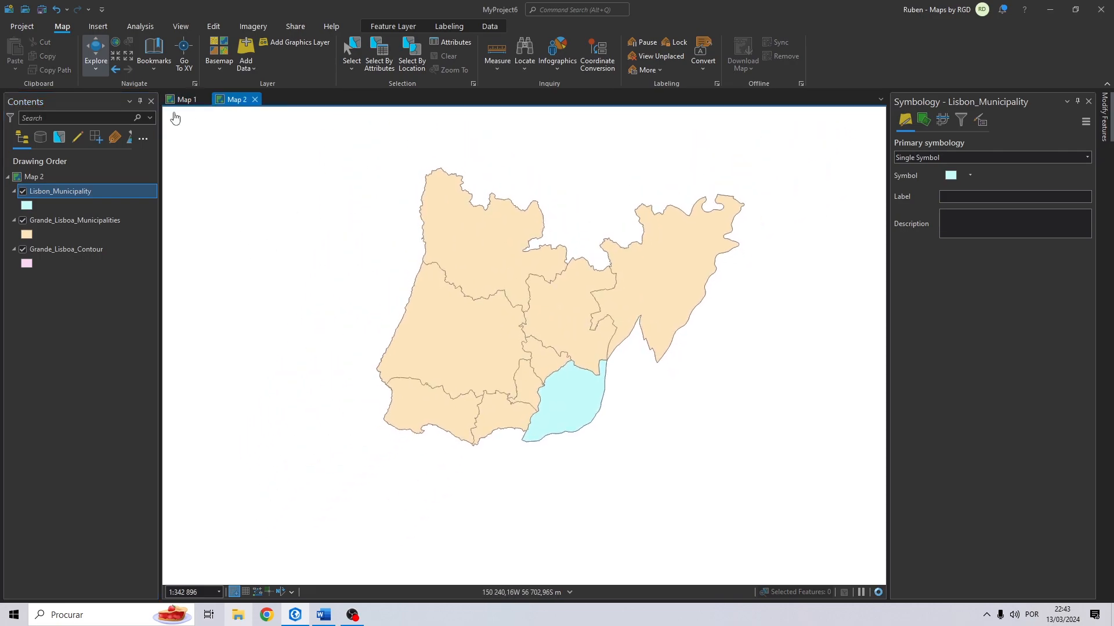
pyautogui.click(183, 100)
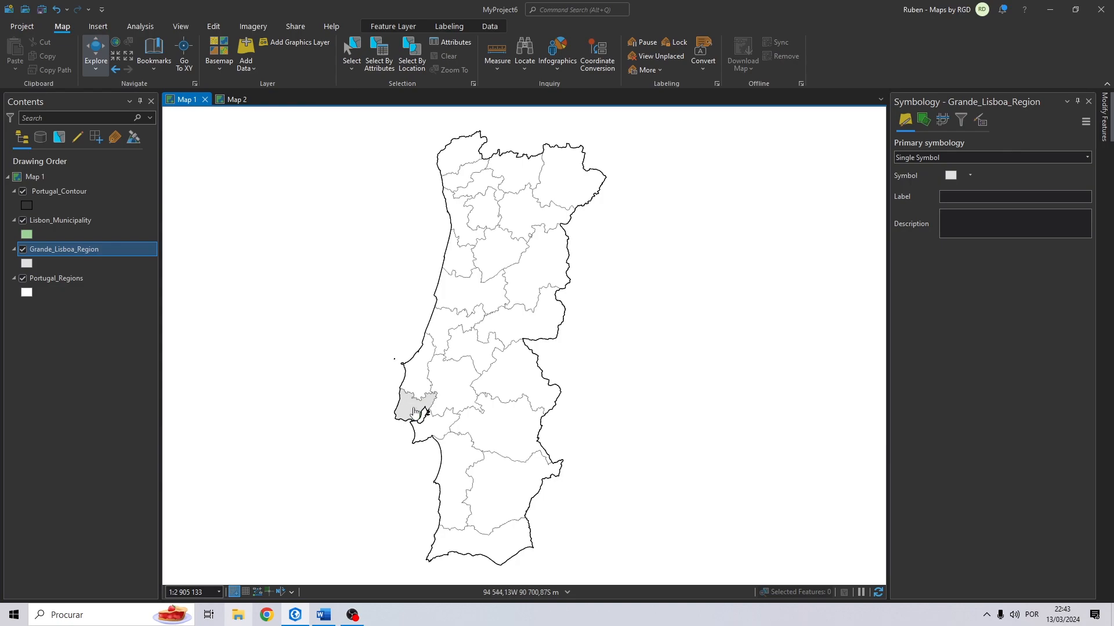
pyautogui.click(232, 100)
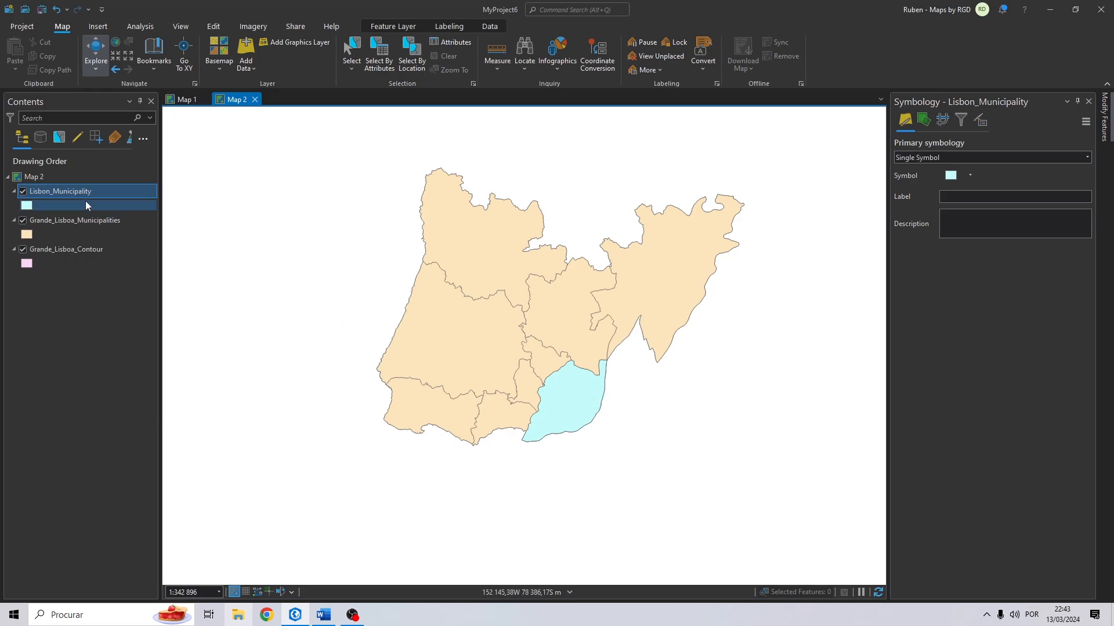
# Try to set the fill color of the Lisbon_Municipality layer in Map 2 with a hex value.
pyautogui.click(26, 205)
pyautogui.click(1080, 191)
pyautogui.click(974, 356)
pyautogui.write('9cs299')
pyautogui.click(631, 392)
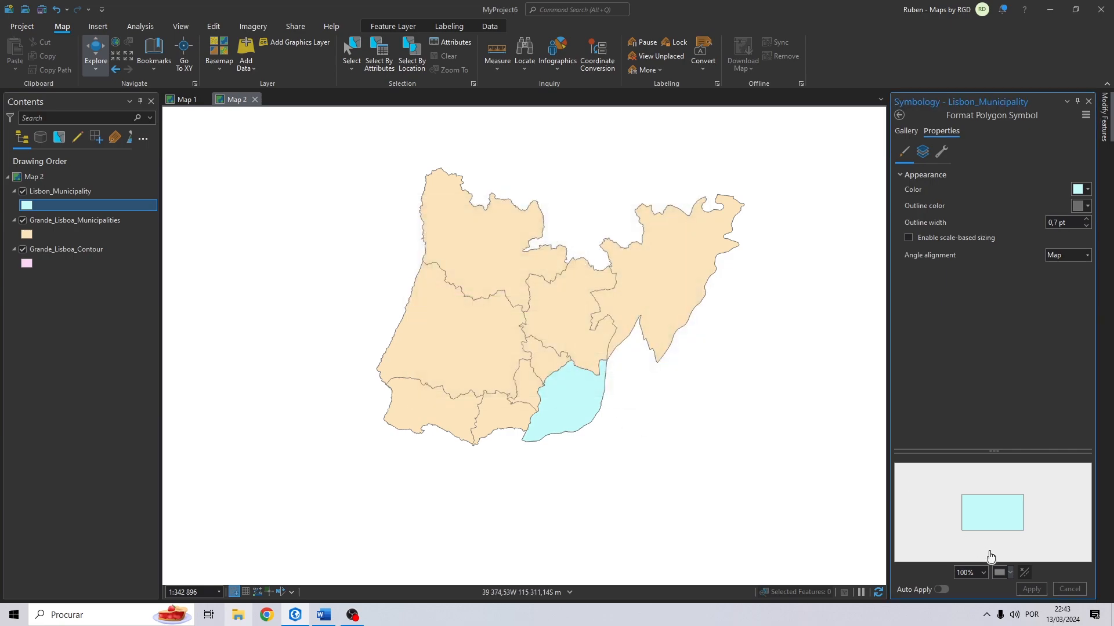
pyautogui.click(1086, 189)
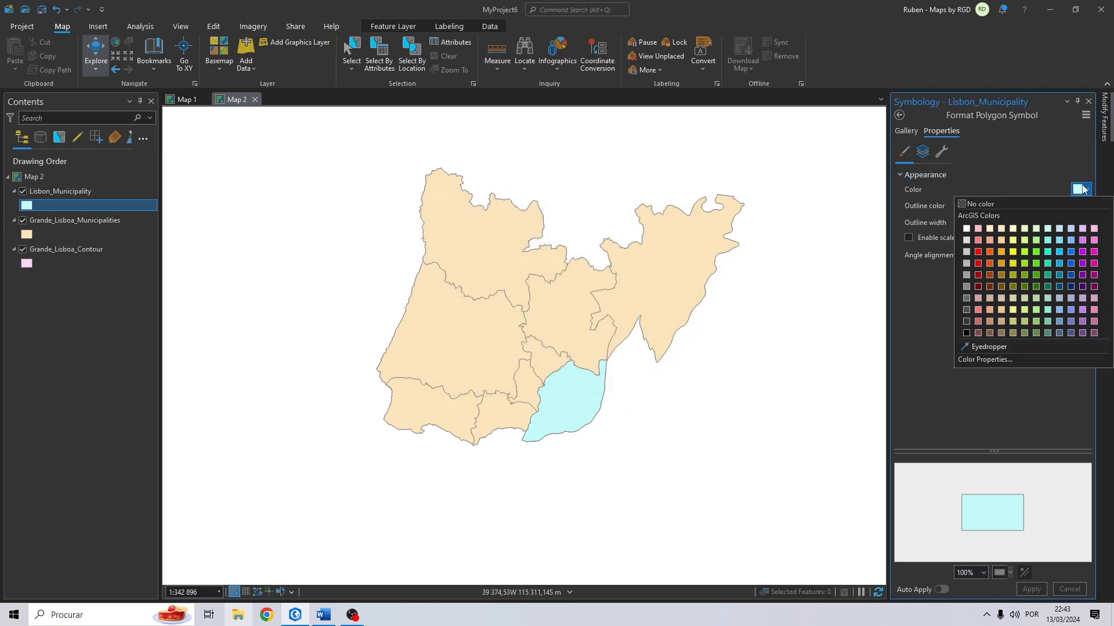
pyautogui.click(975, 364)
pyautogui.doubleClick(601, 368)
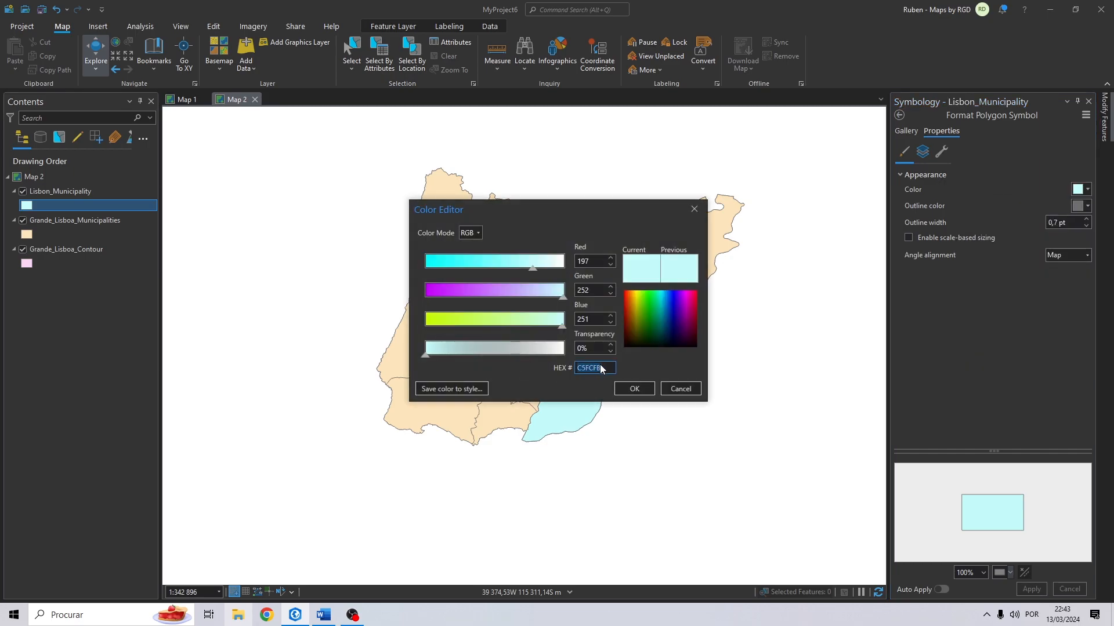
pyautogui.write('9c')
pyautogui.click(638, 390)
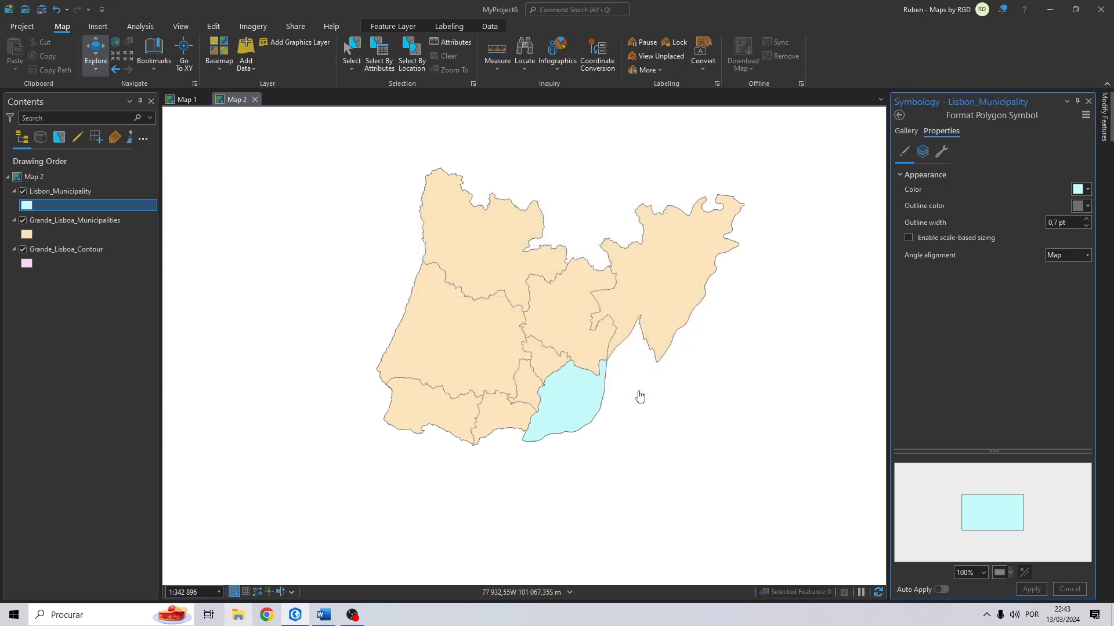
# Set the fill color of the Lisbon_Municipality layer to the green hex value 9CD2A0 and apply it.
pyautogui.click(1087, 195)
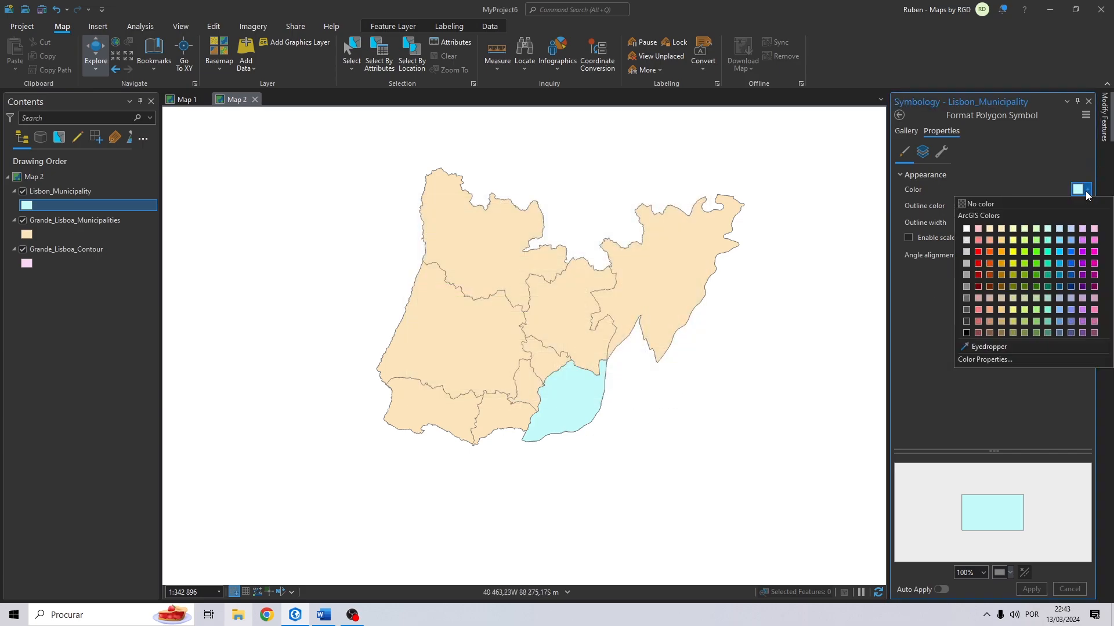
pyautogui.click(1007, 359)
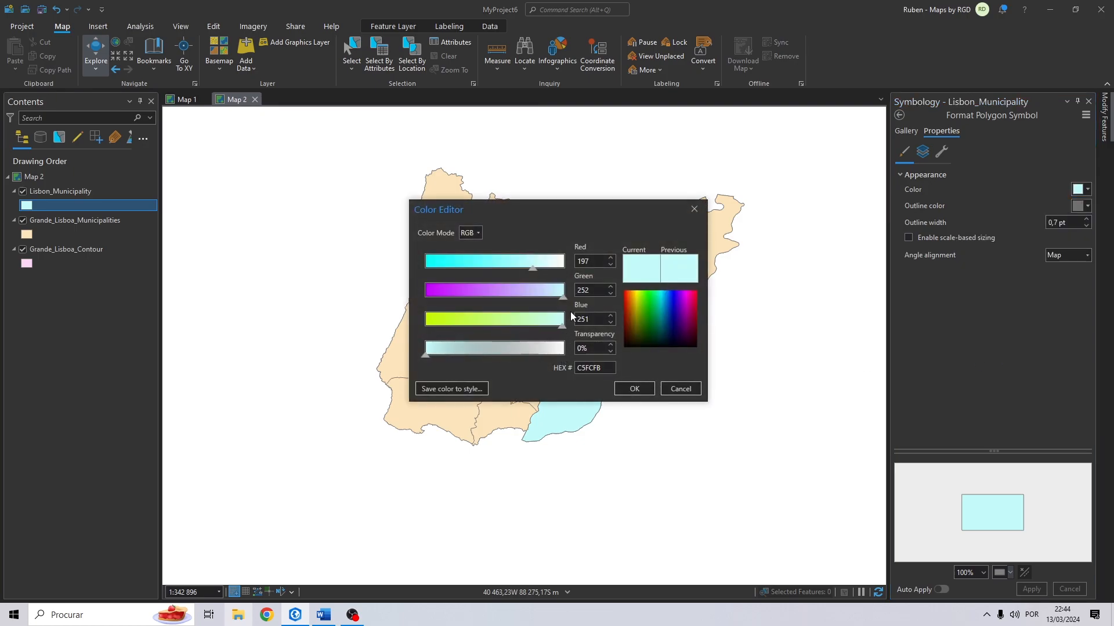
pyautogui.moveTo(533, 268); pyautogui.dragTo(513, 269)
pyautogui.click(538, 291)
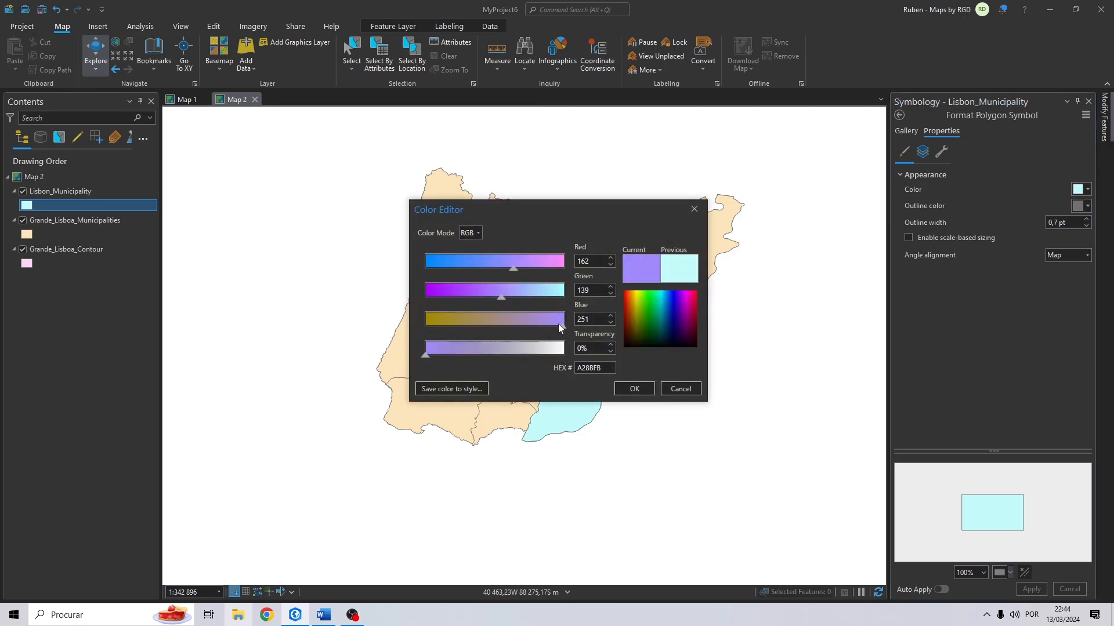
pyautogui.click(522, 319)
pyautogui.doubleClick(607, 369)
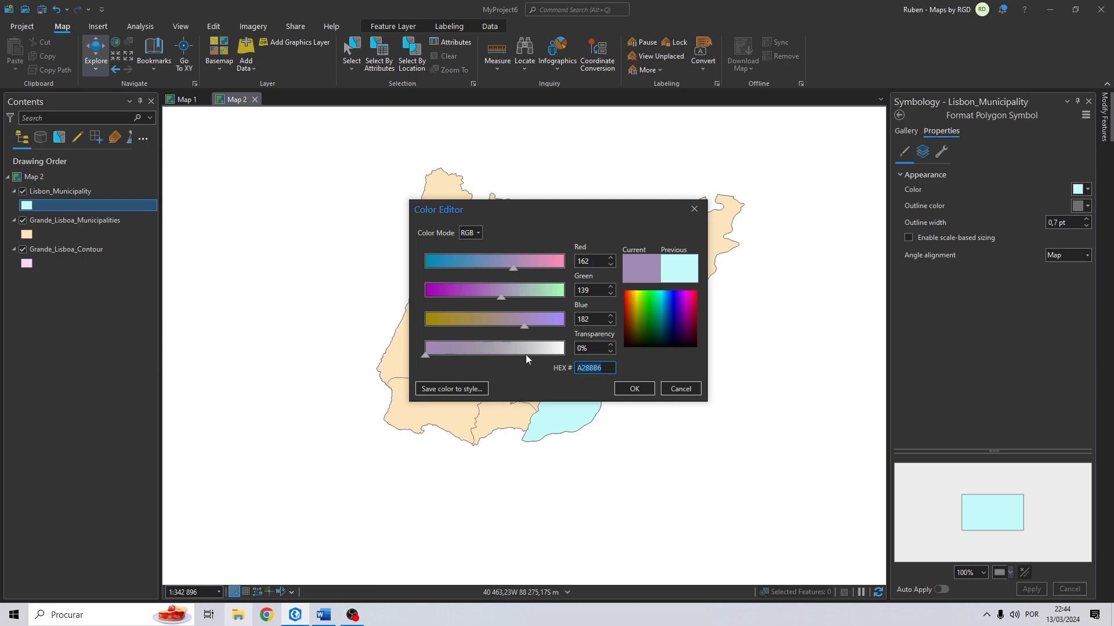
pyautogui.write('9CD2')
pyautogui.write('A0')
pyautogui.click(634, 388)
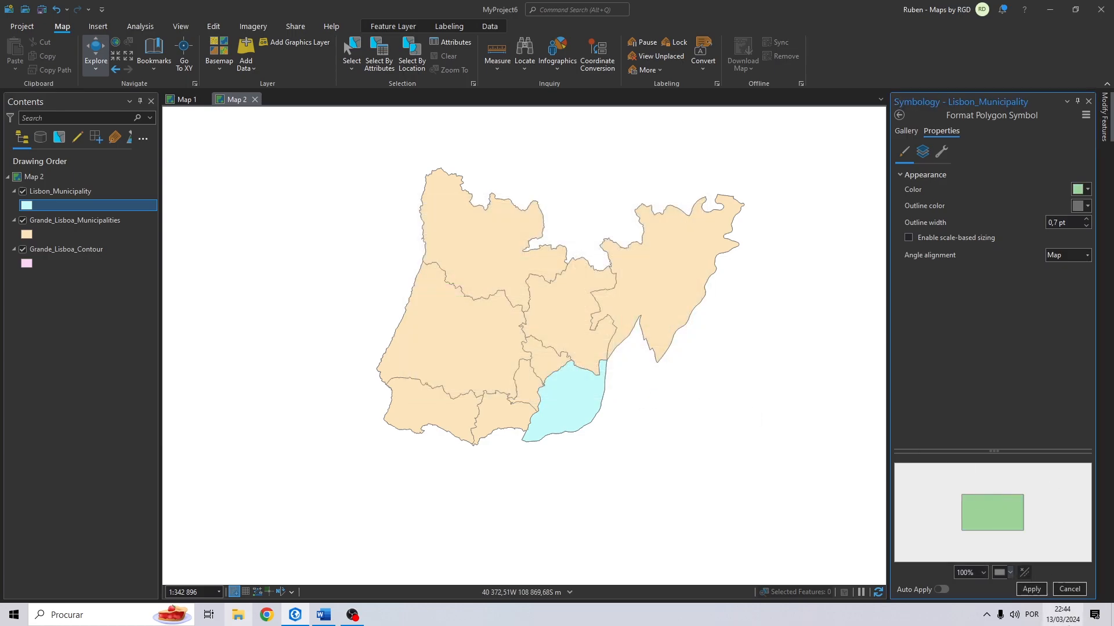
pyautogui.click(1031, 589)
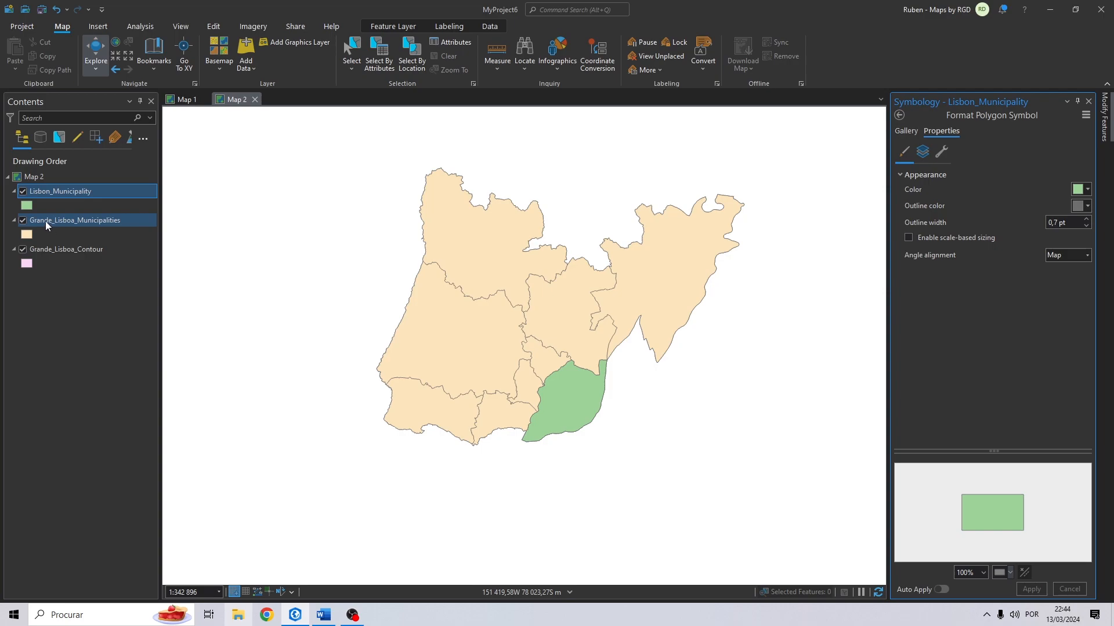
# Set the fill color of the Grande_Lisboa_Municipalities layer to light gray and apply it.
pyautogui.click(46, 238)
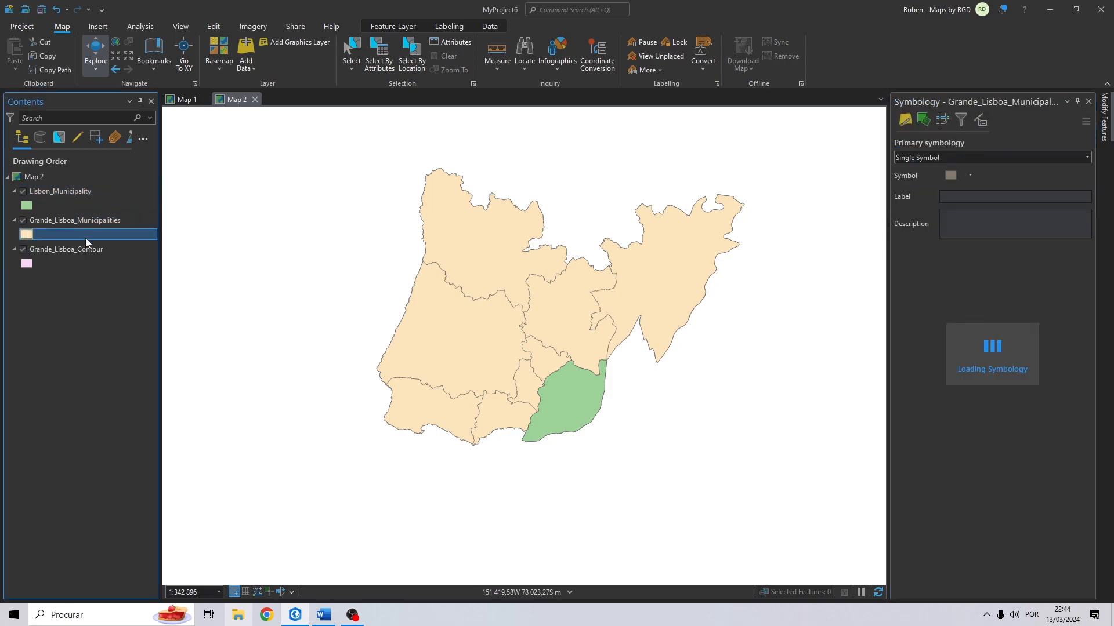
pyautogui.click(1082, 190)
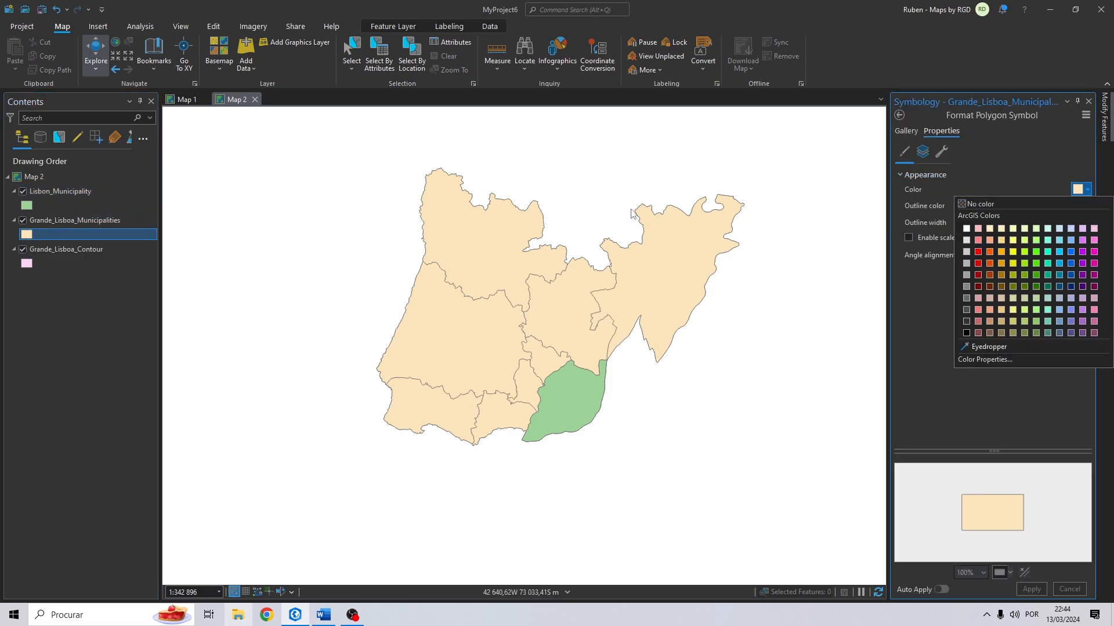
pyautogui.click(969, 244)
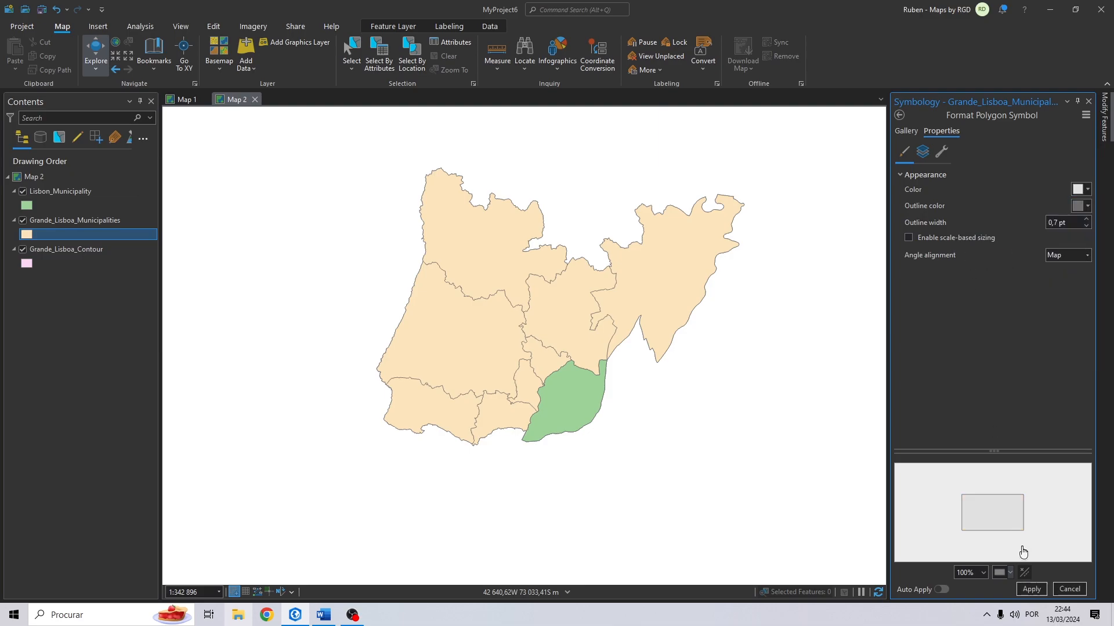
pyautogui.click(1031, 590)
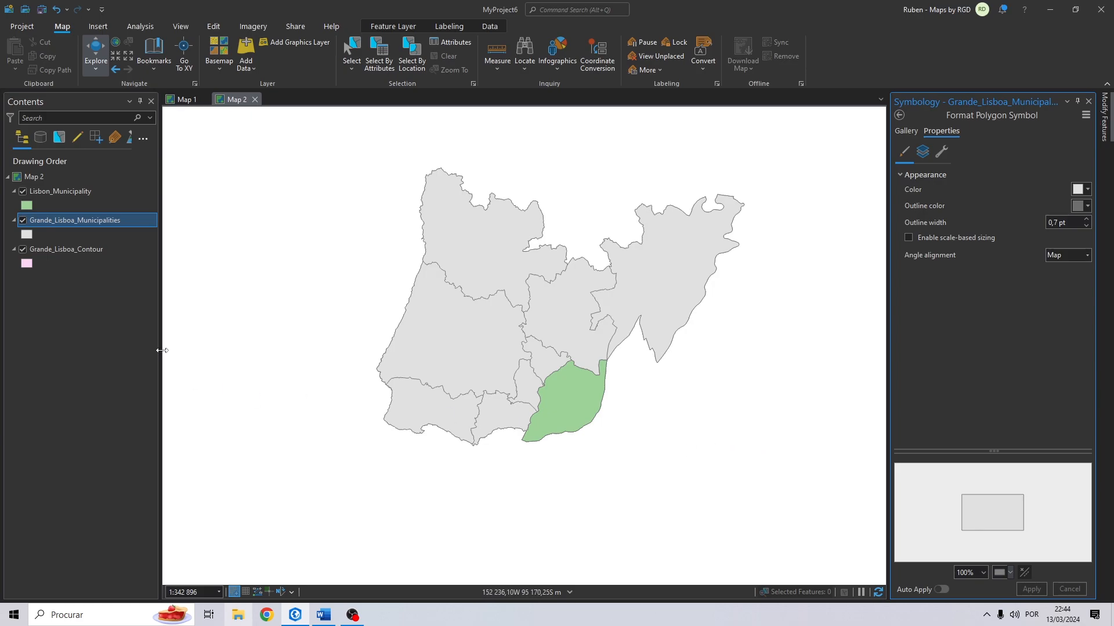
# Remove the Grande_Lisboa_Contour layer from Map 2.
pyautogui.click(74, 249)
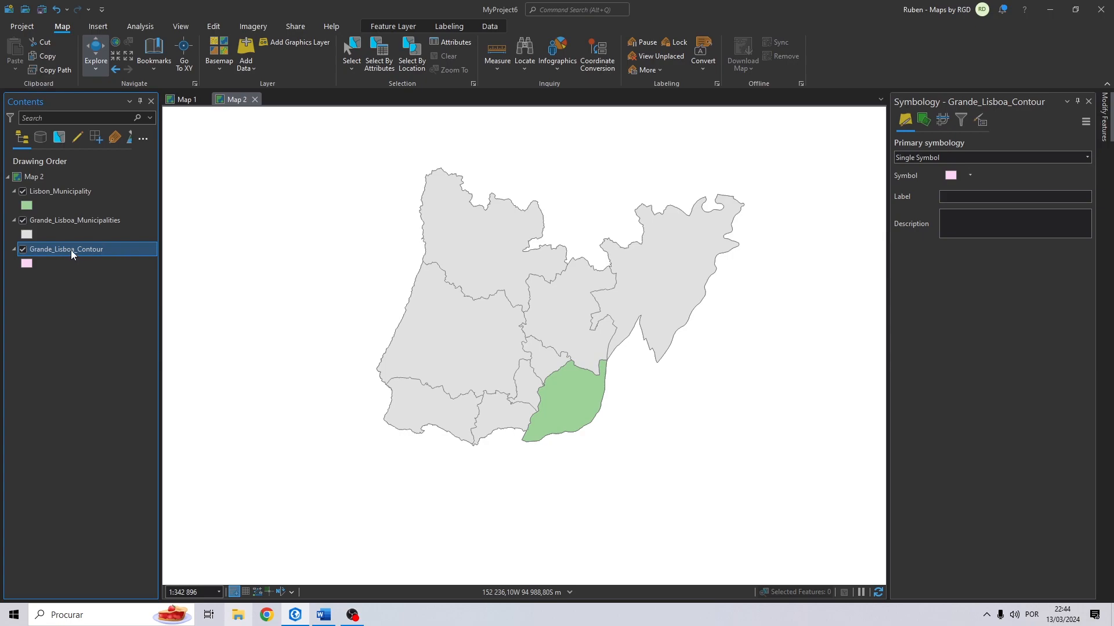
pyautogui.rightClick(70, 250)
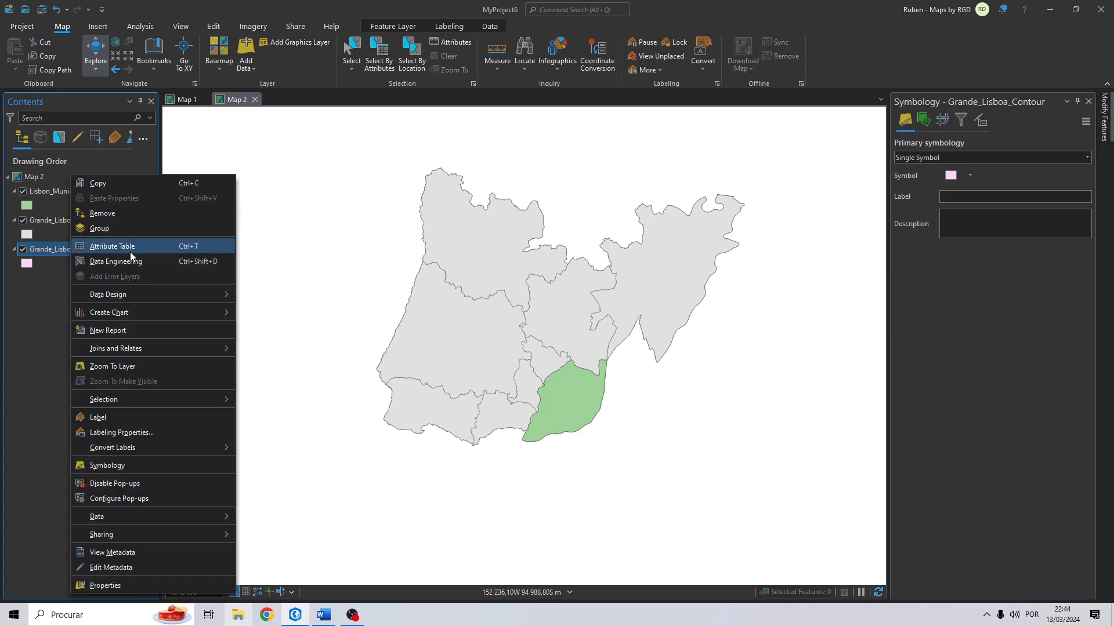
pyautogui.click(107, 211)
pyautogui.moveTo(514, 281); pyautogui.dragTo(465, 296)
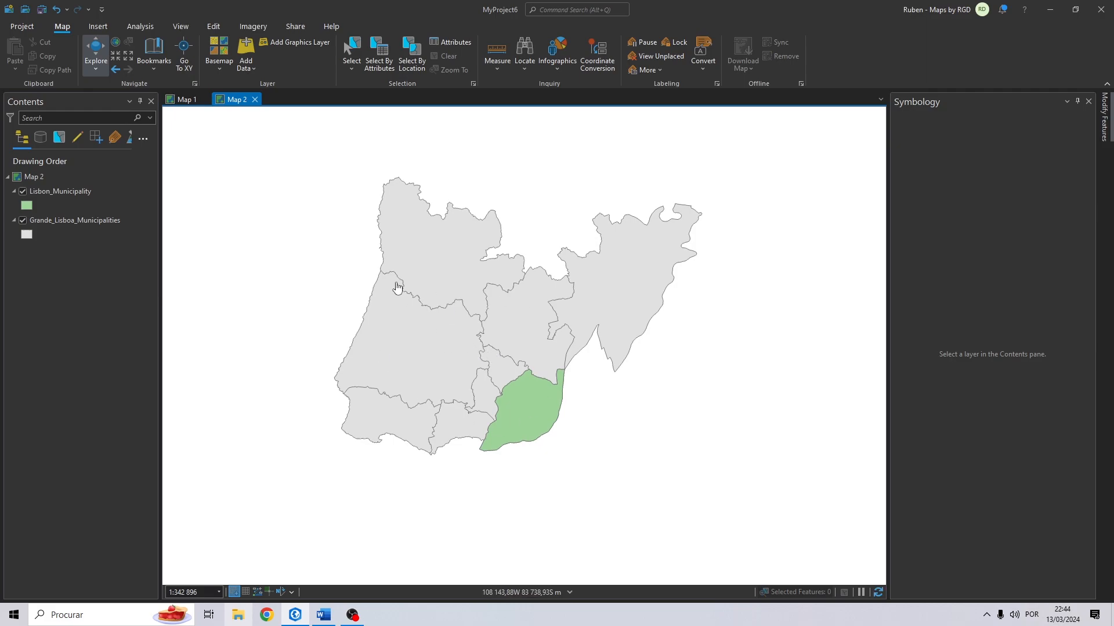
# Insert a new map and remove its World Topographic Map basemap layer.
pyautogui.click(104, 29)
pyautogui.click(12, 53)
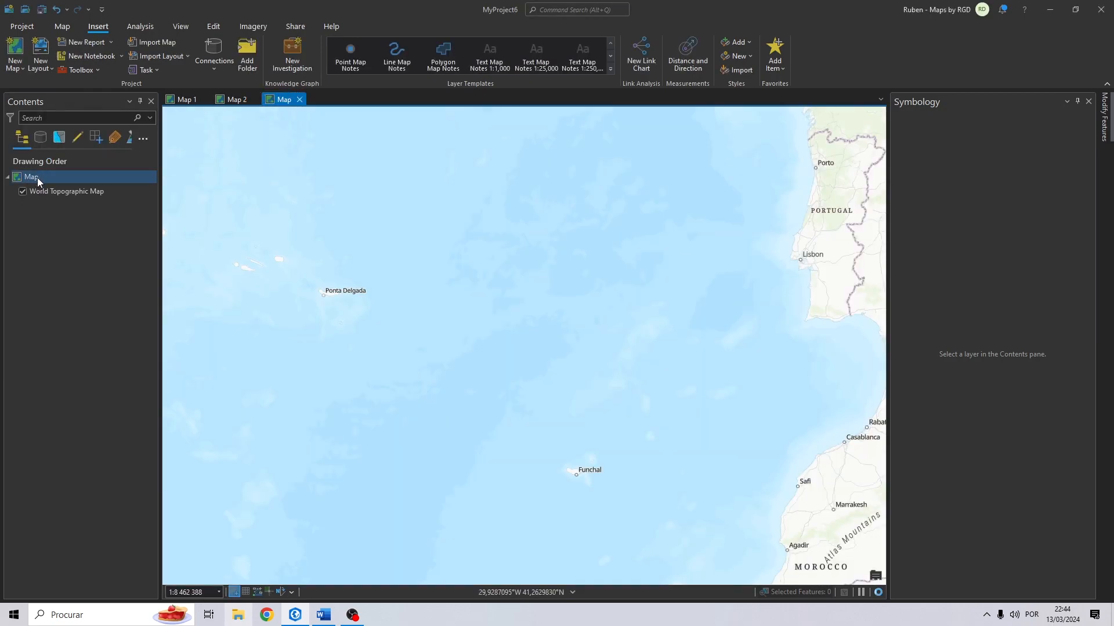
pyautogui.rightClick(56, 193)
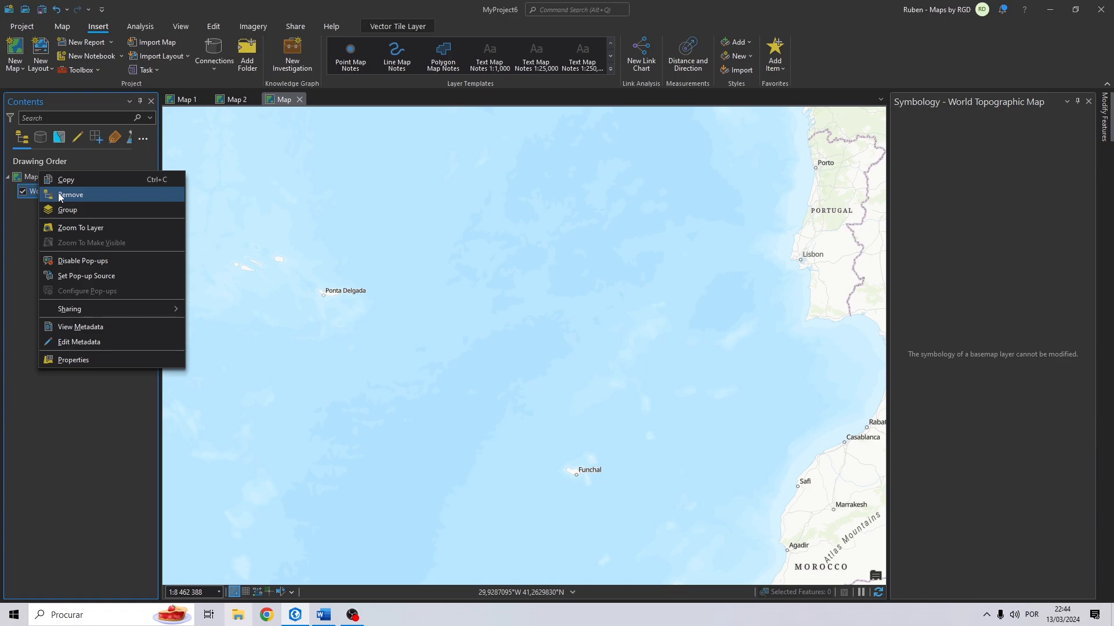
pyautogui.click(58, 195)
# Rename the new map as Map 3.
pyautogui.doubleClick(33, 176)
pyautogui.write('23')
pyautogui.write('3')
pyautogui.click(595, 424)
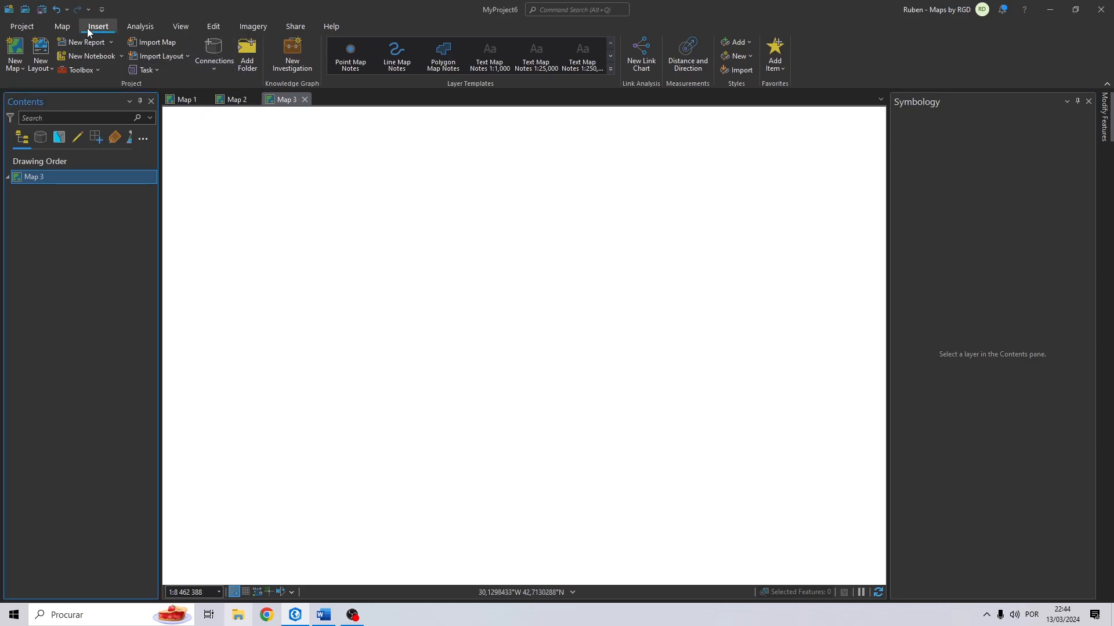
# Add the Lisbon_Contour.shp and Lisbon_Parishes.shp shapefiles from the Map 3 folder of Youtube Tutorial to Map 3.
pyautogui.click(62, 29)
pyautogui.click(244, 51)
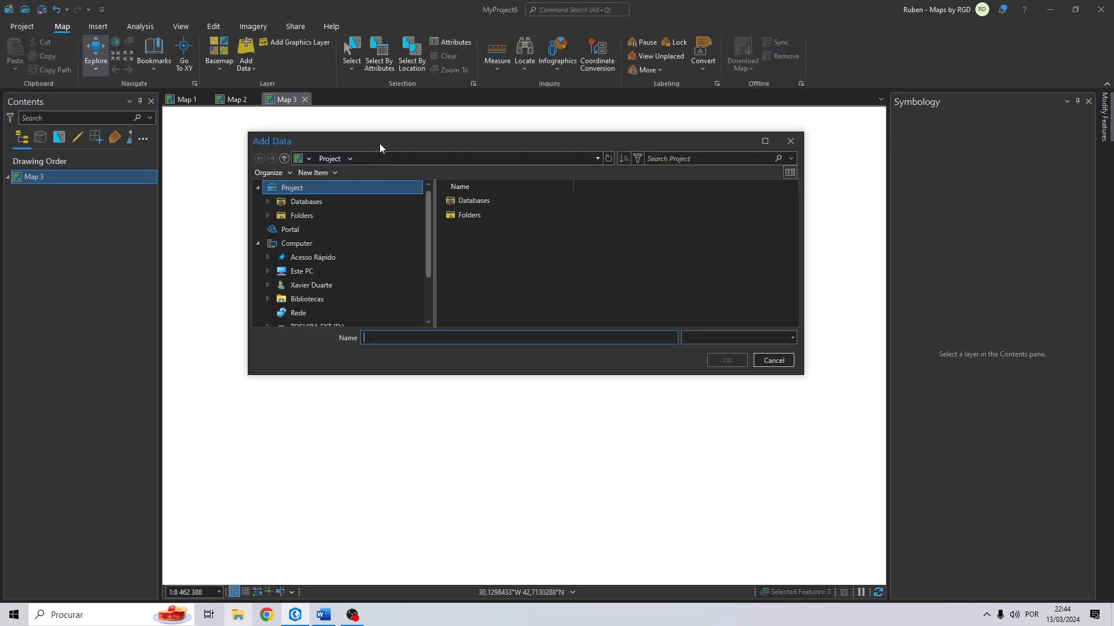
pyautogui.click(473, 159)
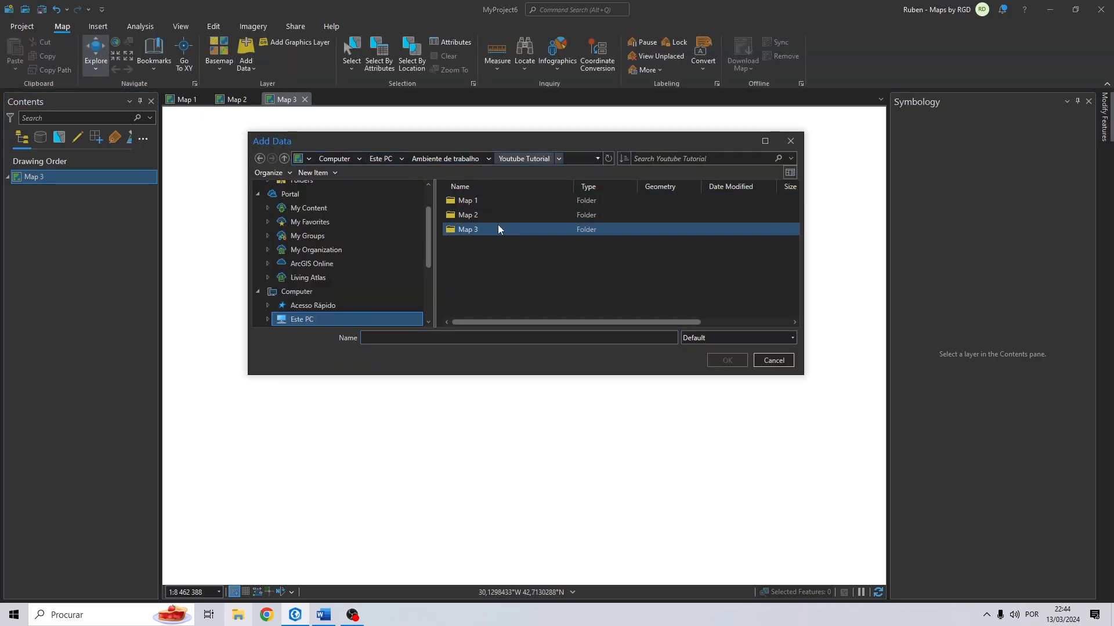
pyautogui.doubleClick(475, 229)
pyautogui.click(481, 200)
pyautogui.keyDown('shift'); pyautogui.click(487, 219); pyautogui.keyUp('shift')
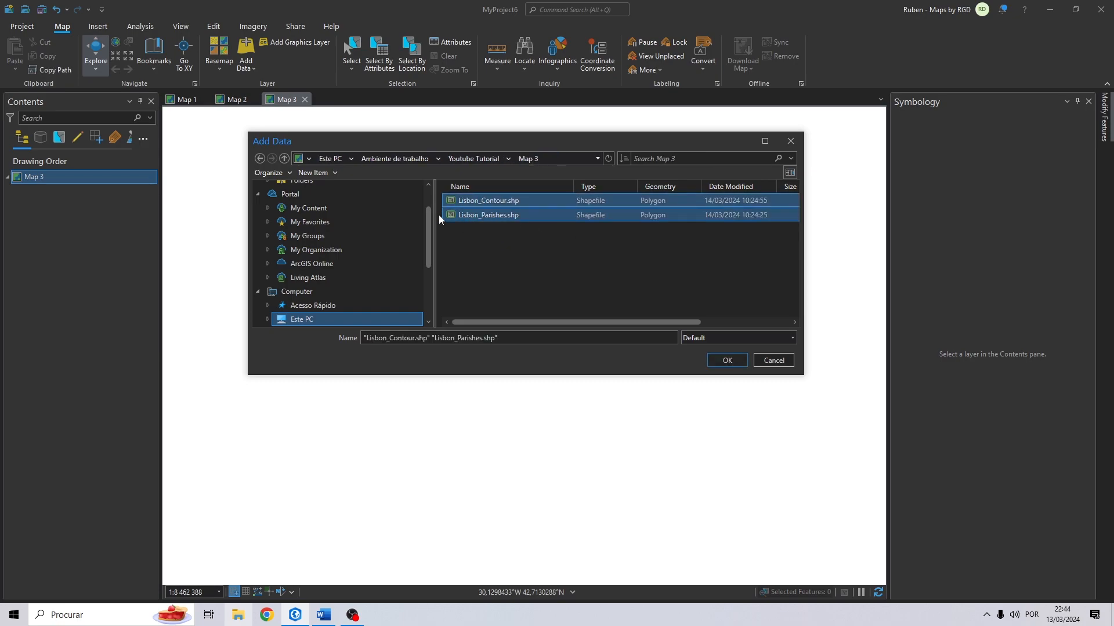
pyautogui.click(730, 360)
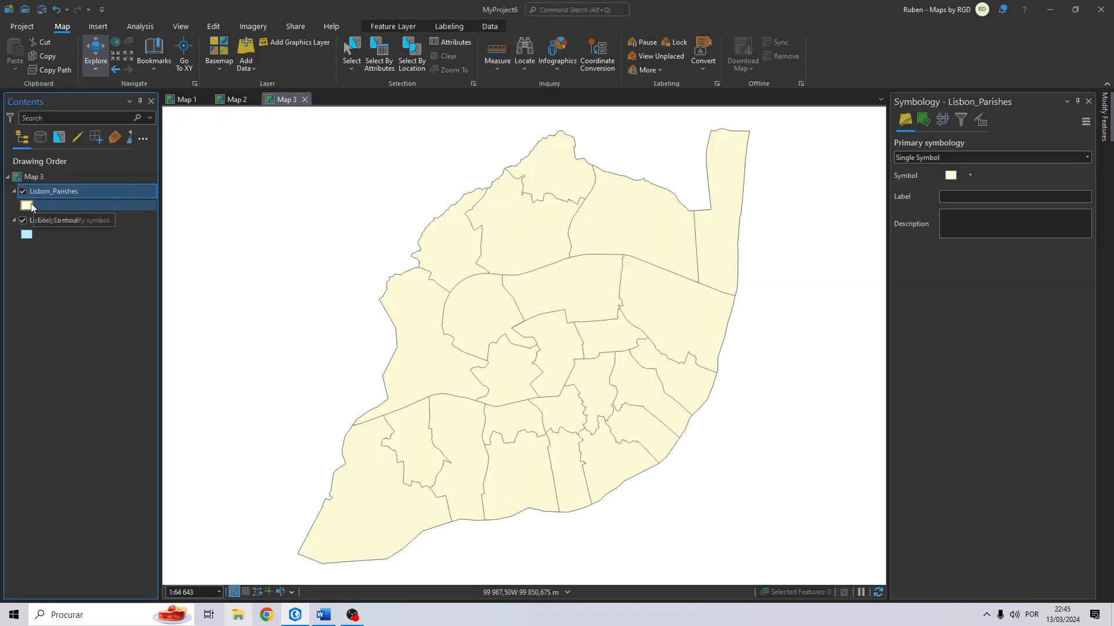
# Set the fill color of the Lisbon_Contour layer to the green hex value 9CD299 and apply it.
pyautogui.click(29, 234)
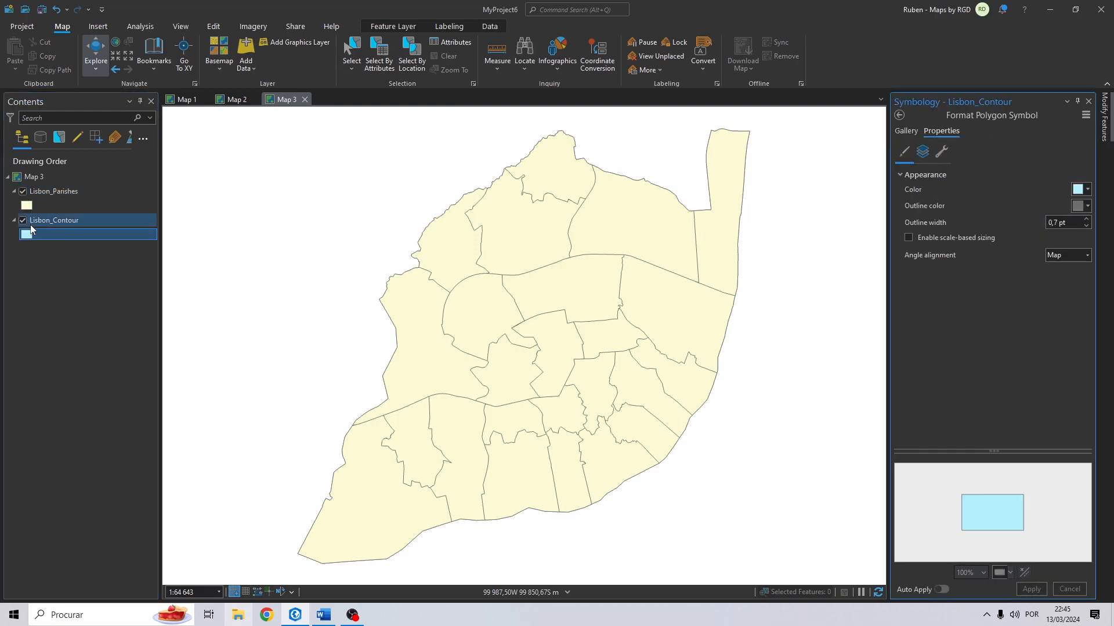
pyautogui.click(1081, 190)
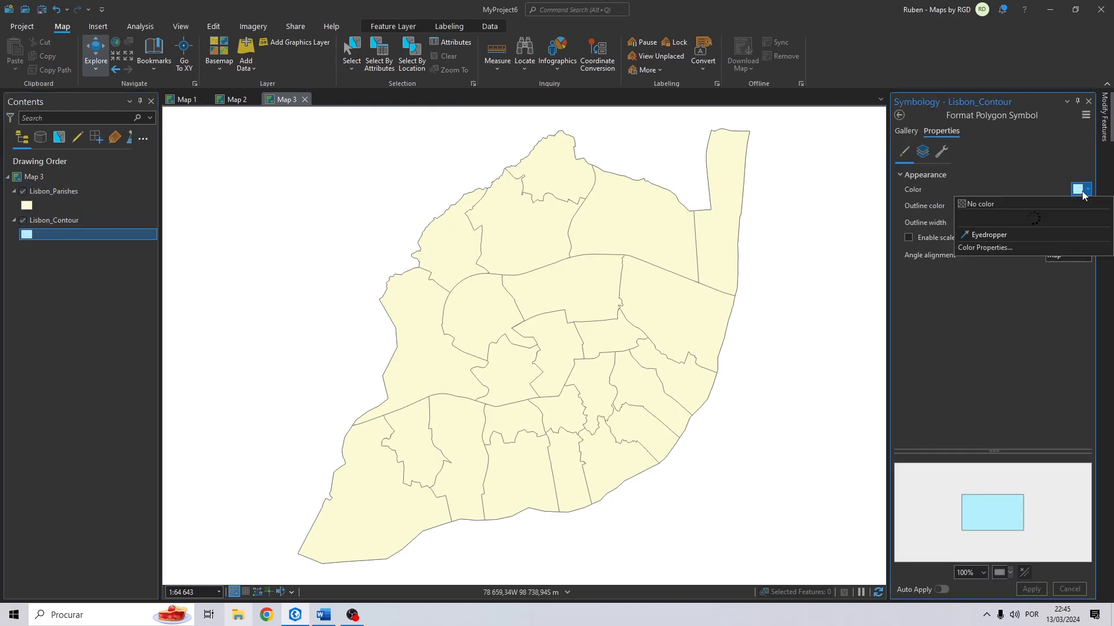
pyautogui.click(926, 354)
pyautogui.moveTo(564, 325); pyautogui.dragTo(511, 325)
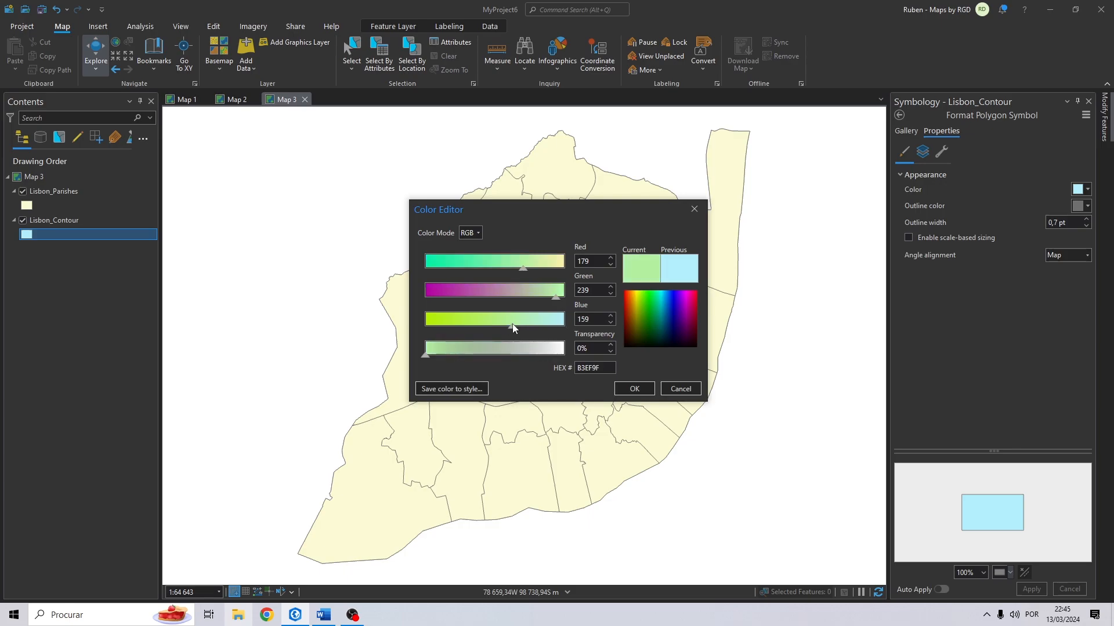
pyautogui.doubleClick(597, 369)
pyautogui.write('9cd299')
pyautogui.click(634, 388)
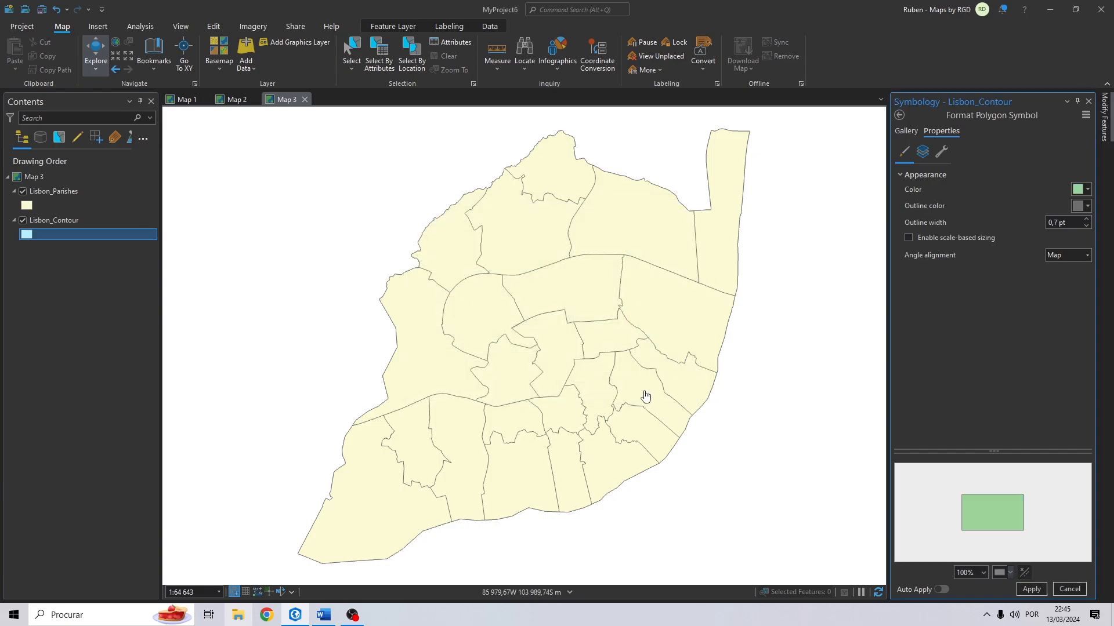
pyautogui.click(1032, 589)
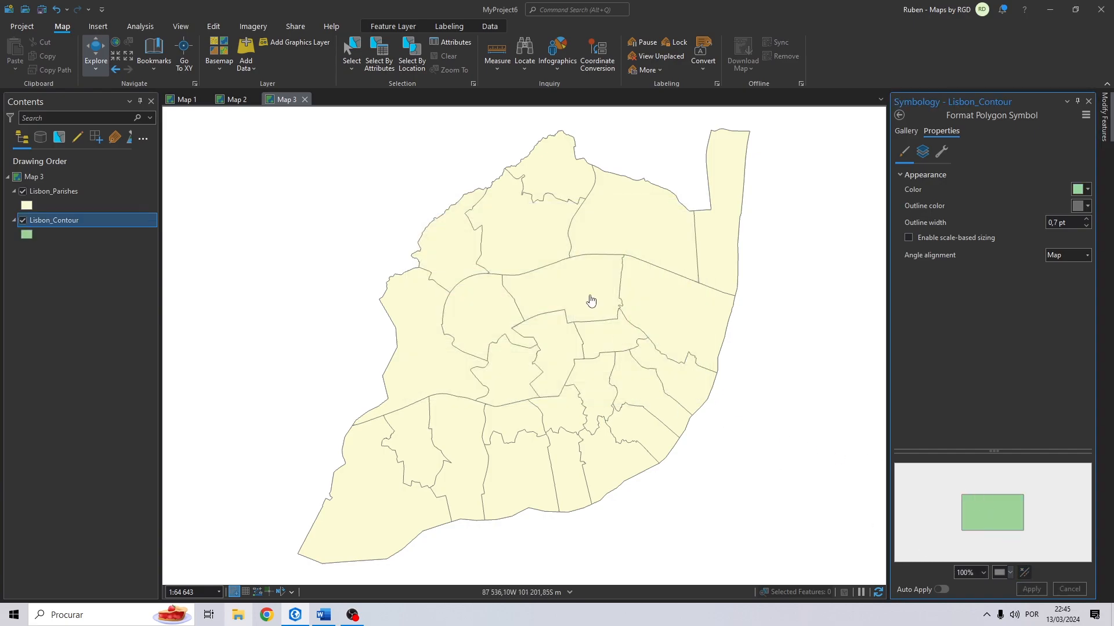
# Give the Lisbon_Parishes layer no fill color and set its outline width to 0,1 pt.
pyautogui.click(26, 205)
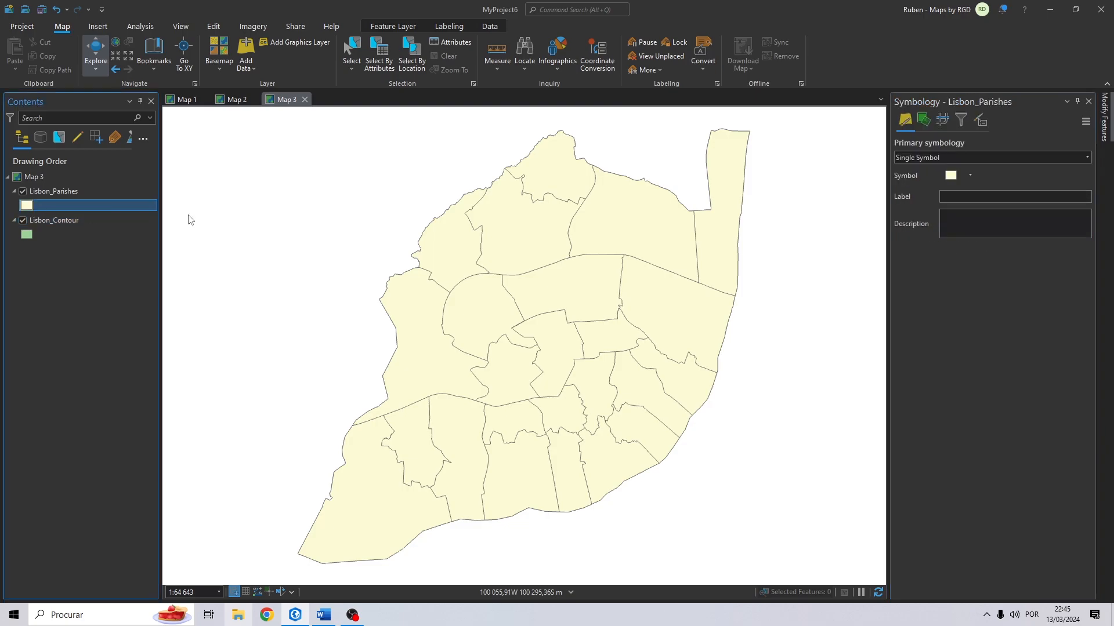
pyautogui.click(1079, 189)
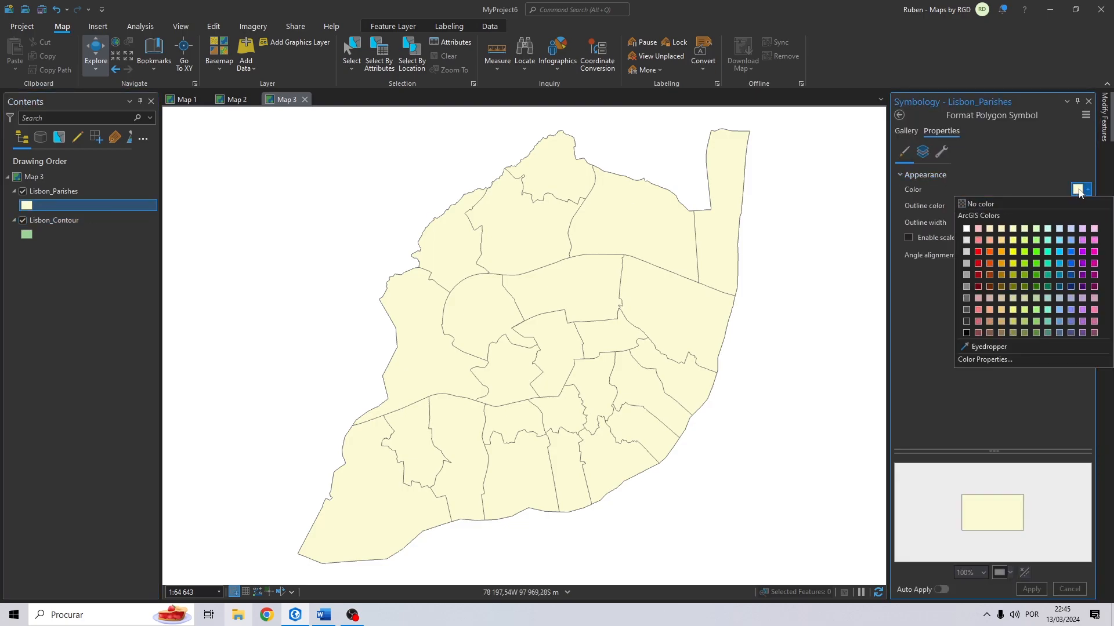
pyautogui.click(982, 206)
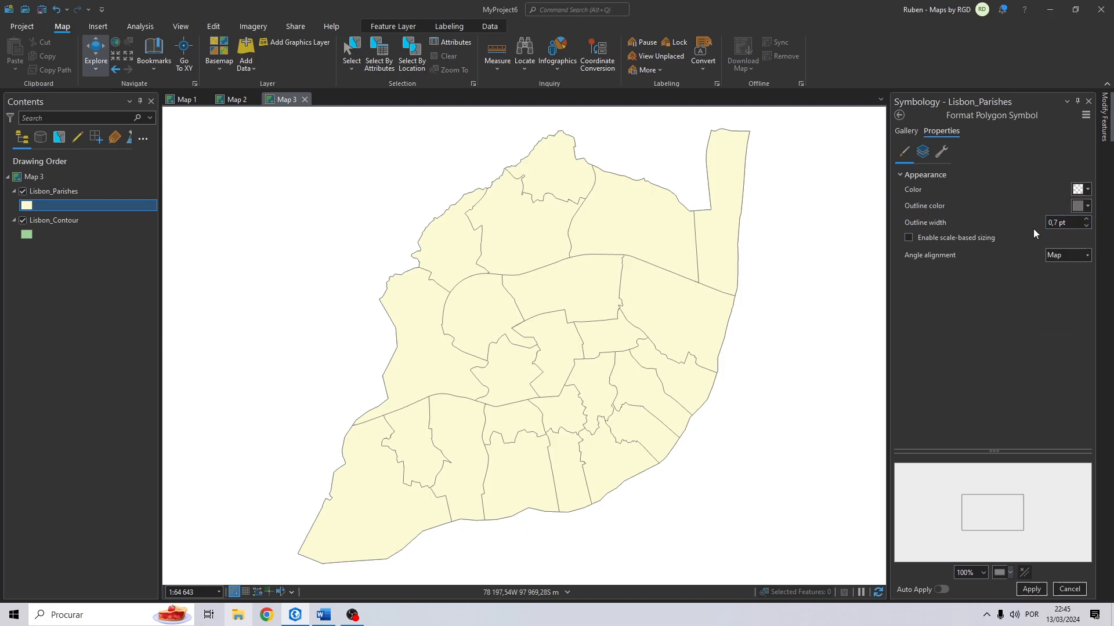
pyautogui.click(1057, 222)
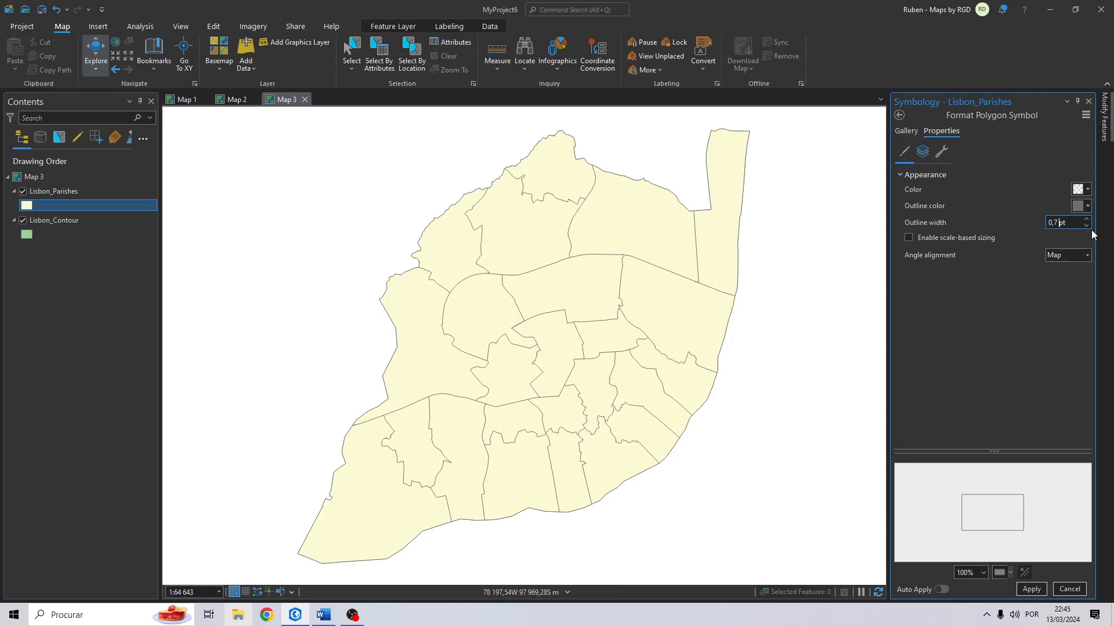
pyautogui.click(1028, 591)
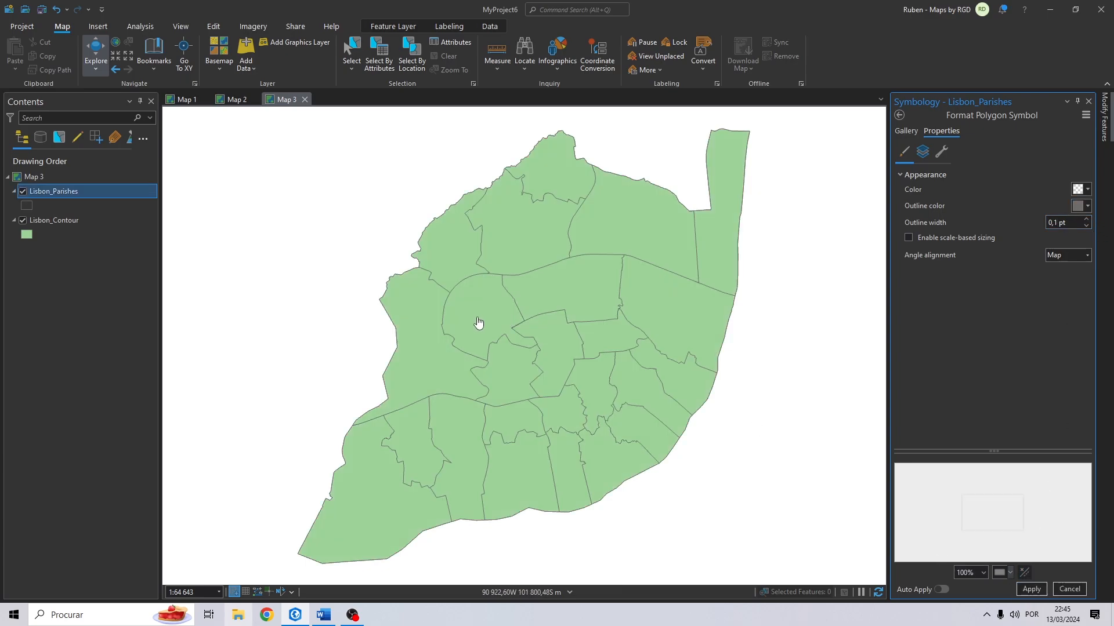
# Switch to Map 2 and apply the uncommitted symbol formatting of the Lisbon_Parishes layer.
pyautogui.scroll(-2, 571, 329)
pyautogui.click(186, 100)
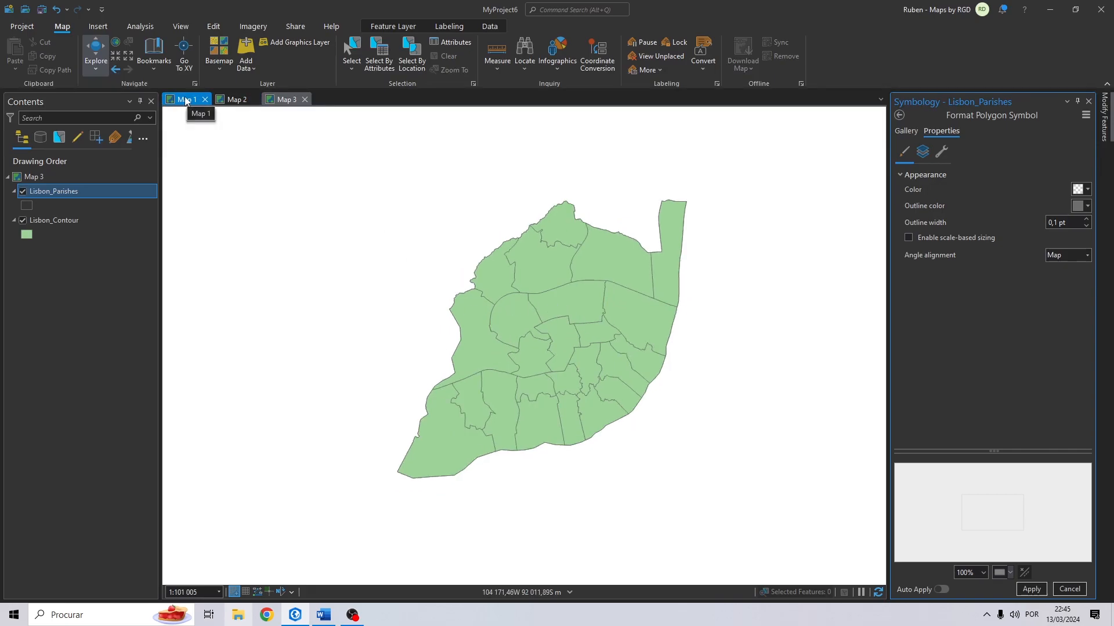
pyautogui.click(236, 101)
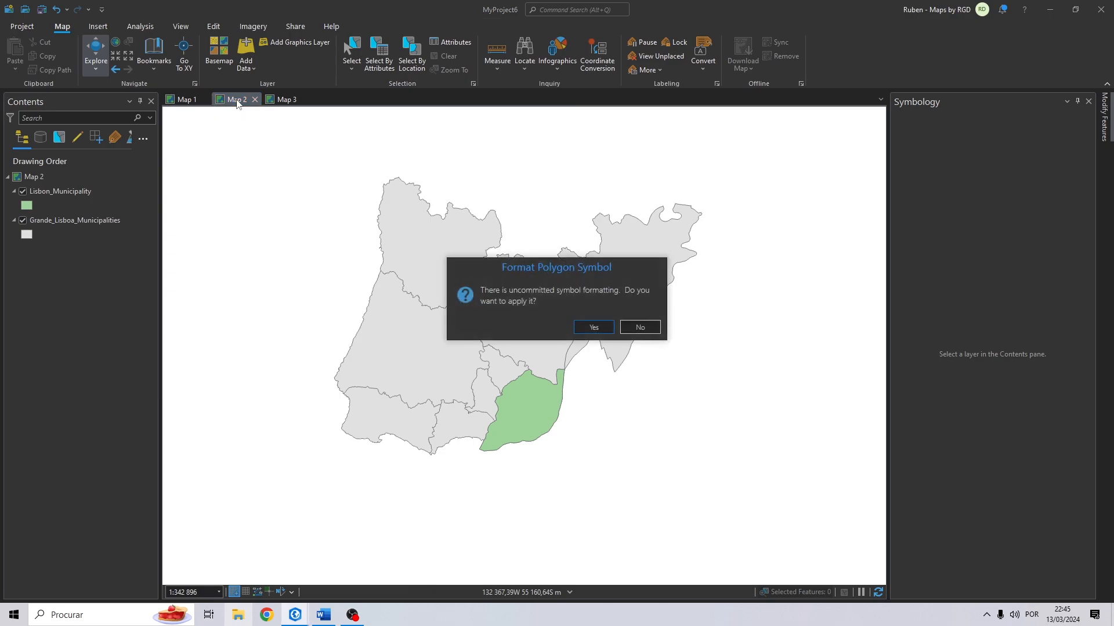
pyautogui.click(594, 328)
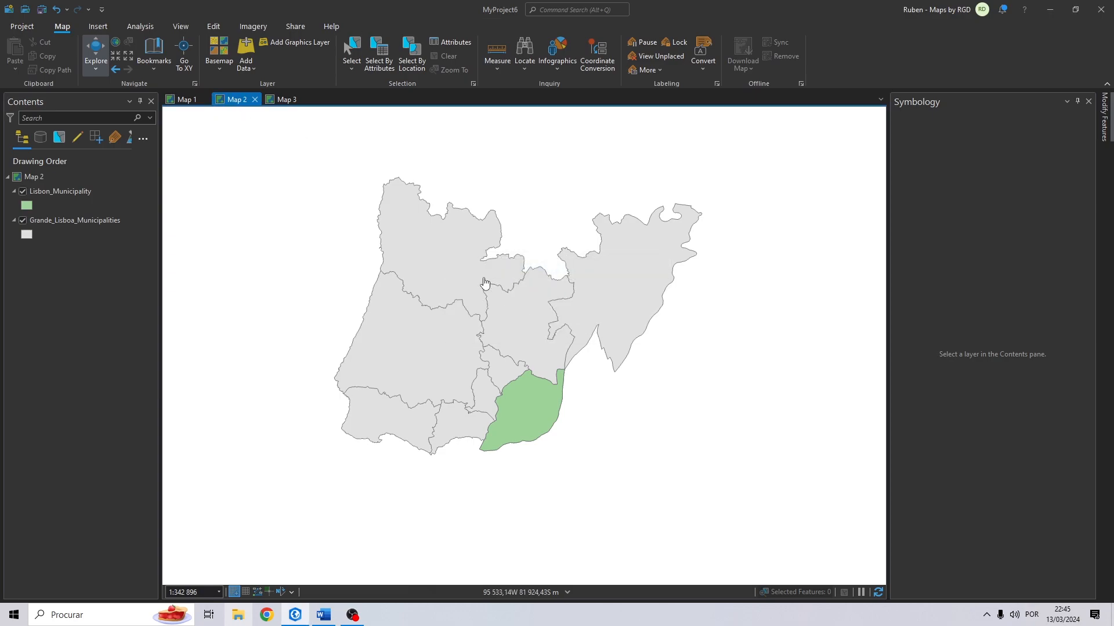
# Turn on labels for the Grande_Lisboa_Municipalities layer in Map 2.
pyautogui.click(112, 194)
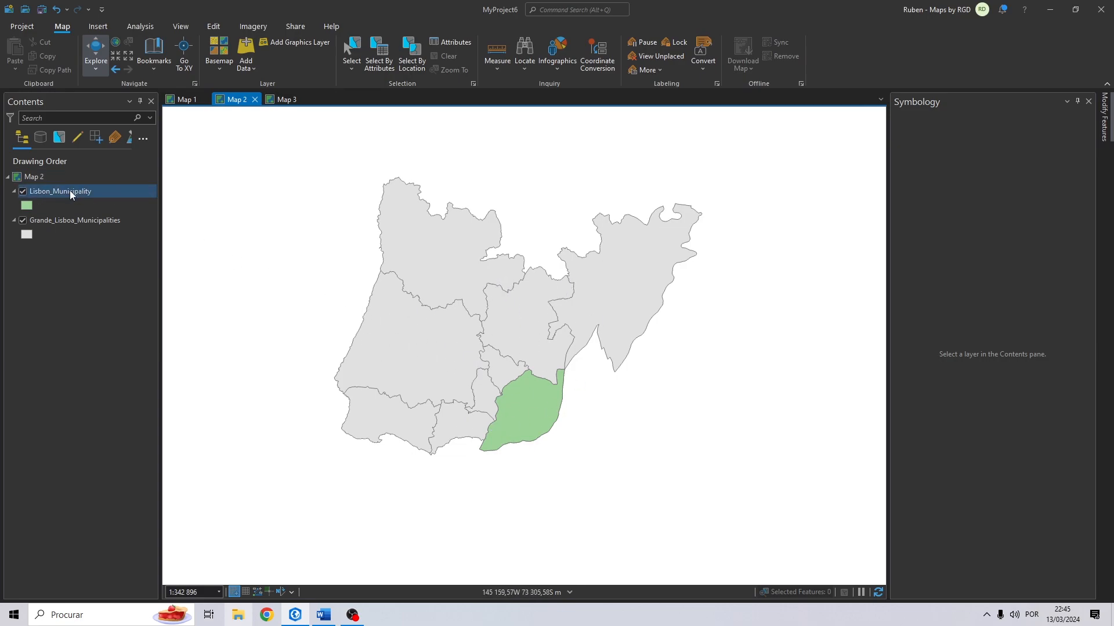
pyautogui.click(68, 219)
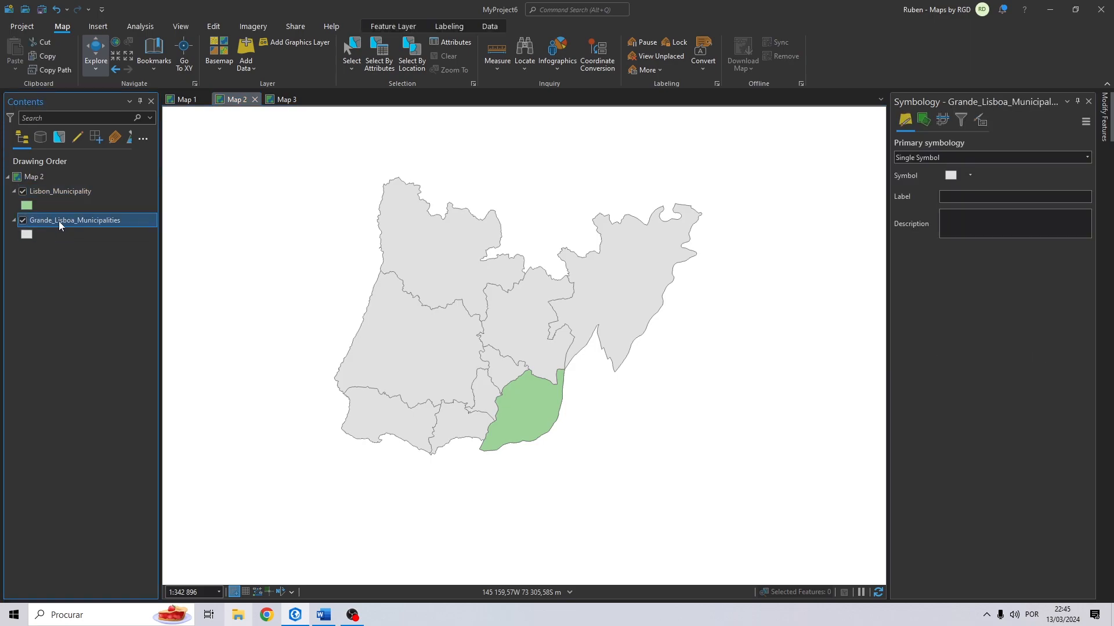
pyautogui.rightClick(60, 225)
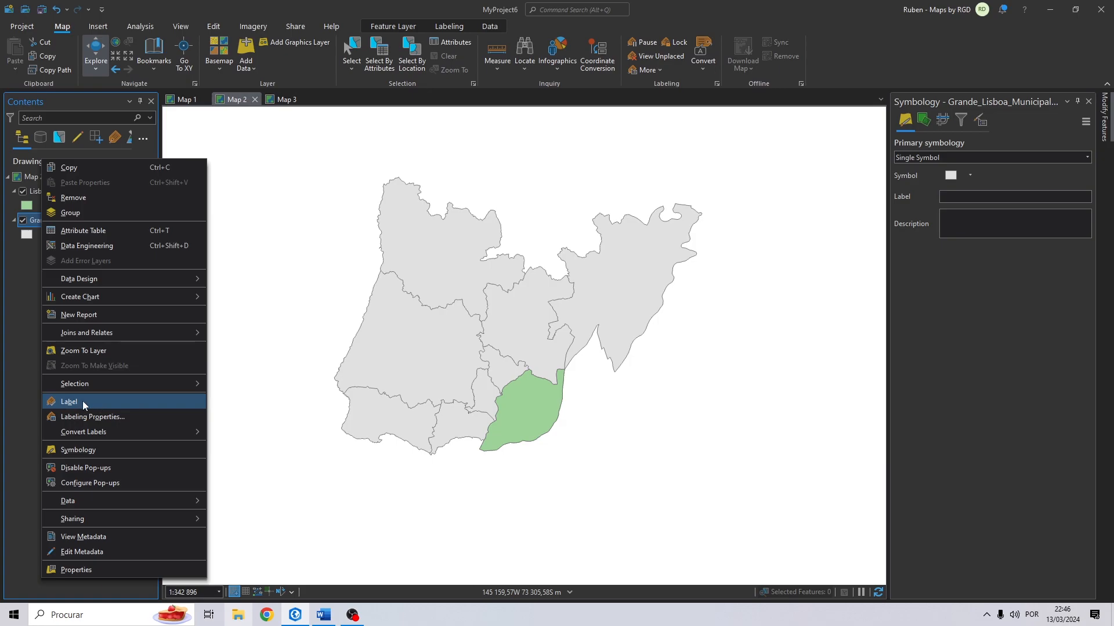
pyautogui.click(66, 402)
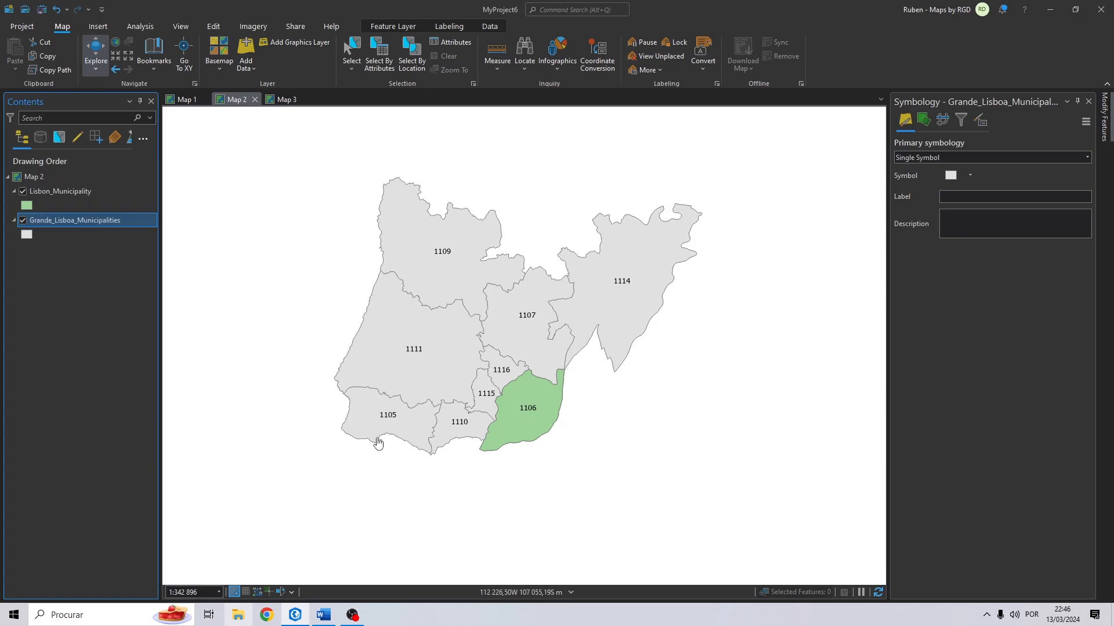
# Replace the label expression of the Grande_Lisboa_Municipalities layer with $feature.Municipio and apply it.
pyautogui.rightClick(64, 224)
pyautogui.click(114, 432)
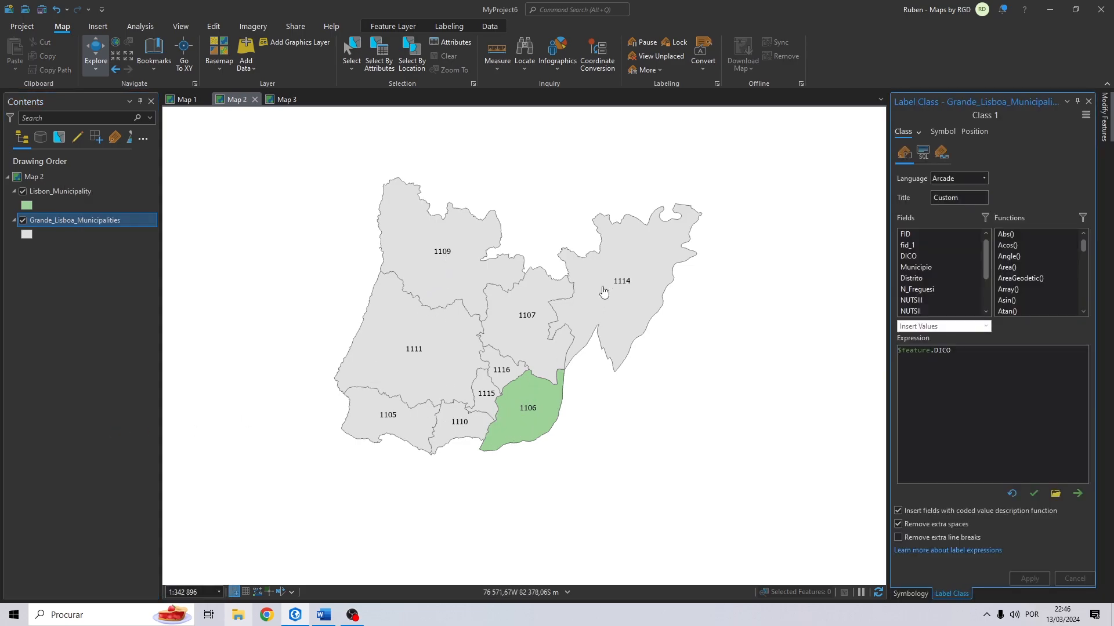
pyautogui.hotkey('ctrl', 'a')
pyautogui.press('Delete')
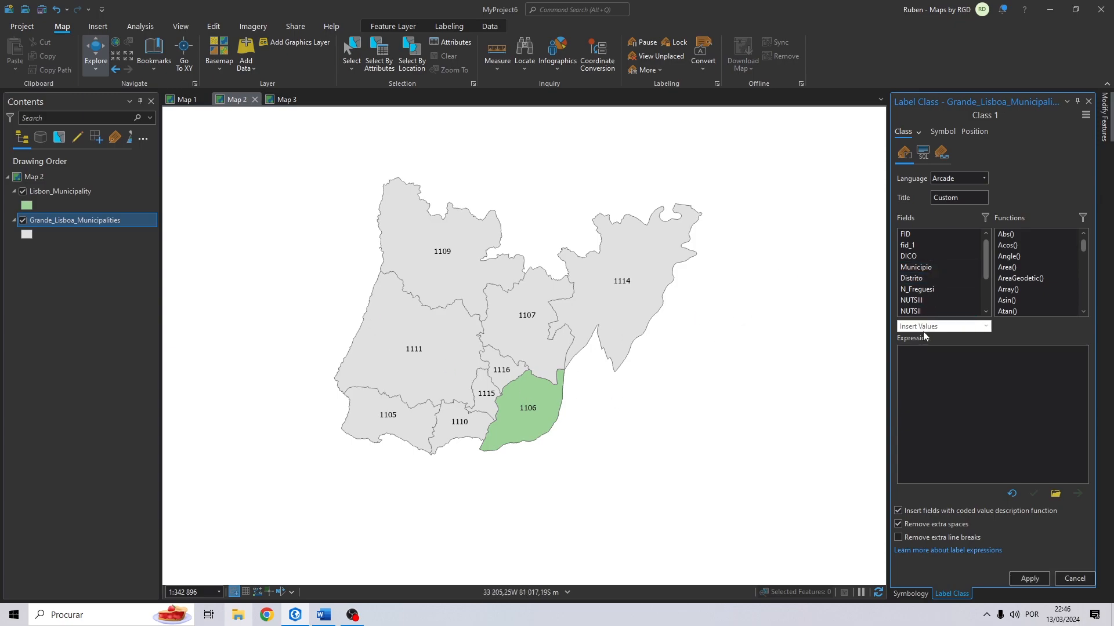
pyautogui.doubleClick(917, 268)
pyautogui.click(1030, 579)
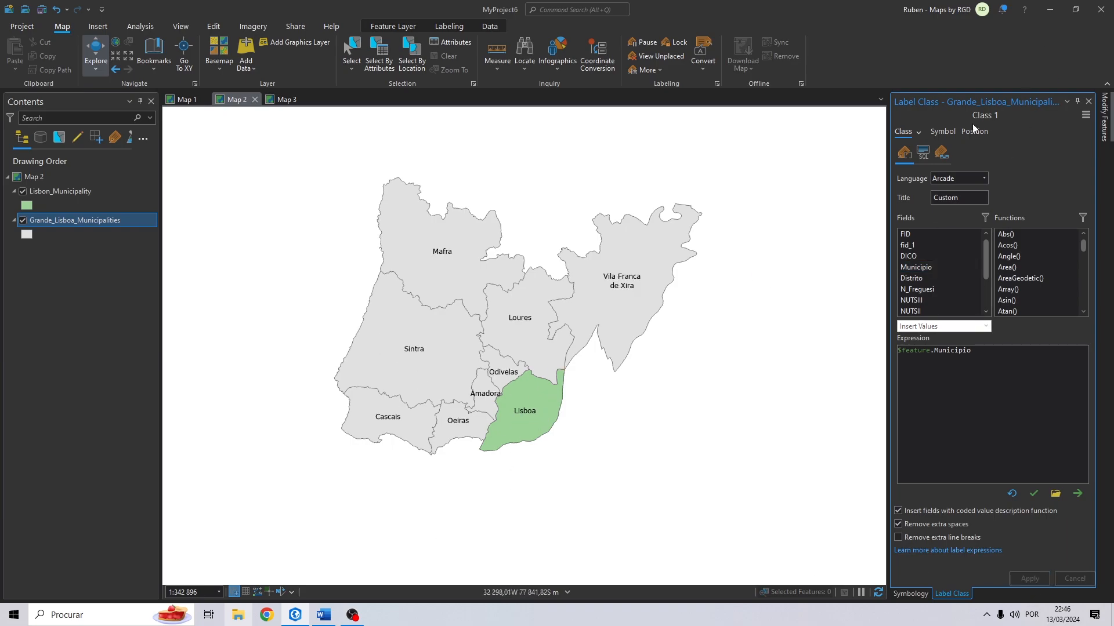
# Set the label font of the Grande_Lisboa_Municipalities layer to Berlin Sans FB.
pyautogui.click(939, 133)
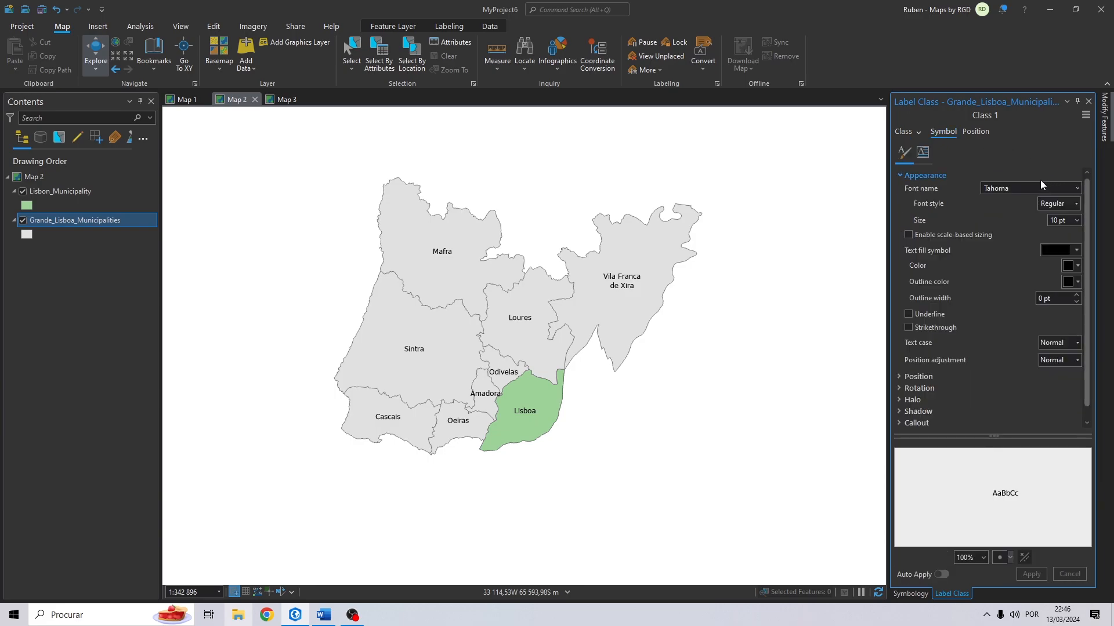
pyautogui.click(1073, 186)
pyautogui.scroll(-15, 1037, 253)
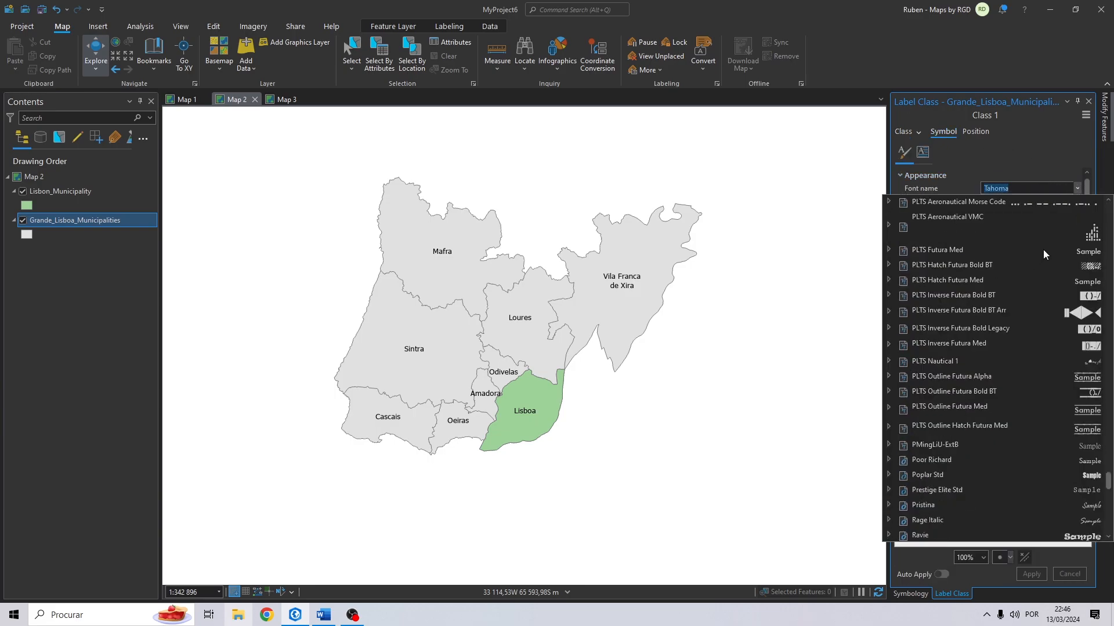
pyautogui.scroll(15, 1073, 418)
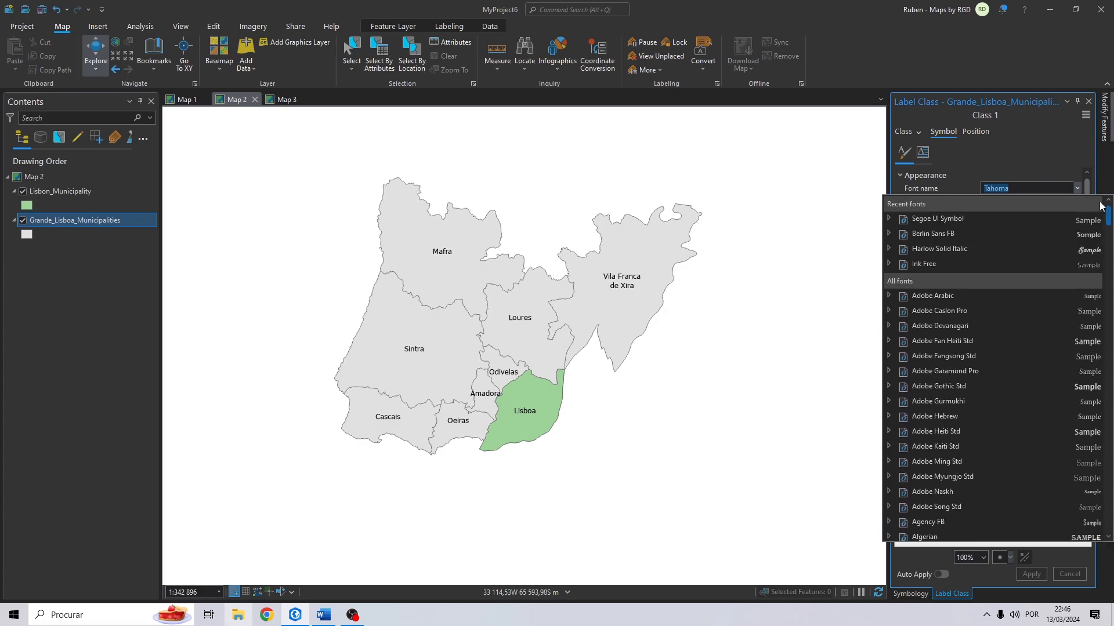
pyautogui.click(941, 235)
# Set the municipality labels to 8 pt in dark gray and apply the label formatting.
pyautogui.click(1069, 218)
pyautogui.write('89')
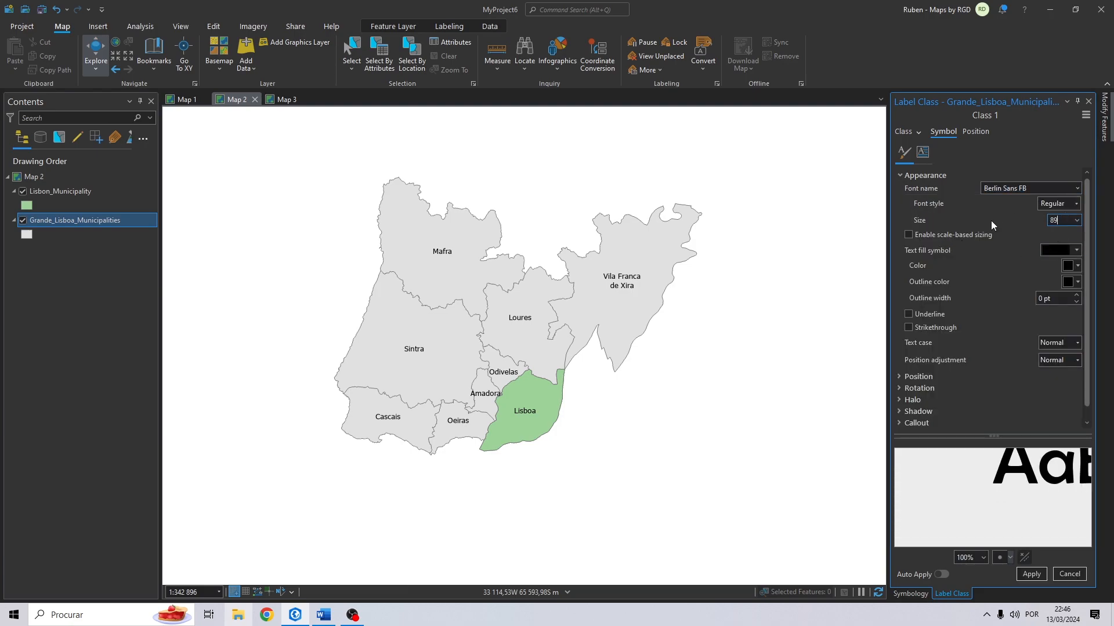
pyautogui.press('BackSpace')
pyautogui.press('Return')
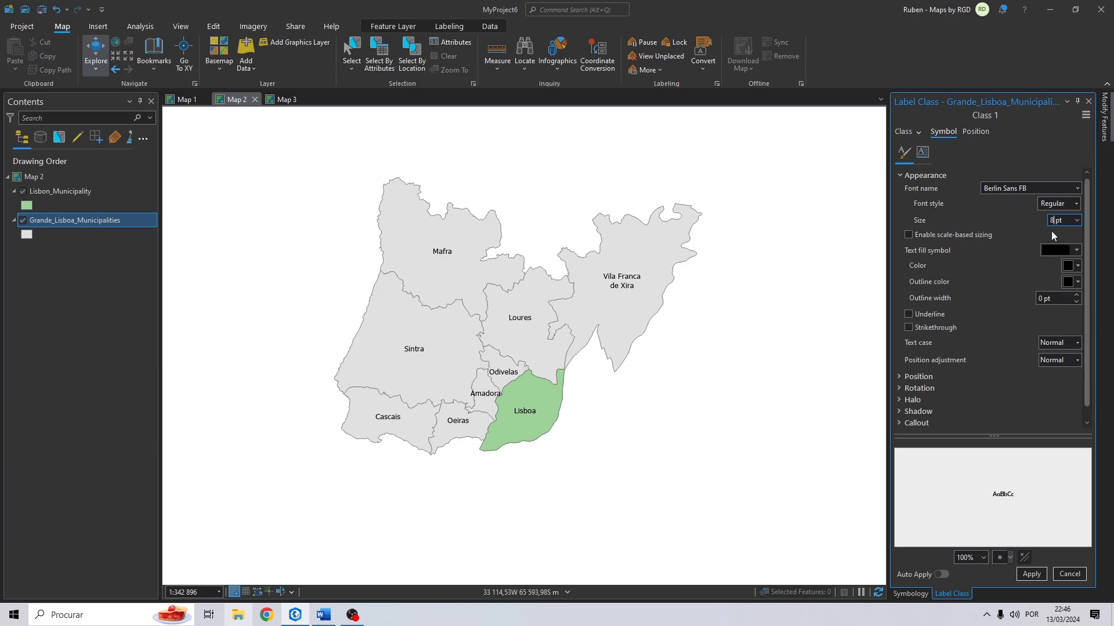
pyautogui.click(1077, 266)
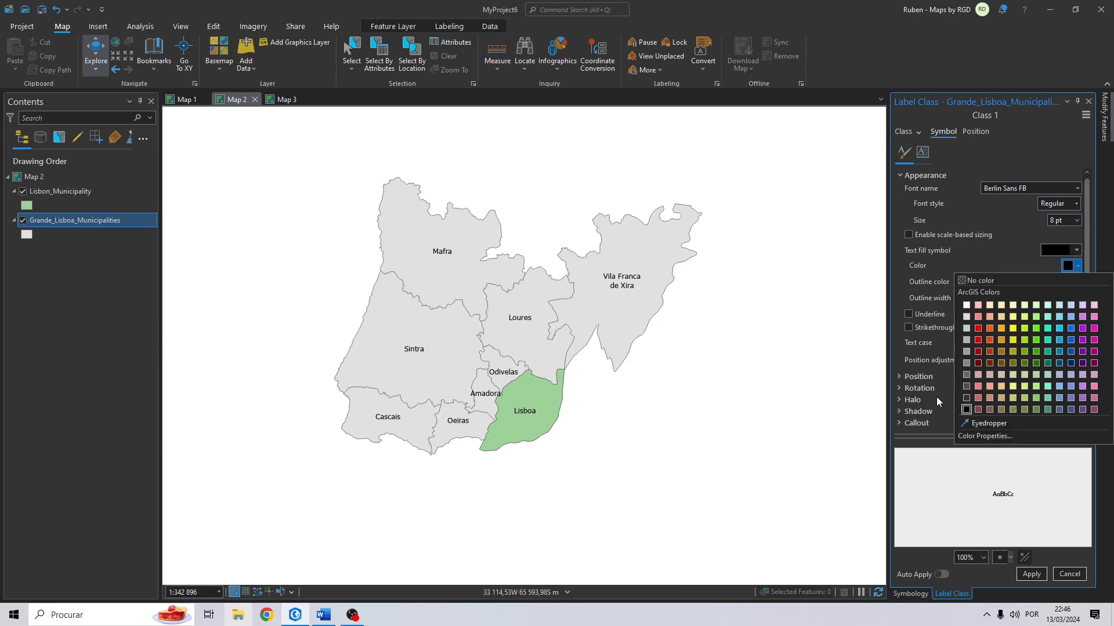
pyautogui.click(966, 398)
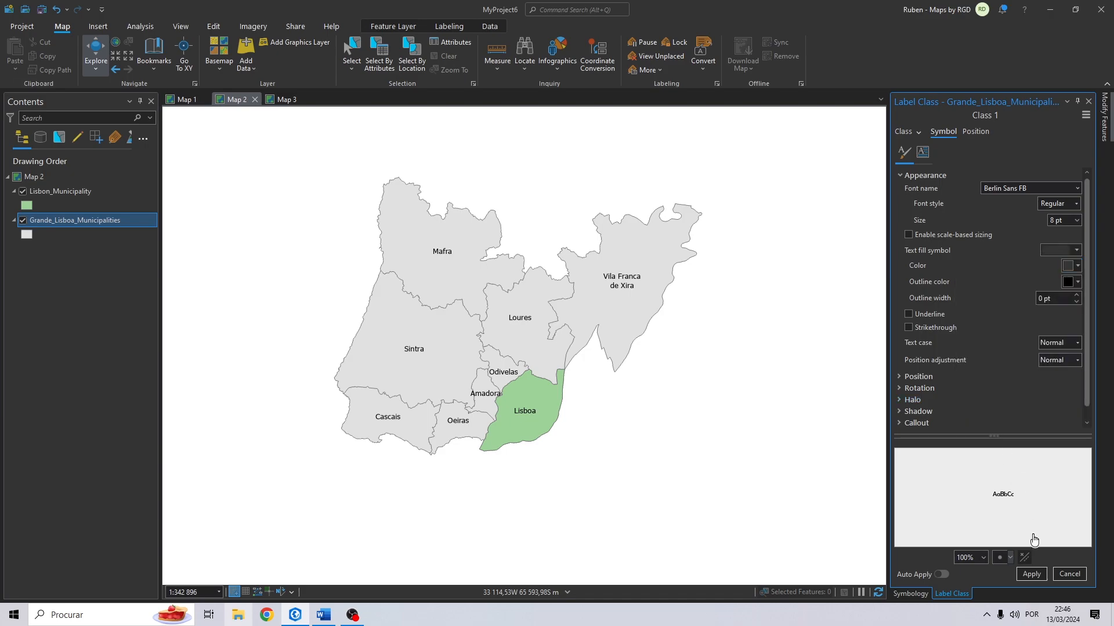
pyautogui.click(1032, 574)
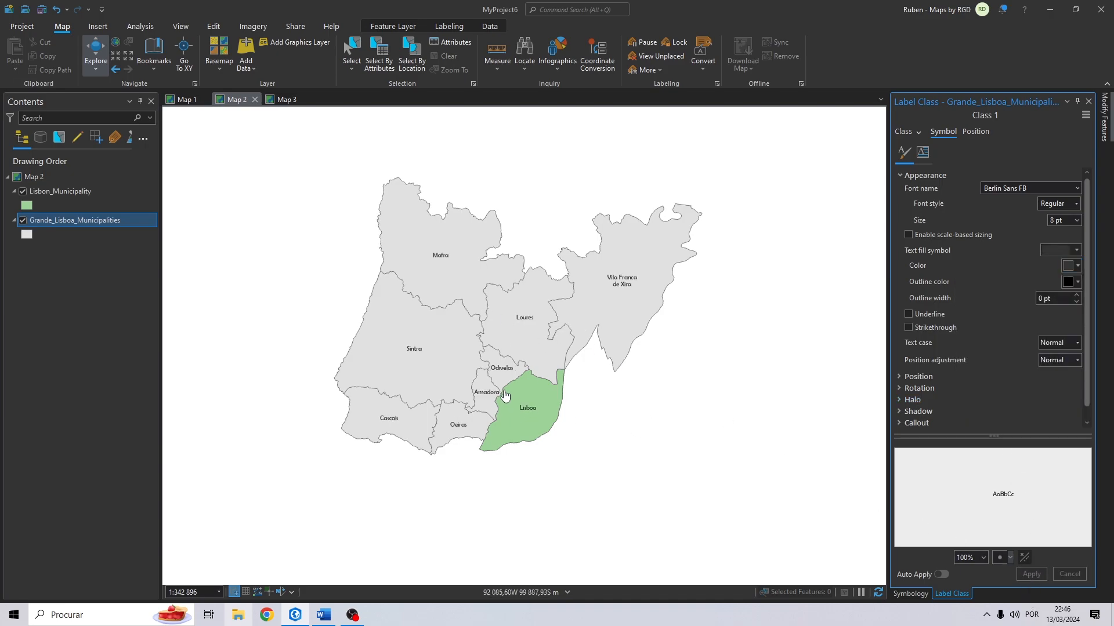
# Switch to Map 3 and turn on labels for the Lisbon_Parishes layer.
pyautogui.click(284, 101)
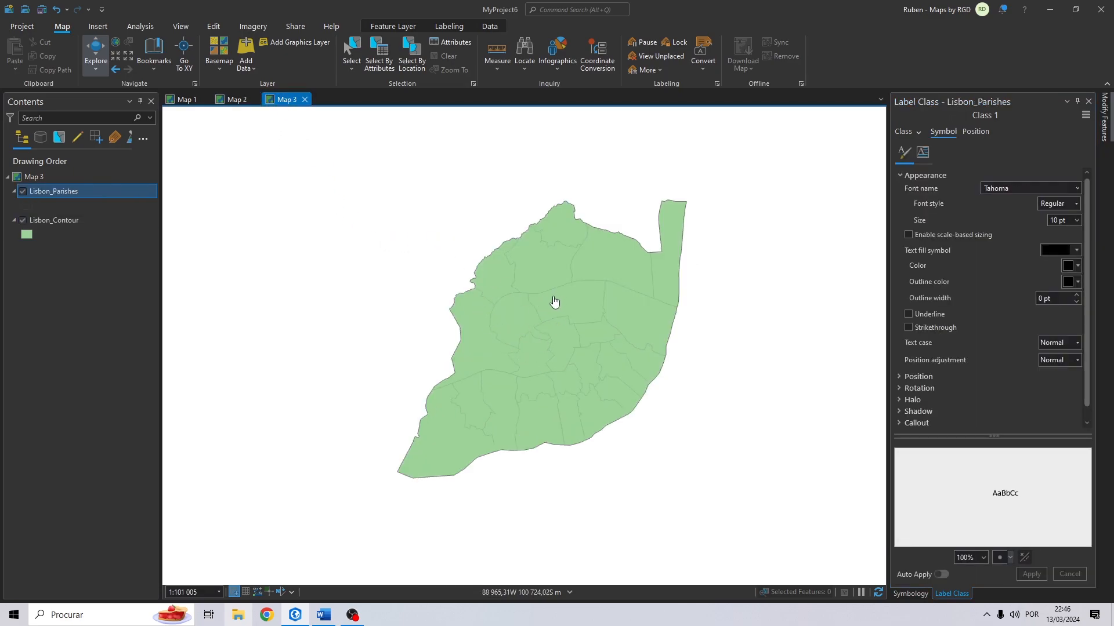
pyautogui.rightClick(54, 190)
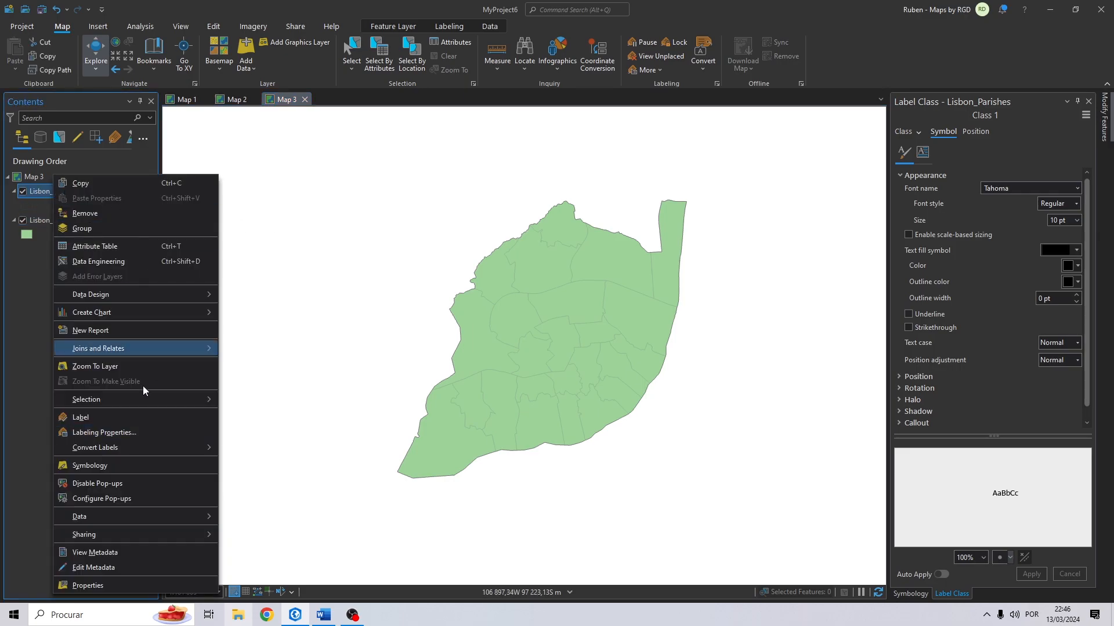
pyautogui.click(106, 417)
pyautogui.rightClick(54, 192)
pyautogui.click(101, 428)
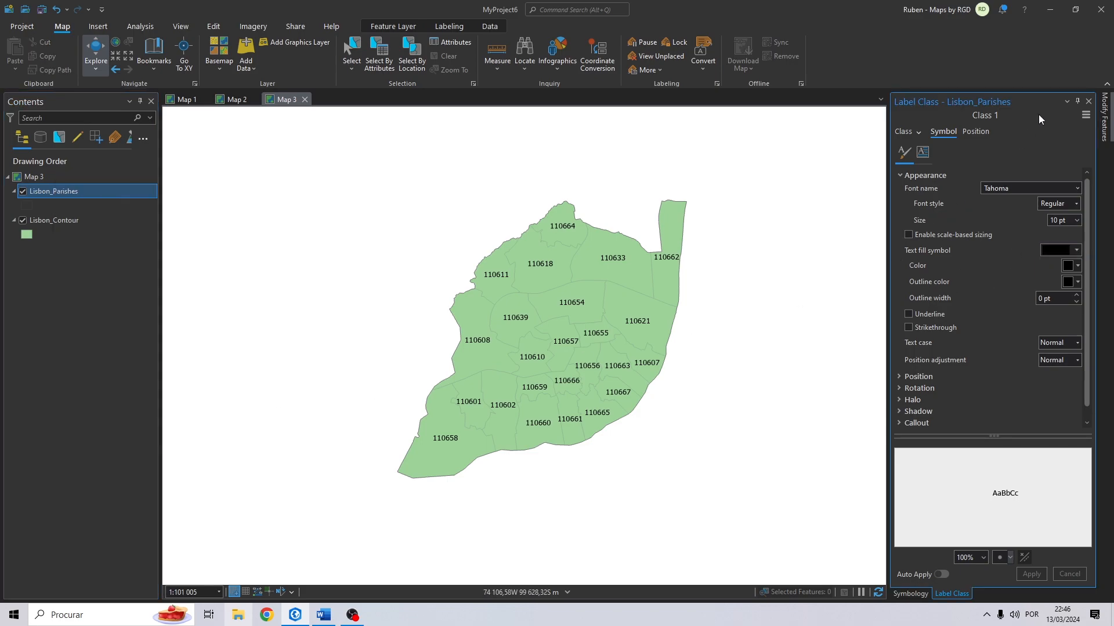
pyautogui.click(1088, 101)
pyautogui.click(1088, 102)
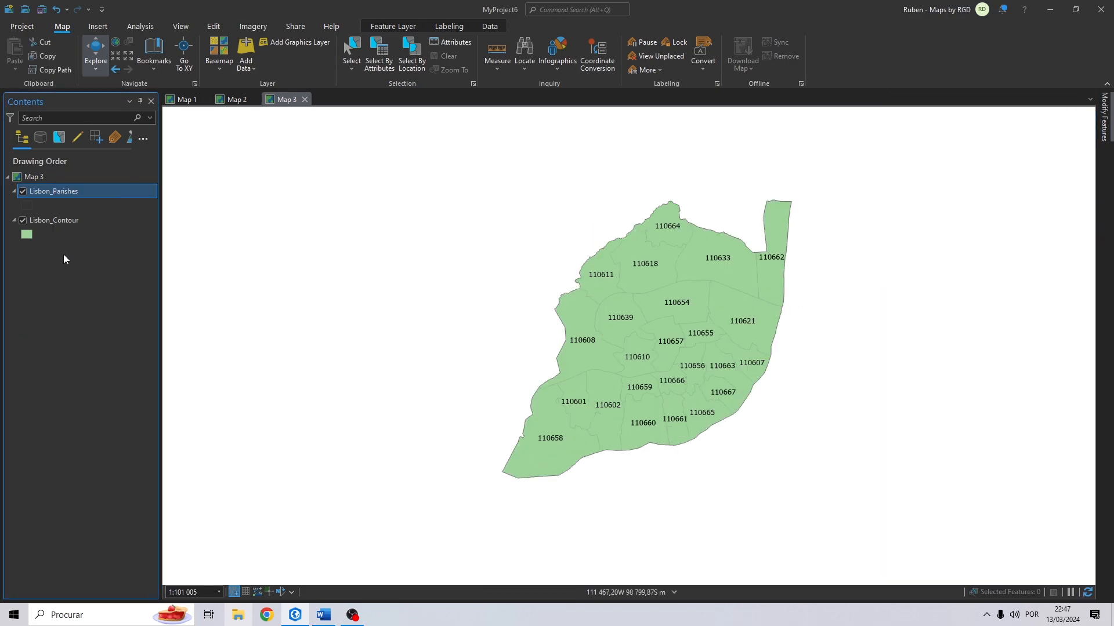
# Replace the label expression of the Lisbon_Parishes layer with $feature.Freguesia and apply it.
pyautogui.rightClick(64, 193)
pyautogui.click(99, 432)
pyautogui.click(968, 355)
pyautogui.hotkey('ctrl', 'a')
pyautogui.press('BackSpace')
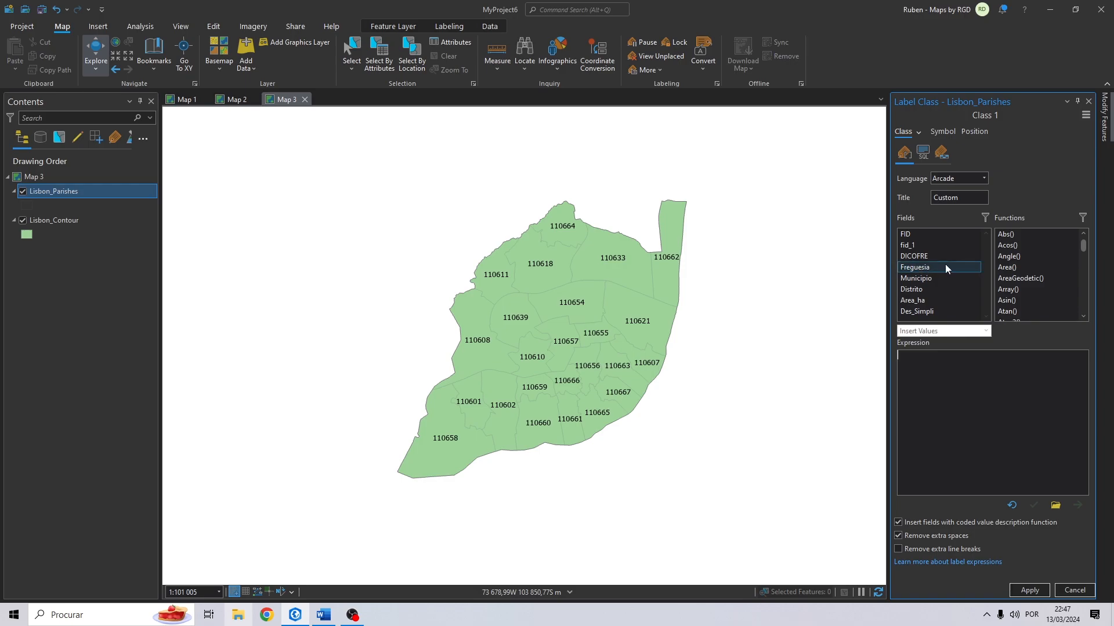
pyautogui.doubleClick(927, 266)
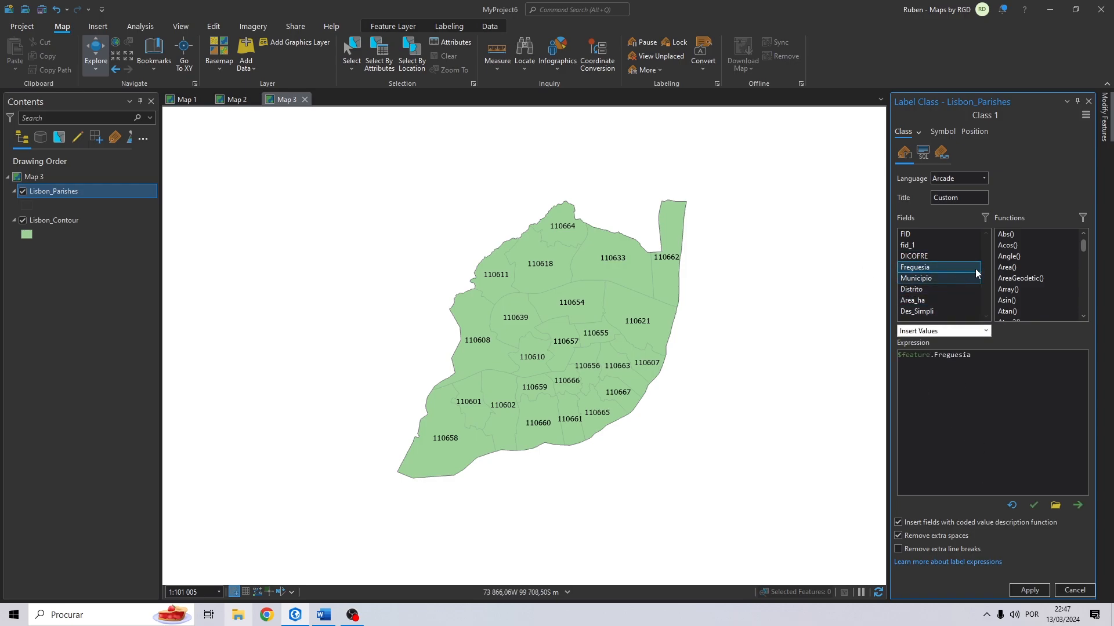
pyautogui.click(1029, 590)
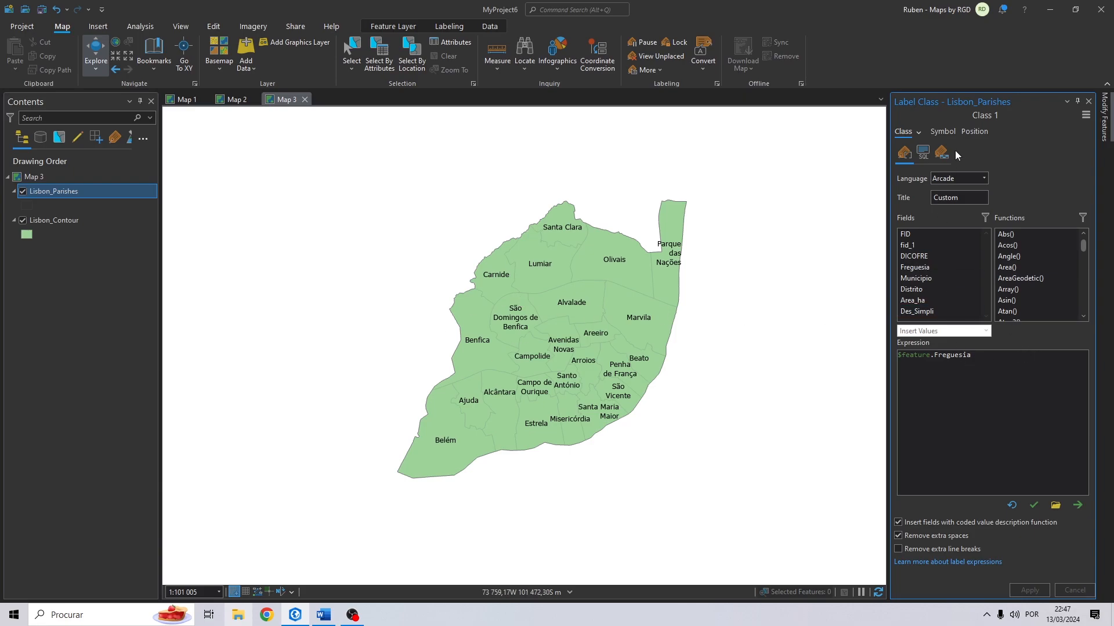
# Format the Lisbon_Parishes labels in Berlin Sans FB, 6 pt, dark gray, and apply the changes.
pyautogui.click(942, 131)
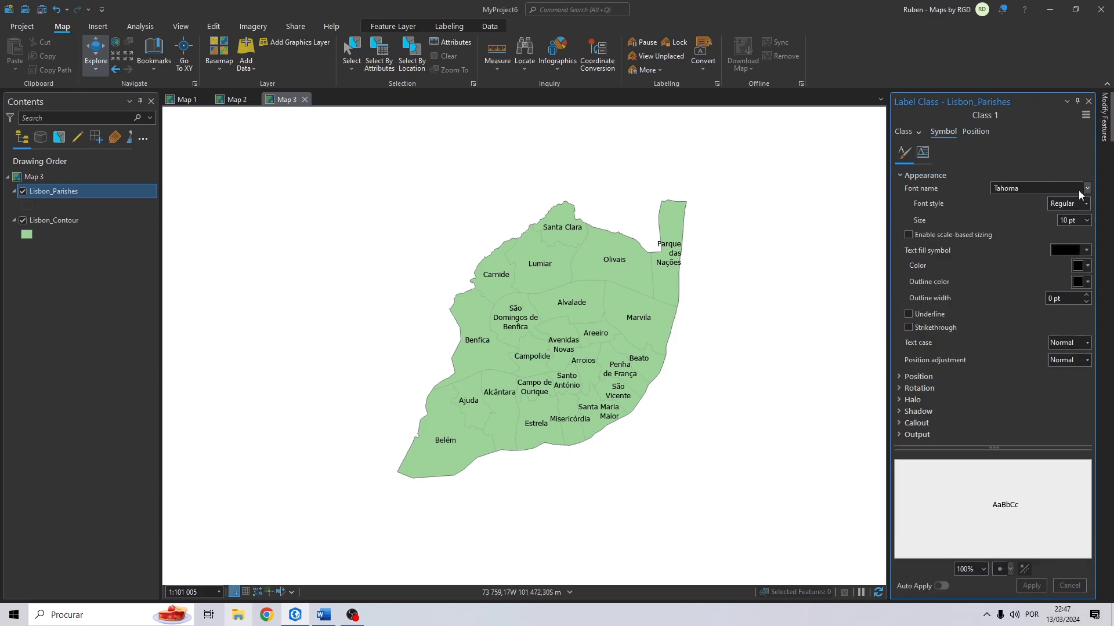
pyautogui.click(1085, 188)
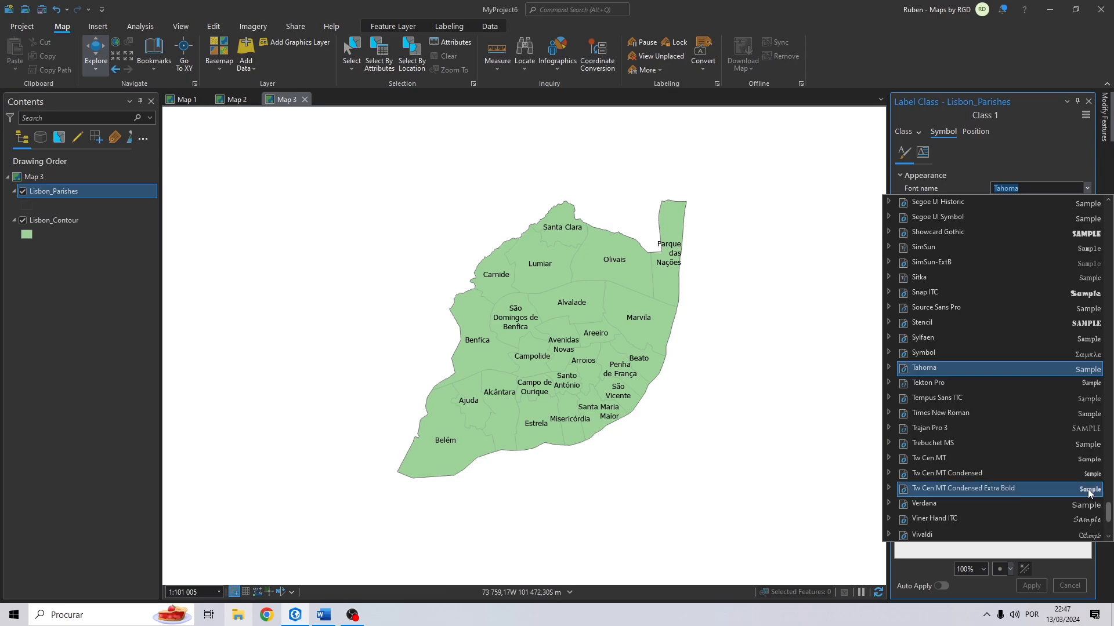
pyautogui.moveTo(1109, 518); pyautogui.dragTo(1108, 204)
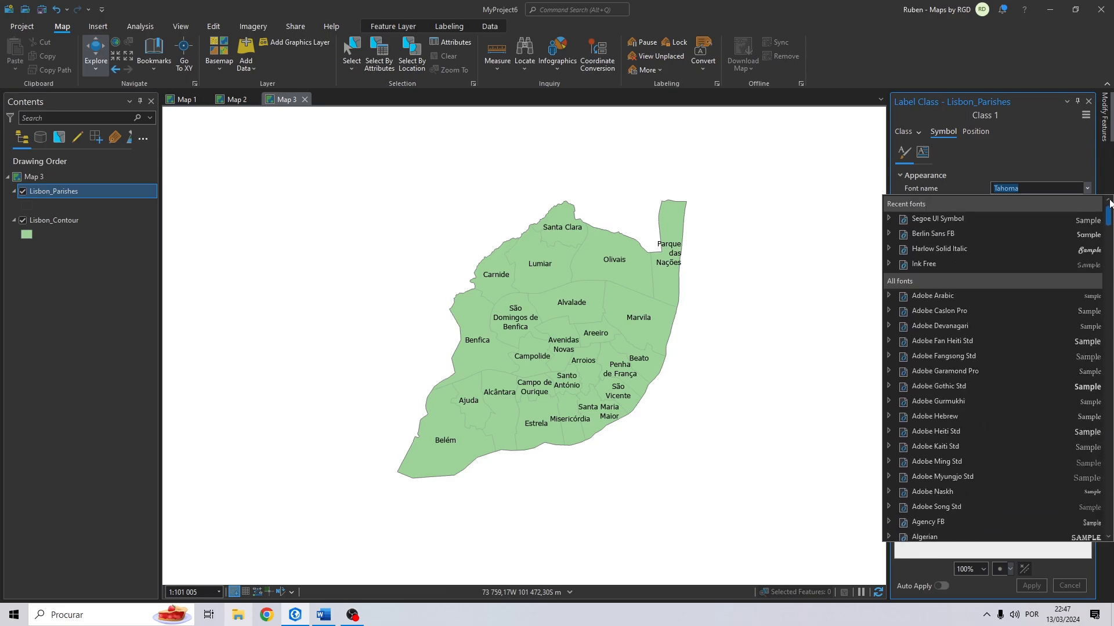
pyautogui.click(936, 230)
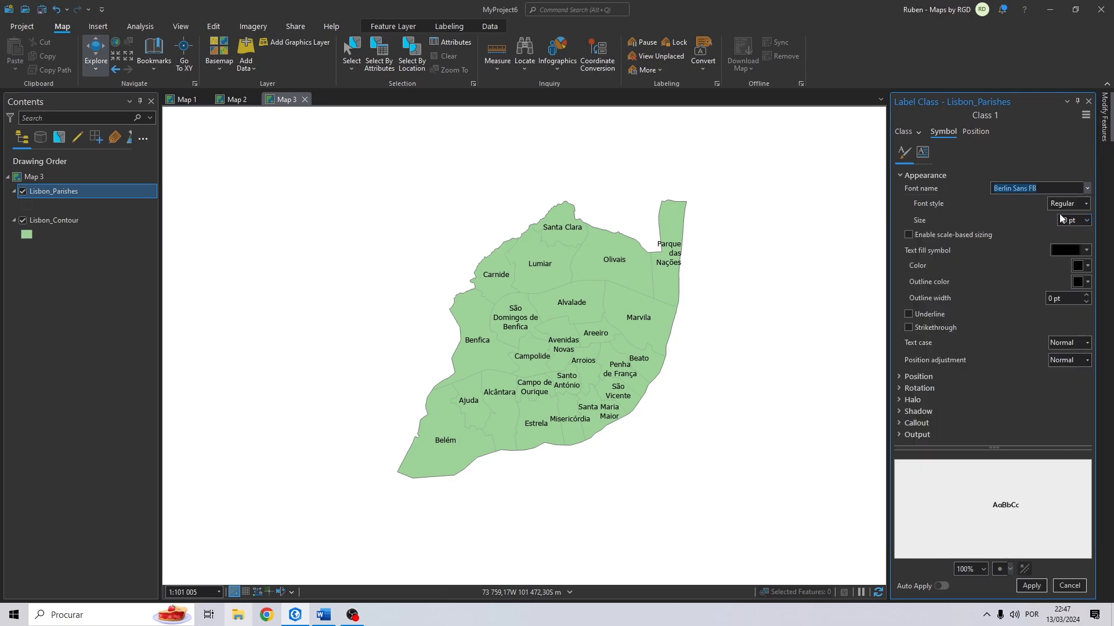
pyautogui.click(1079, 266)
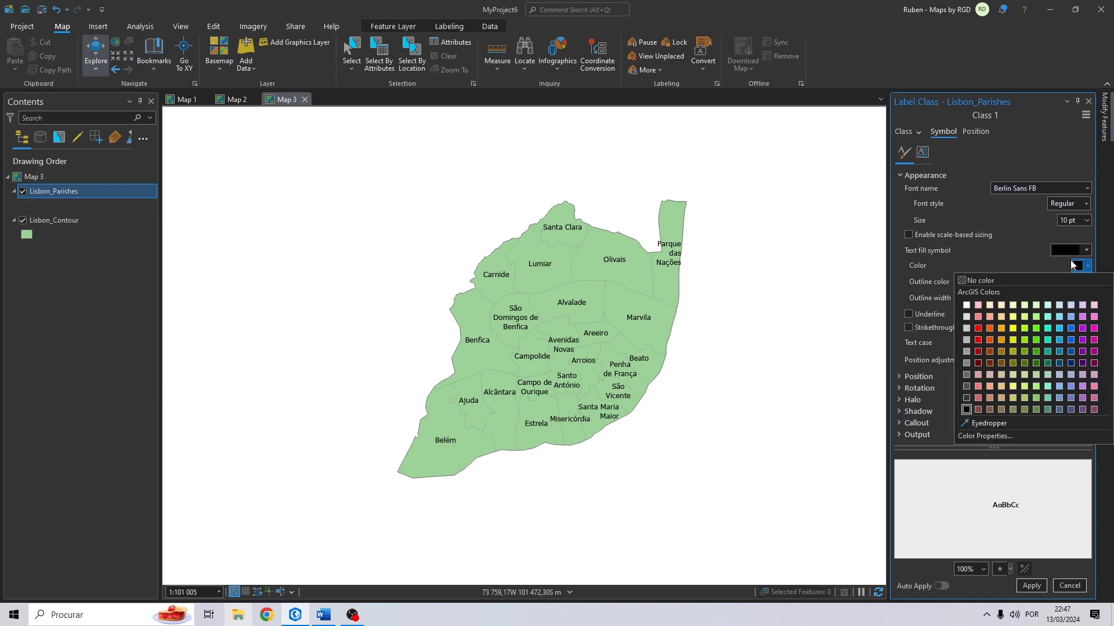
pyautogui.click(967, 399)
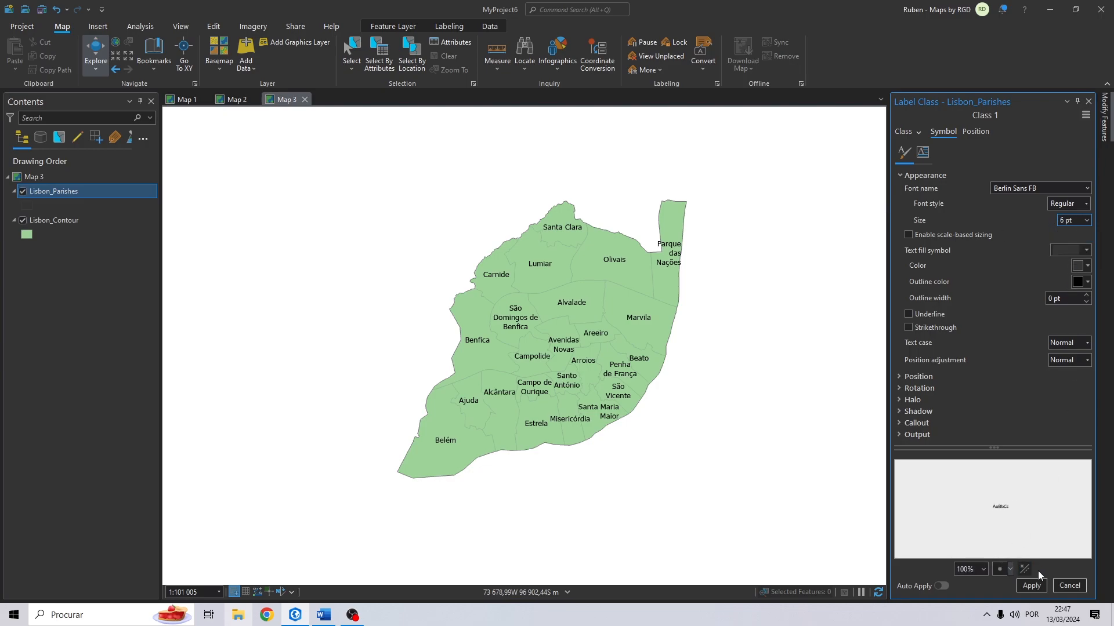
pyautogui.click(1028, 586)
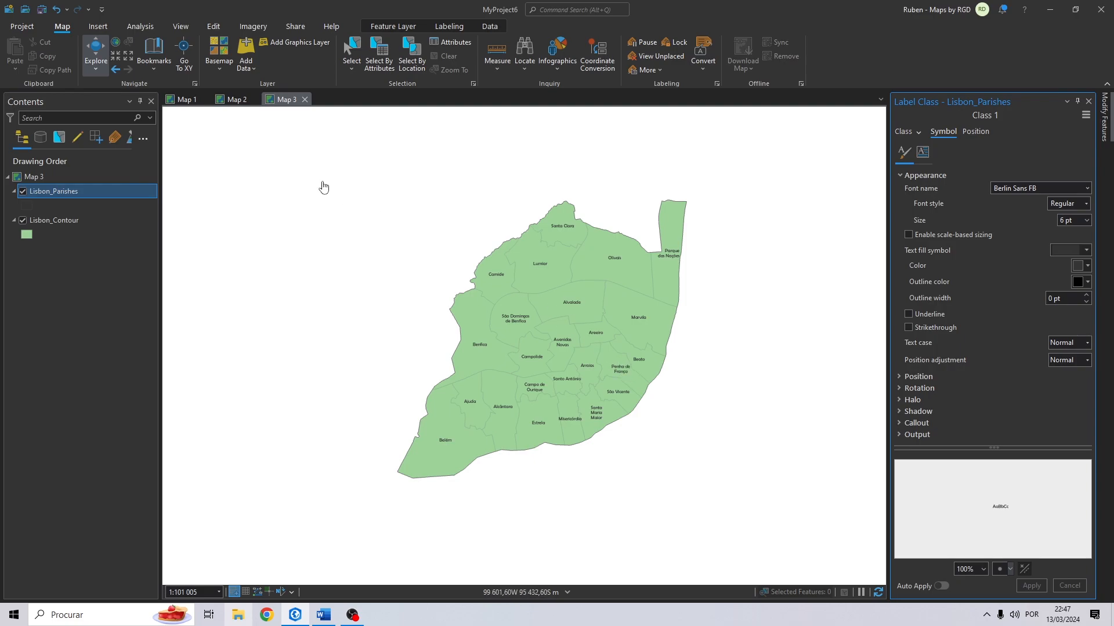
# Review the three maps and create a new ISO A4 landscape layout.
pyautogui.click(181, 102)
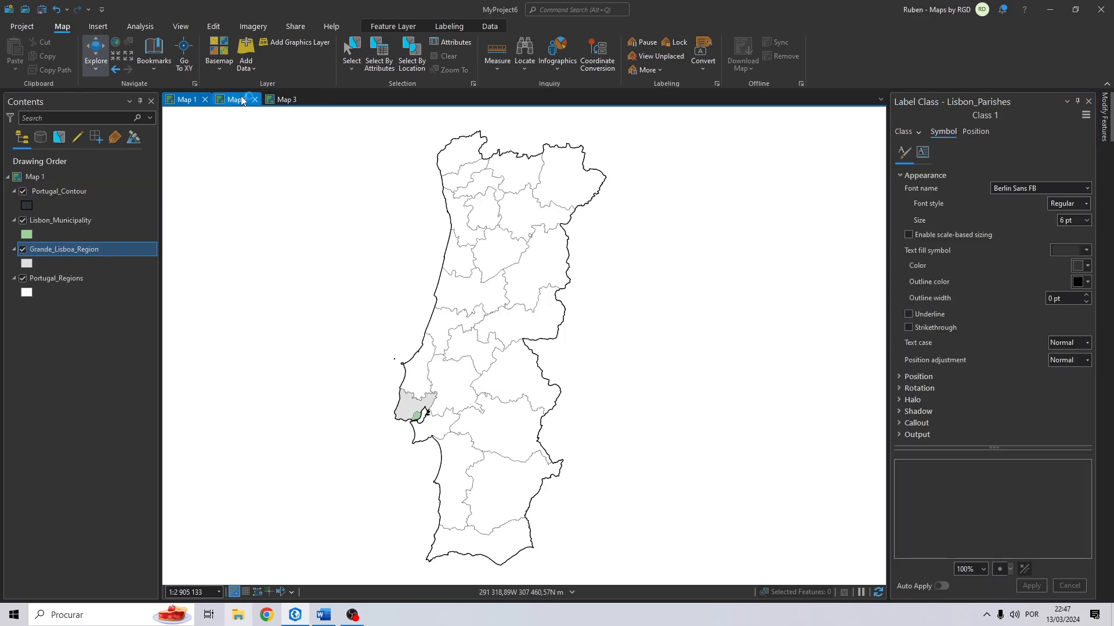
pyautogui.click(235, 100)
pyautogui.click(287, 100)
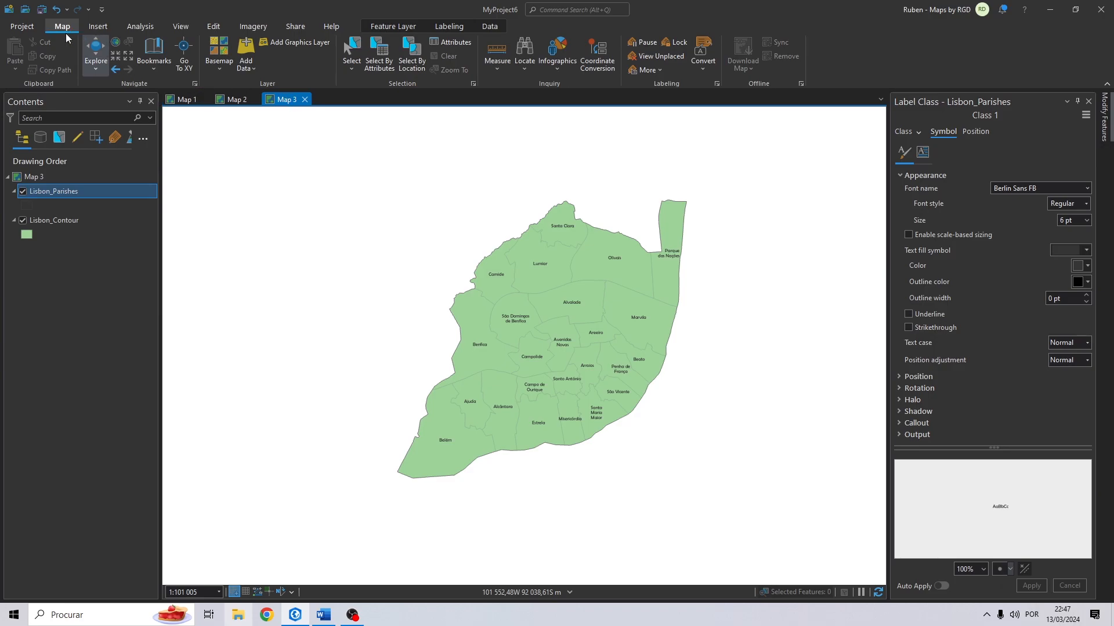
pyautogui.click(102, 27)
pyautogui.click(47, 69)
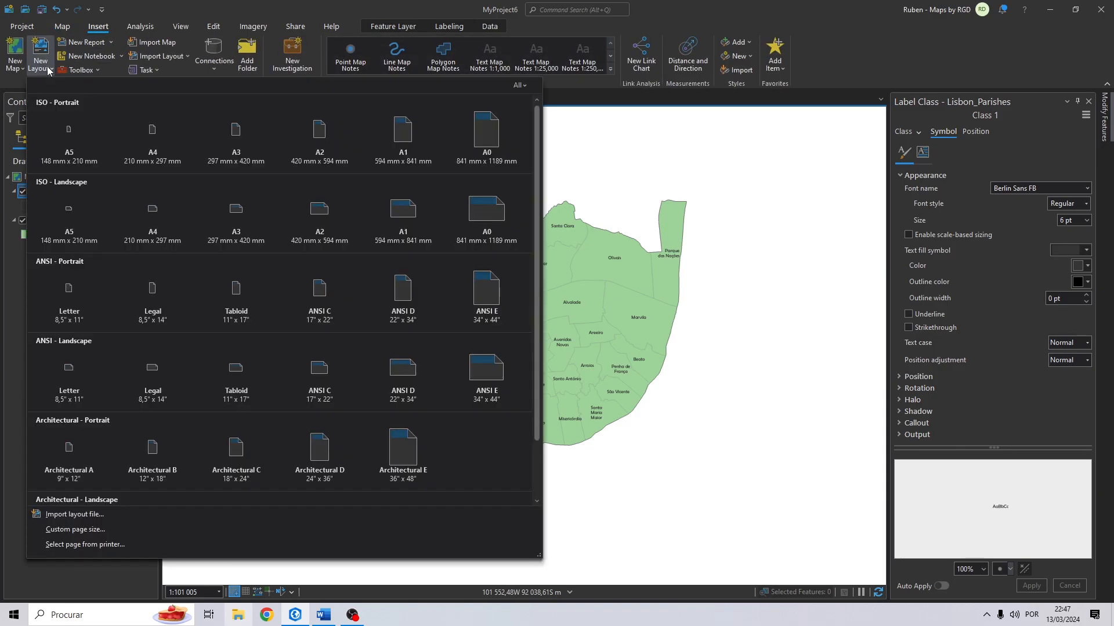
pyautogui.click(142, 231)
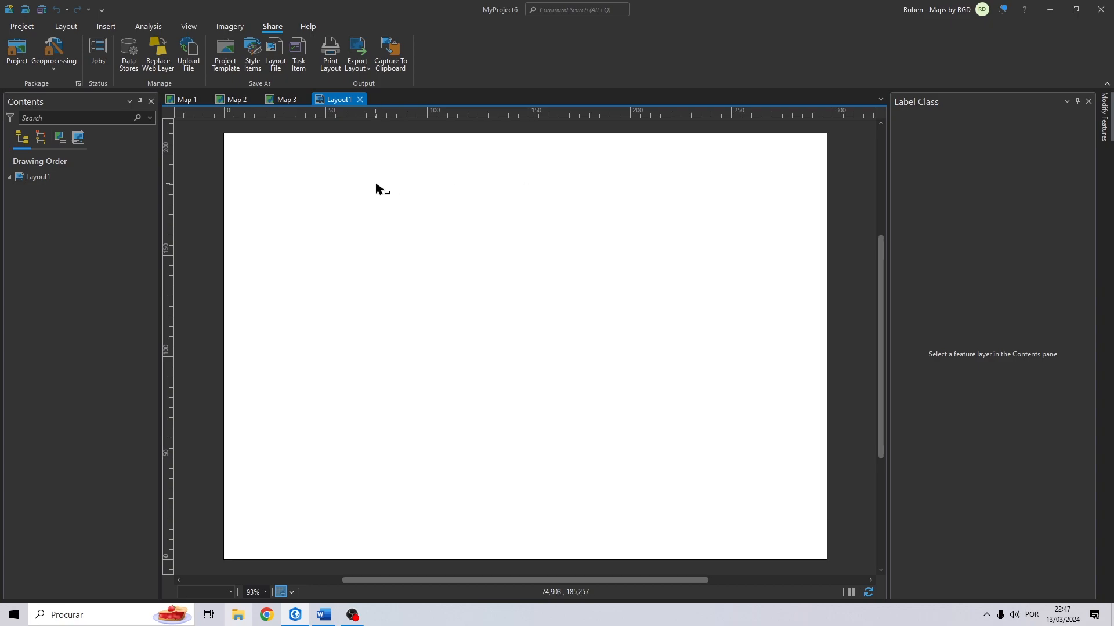
# Insert a Map 1 frame at its current map extent and stretch it to the full page height over the page's left half.
pyautogui.click(79, 26)
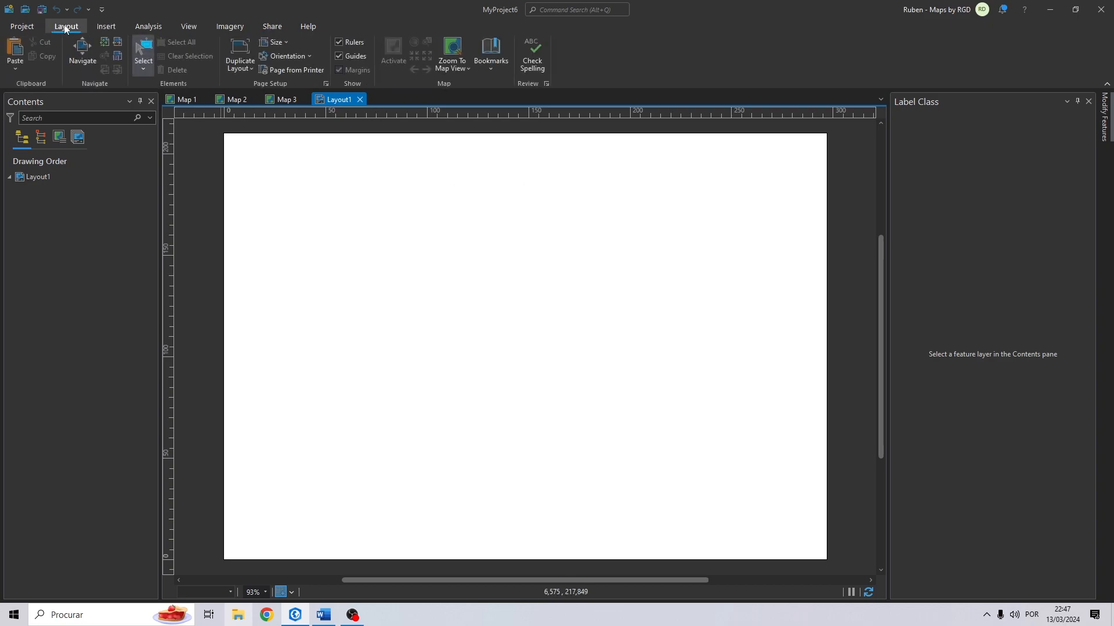
pyautogui.click(112, 23)
pyautogui.click(79, 29)
pyautogui.click(119, 28)
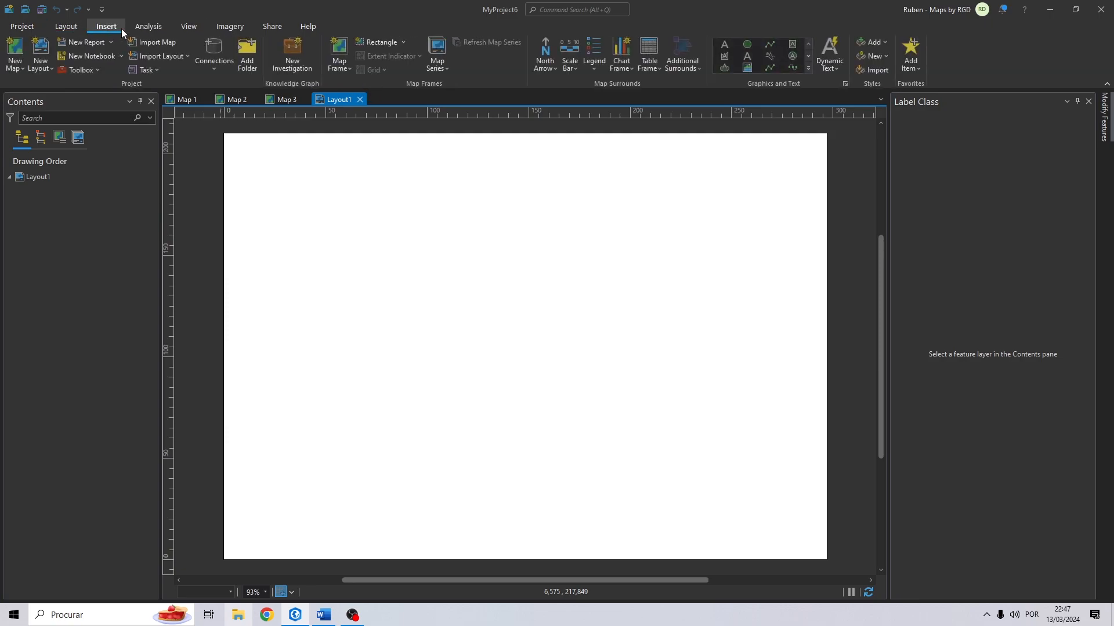
pyautogui.click(339, 68)
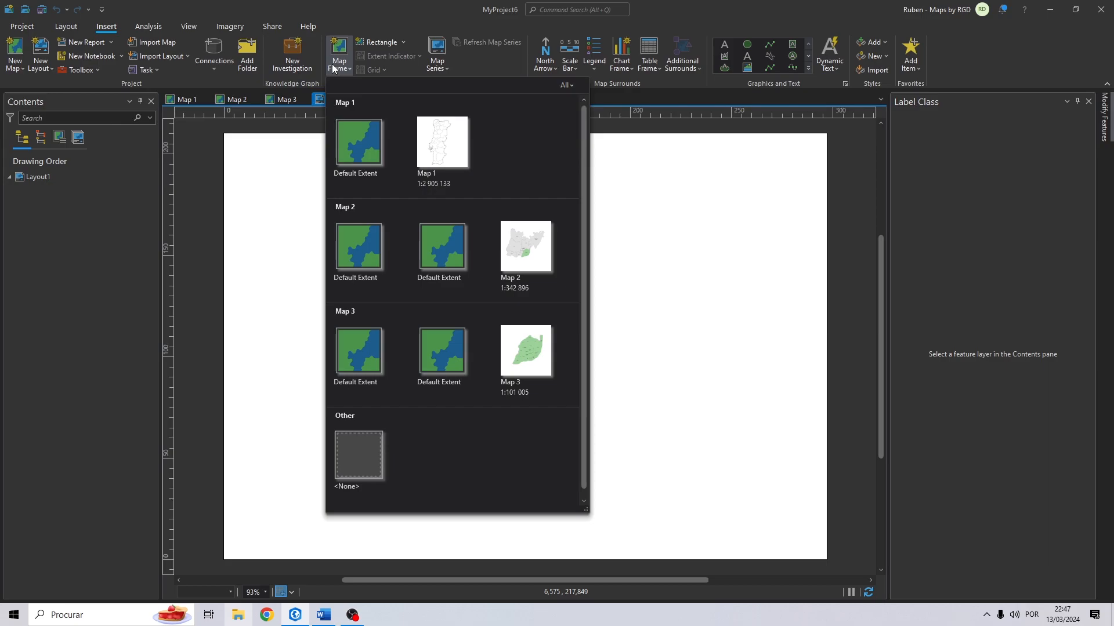
pyautogui.click(425, 153)
pyautogui.click(287, 229)
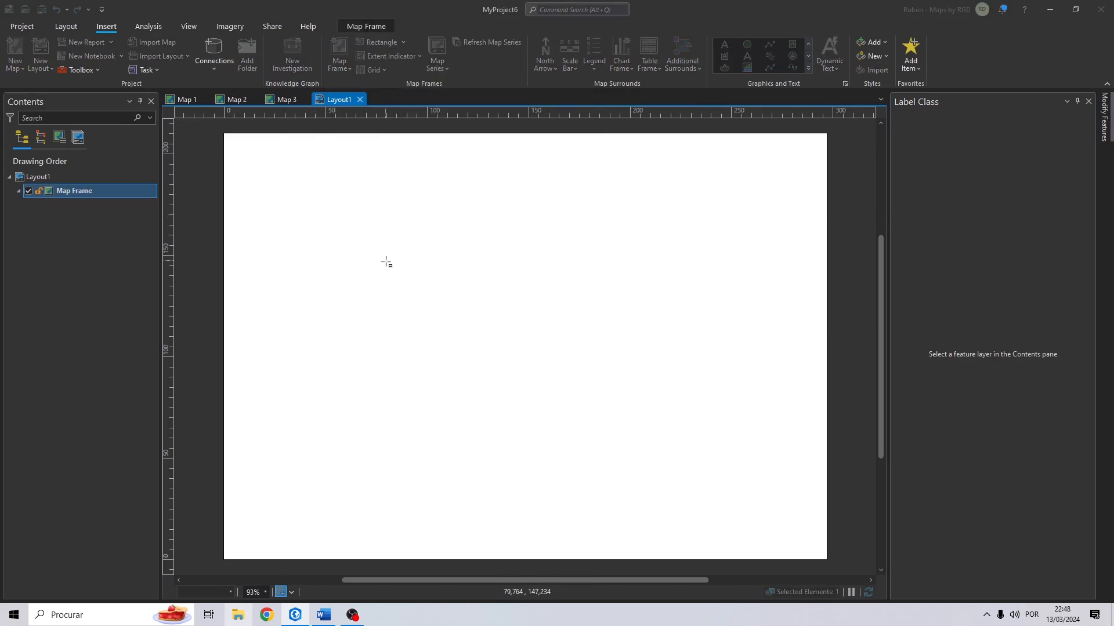
pyautogui.moveTo(368, 166)
pyautogui.mouseDown()
pyautogui.moveTo(330, 423)
pyautogui.moveTo(328, 404)
pyautogui.moveTo(316, 445)
pyautogui.mouseUp()
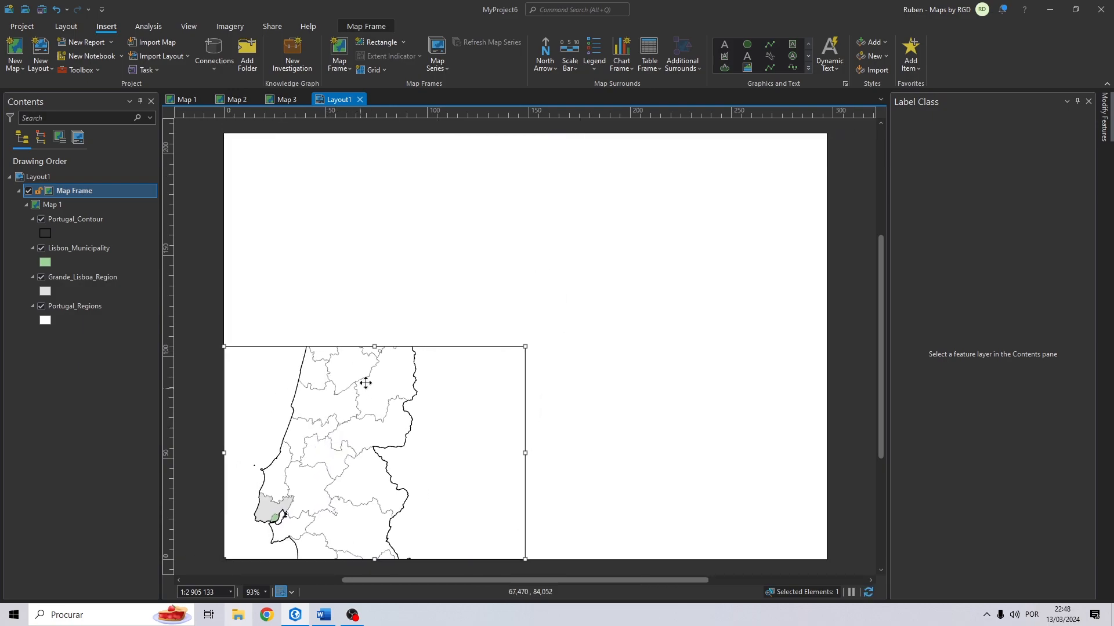
pyautogui.moveTo(377, 346); pyautogui.dragTo(371, 134)
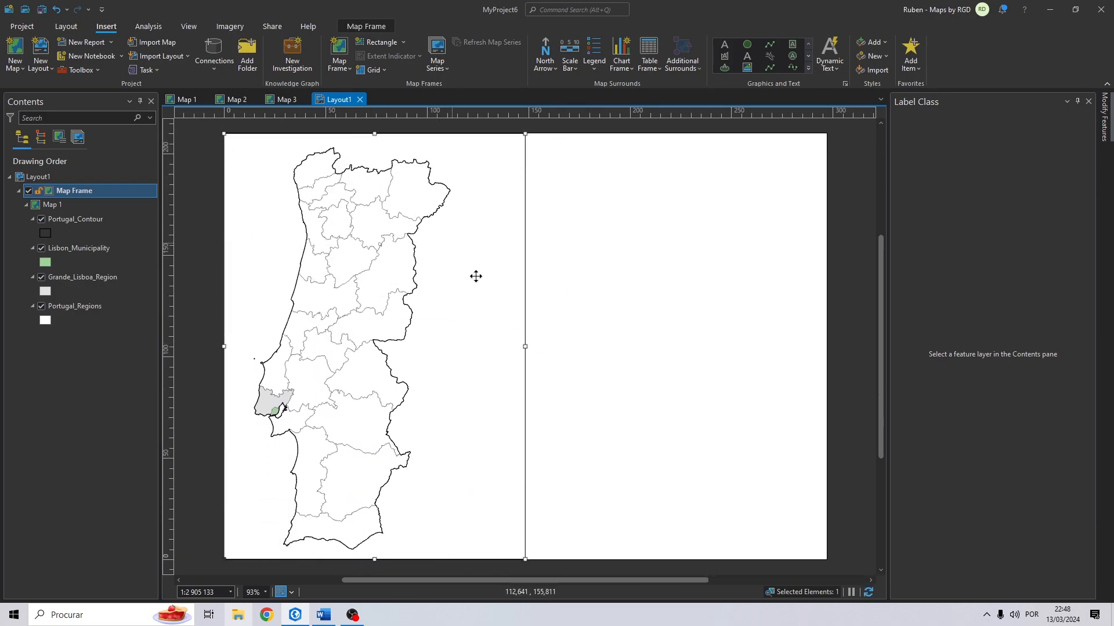
# Activate the Portugal map frame, zoom its map out to about 1:3,213,925, center Portugal in the frame, and close the activation.
pyautogui.click(65, 27)
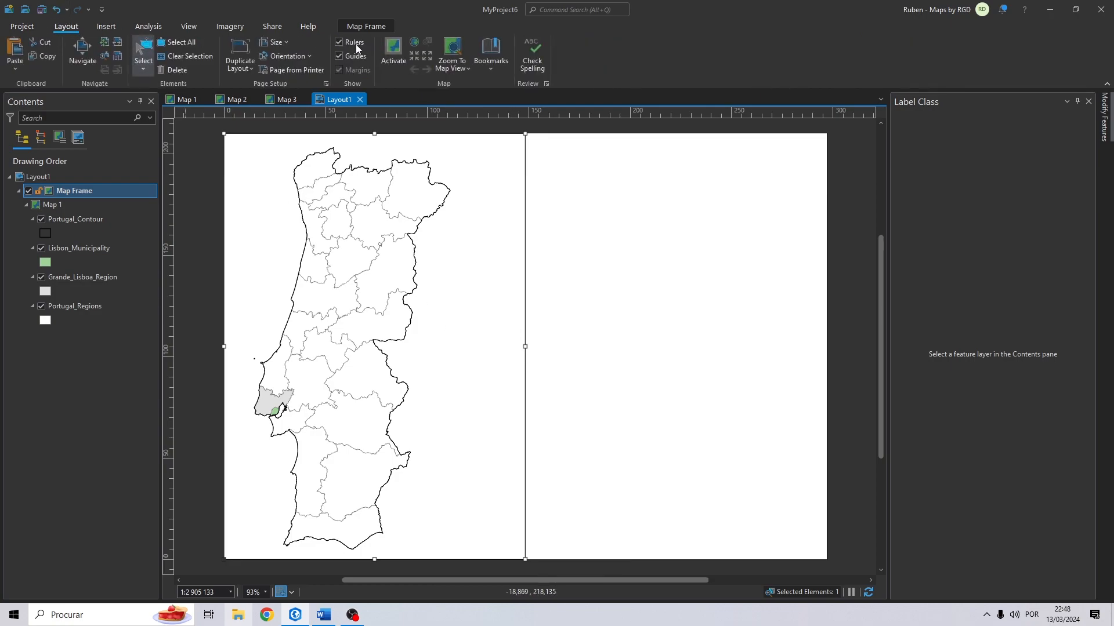
pyautogui.click(399, 54)
pyautogui.moveTo(390, 307); pyautogui.dragTo(406, 311)
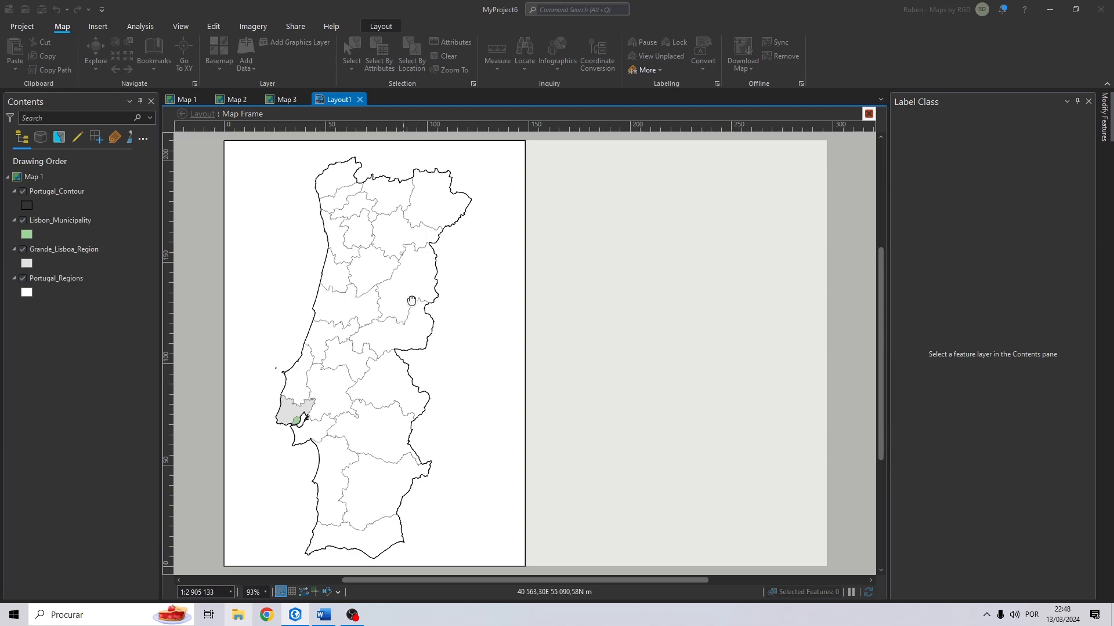
pyautogui.scroll(-3, 385, 325)
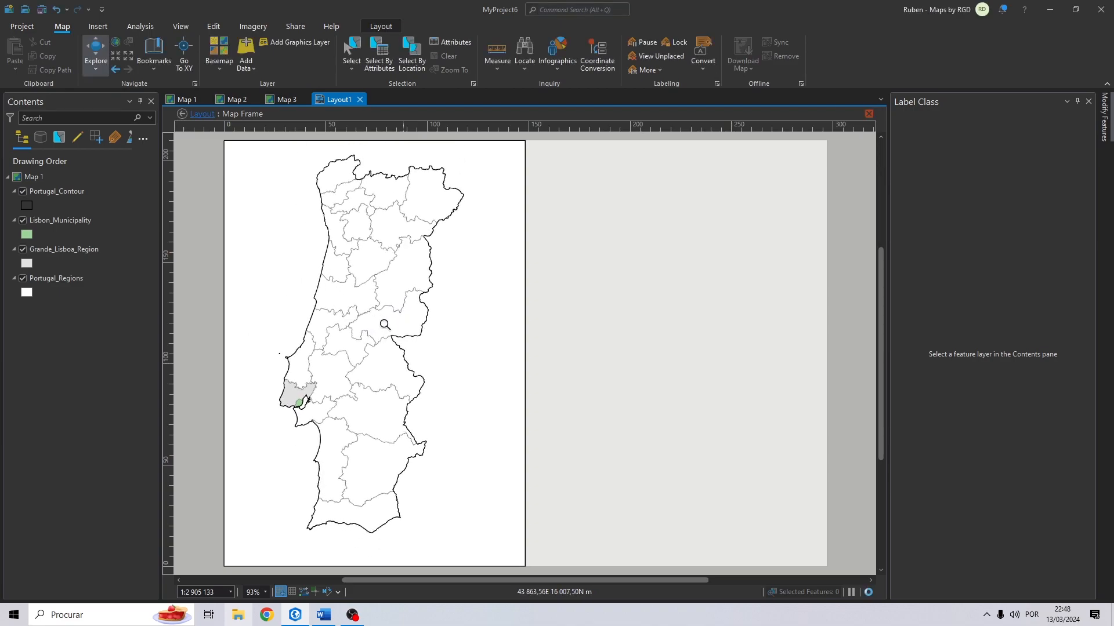
pyautogui.moveTo(389, 318); pyautogui.dragTo(386, 341)
pyautogui.scroll(-1, 393, 338)
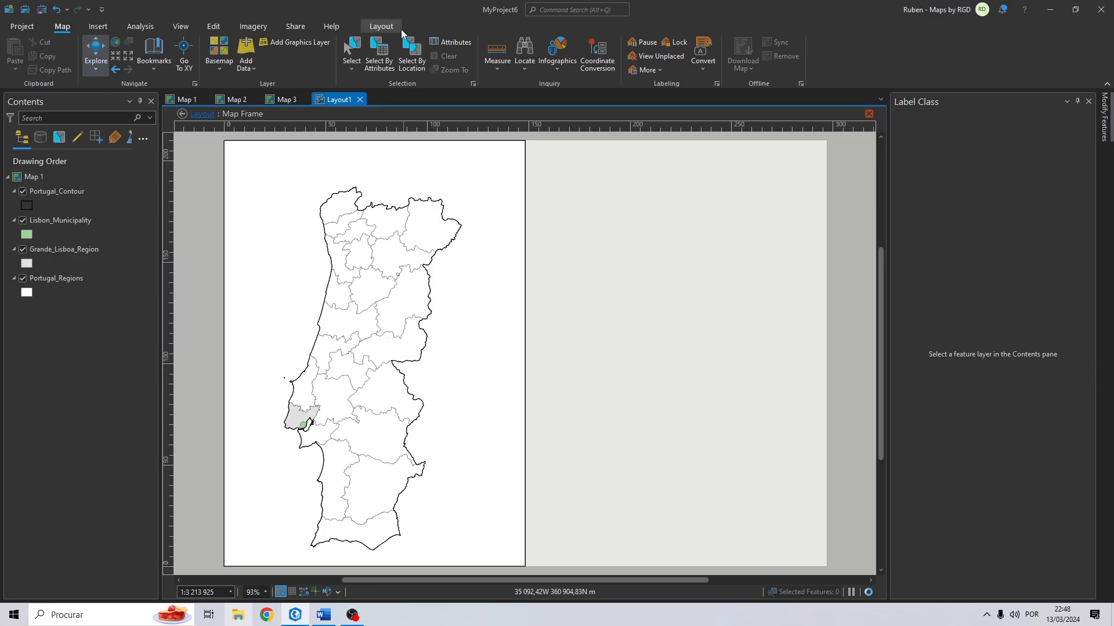
pyautogui.click(401, 28)
pyautogui.click(98, 58)
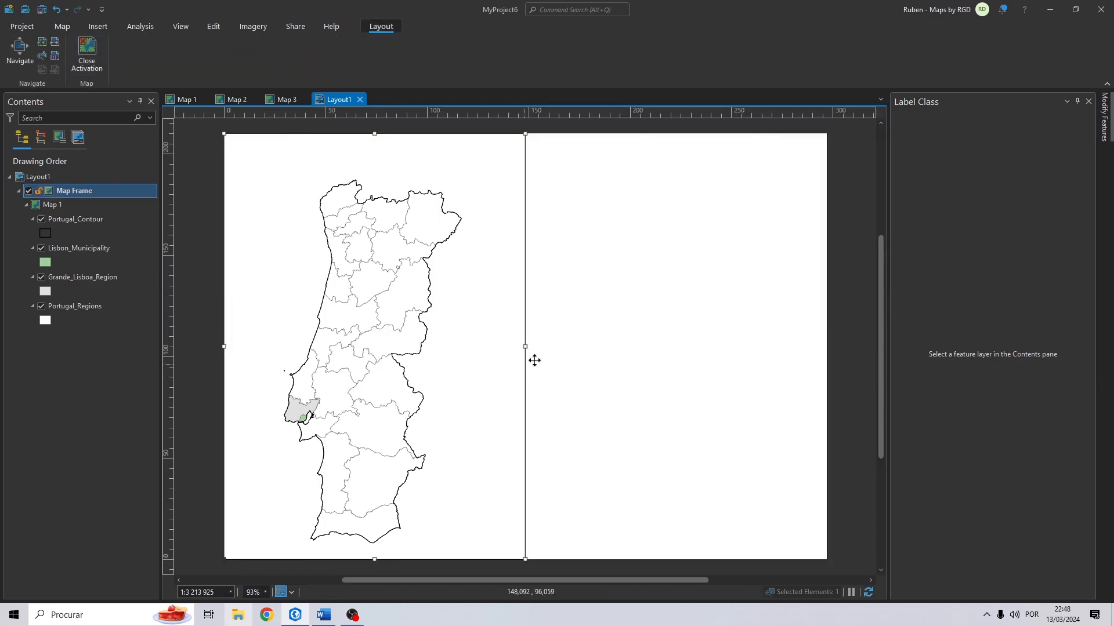
# Narrow the Portugal map frame from its right side to about 109 mm wide and set its border to No color.
pyautogui.moveTo(525, 346); pyautogui.dragTo(445, 346)
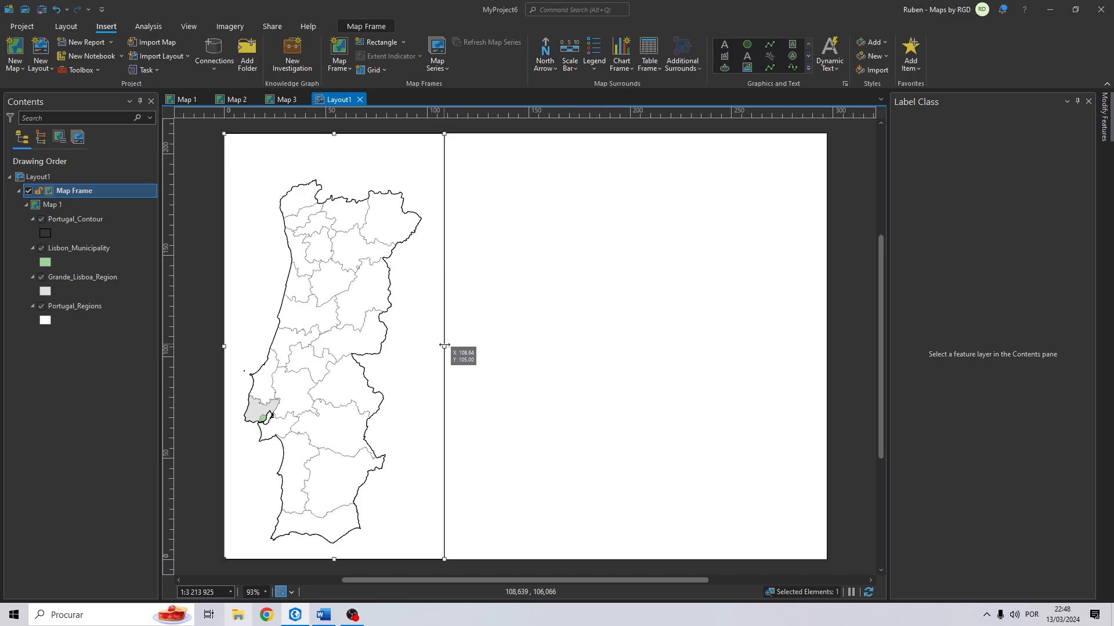
pyautogui.click(522, 323)
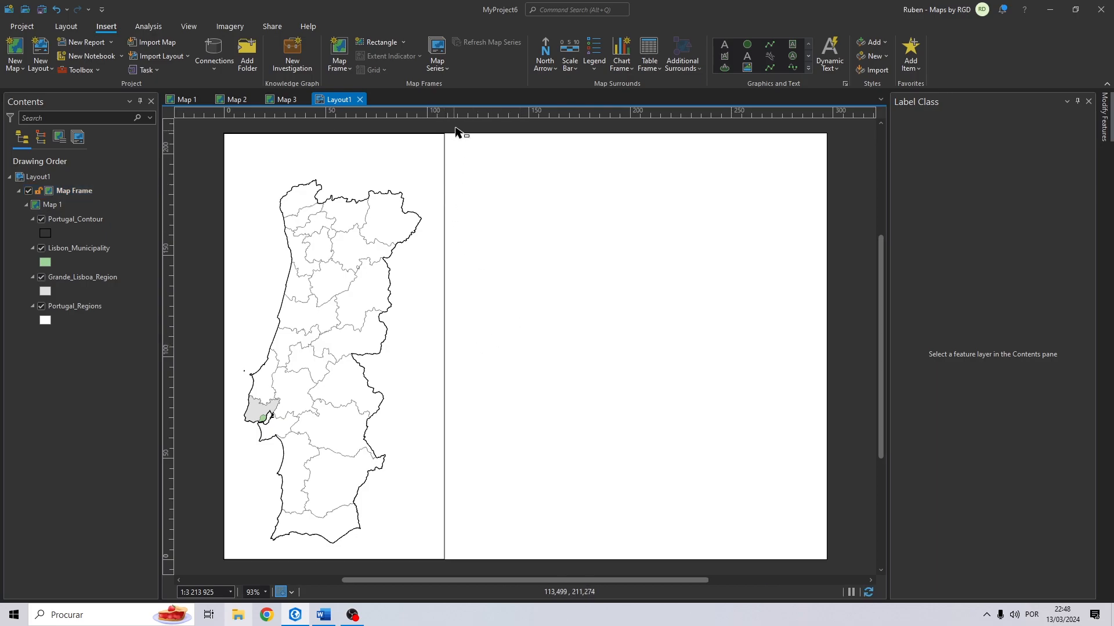
pyautogui.rightClick(426, 144)
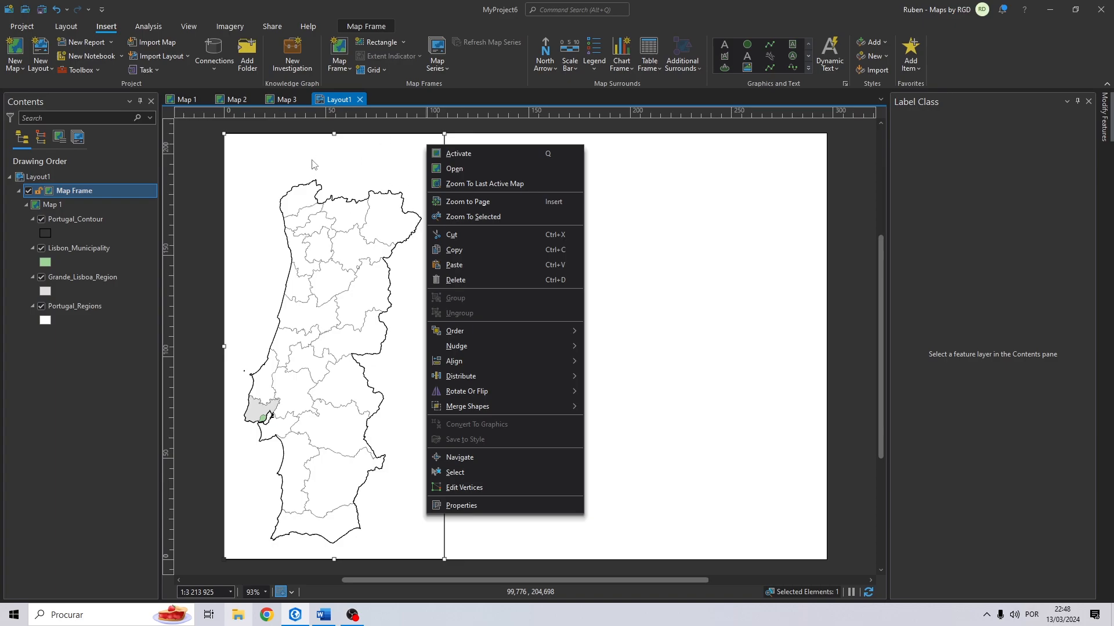
pyautogui.click(475, 505)
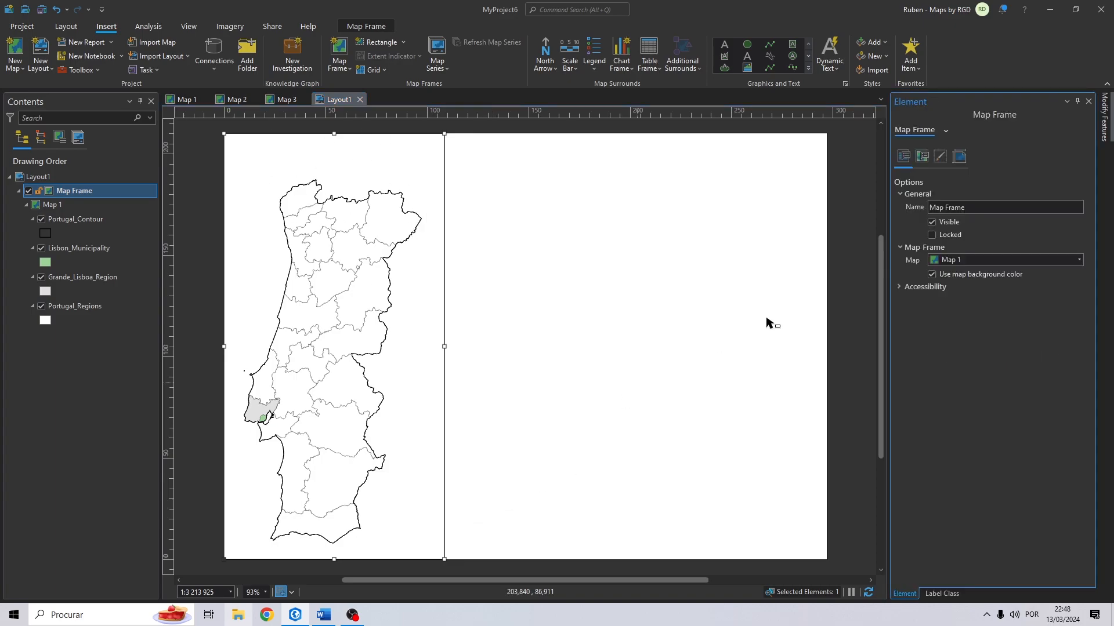
pyautogui.click(941, 157)
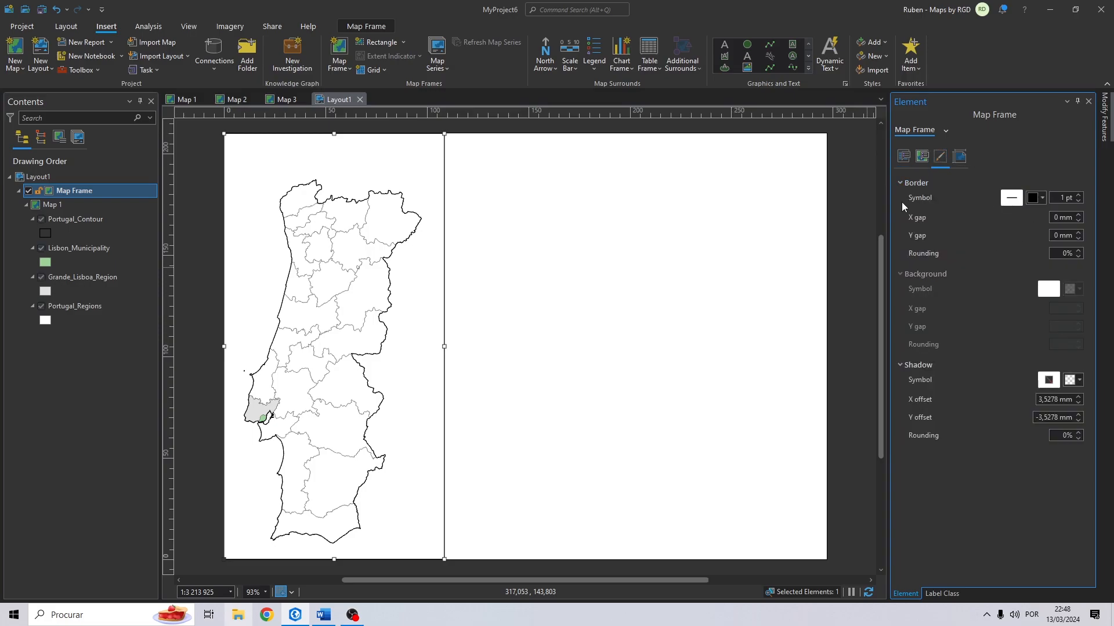
pyautogui.click(1041, 198)
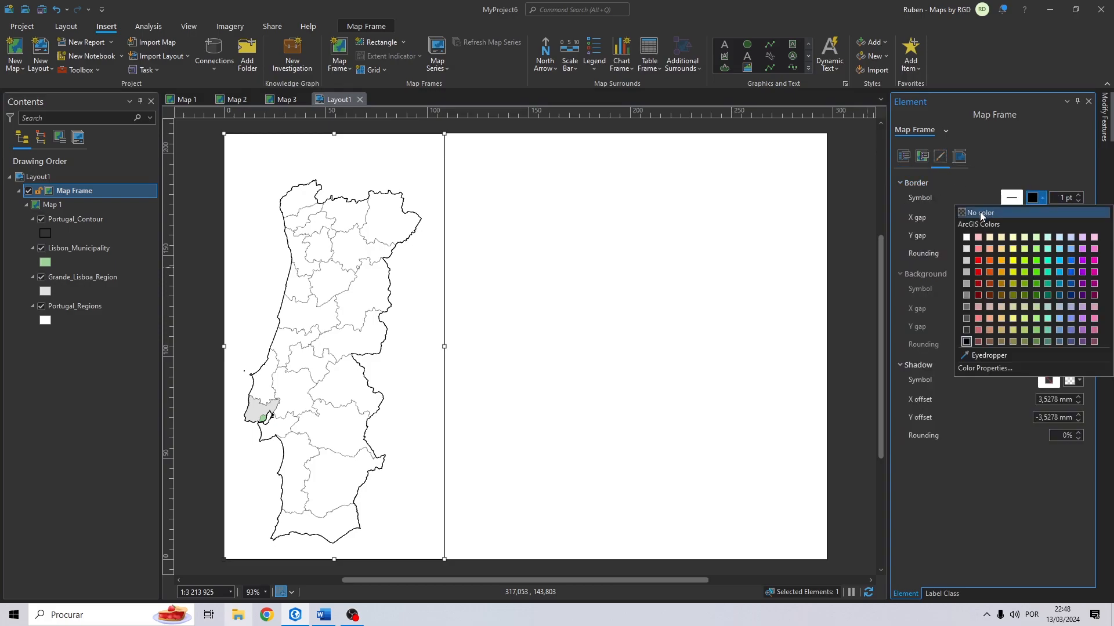
pyautogui.click(980, 214)
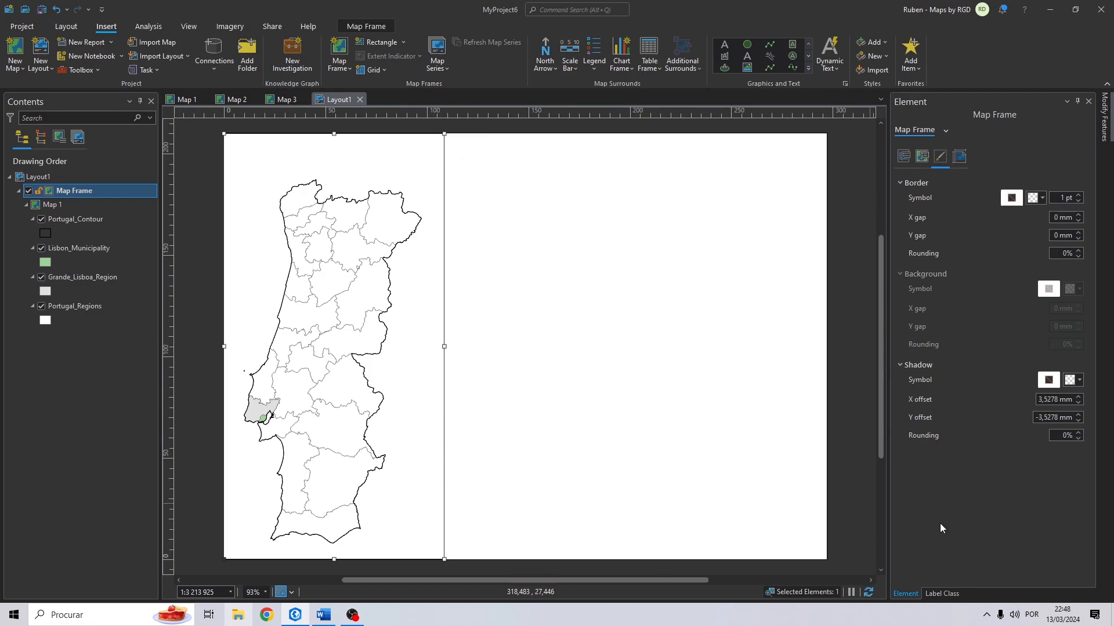
pyautogui.click(822, 348)
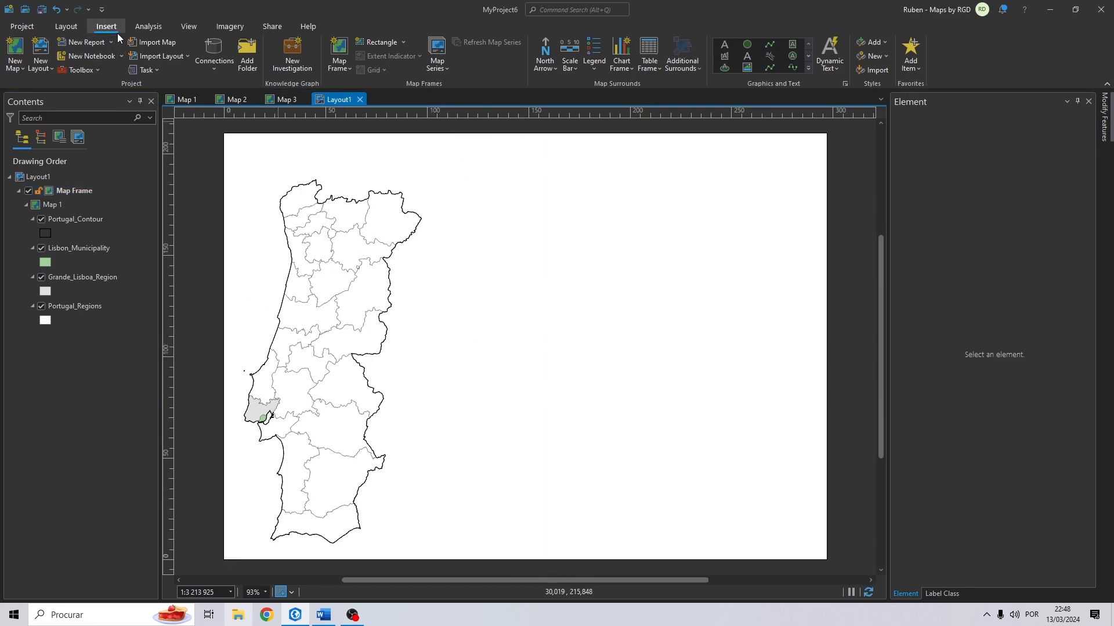
# Insert a Map 2 frame at its current map extent in the page's lower right quarter and delete the duplicate frame at the upper right.
pyautogui.click(43, 69)
pyautogui.click(46, 68)
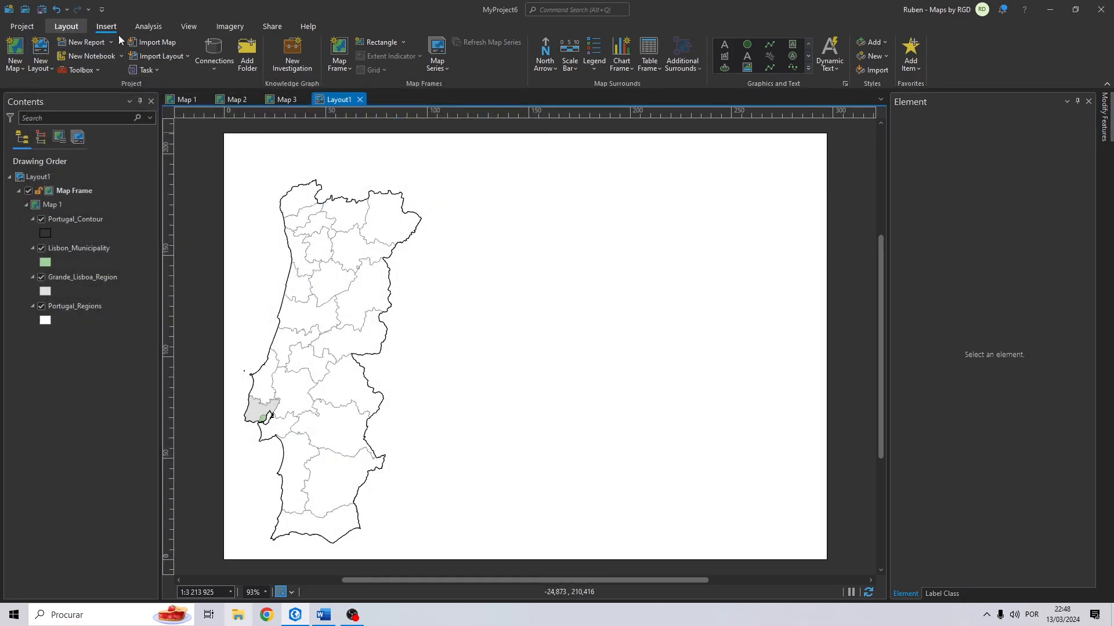
pyautogui.click(66, 26)
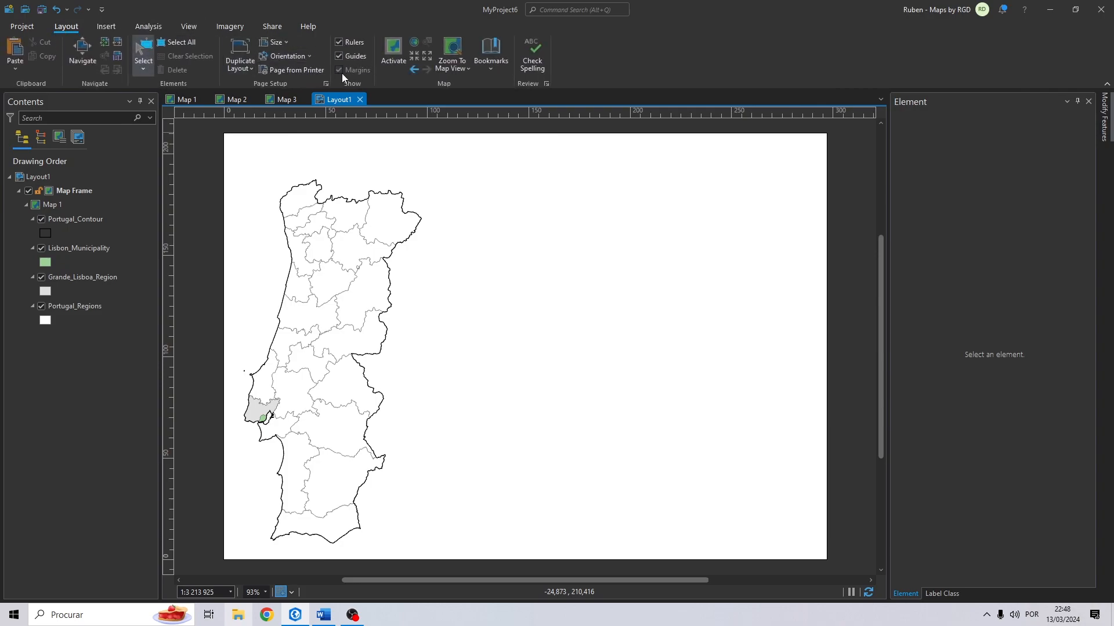
pyautogui.click(113, 27)
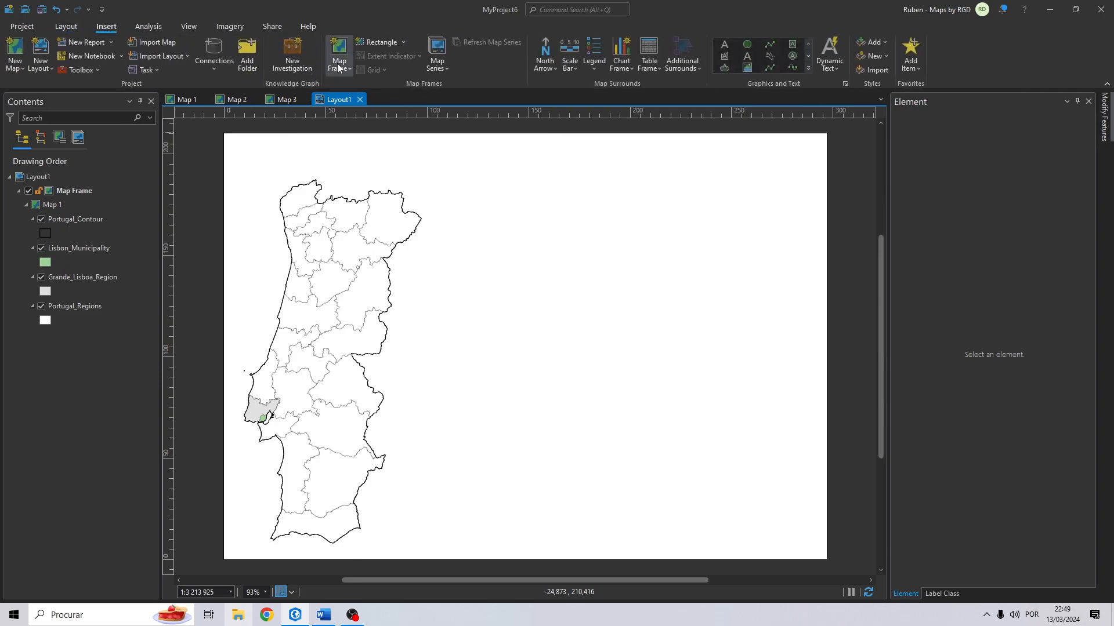
pyautogui.click(339, 63)
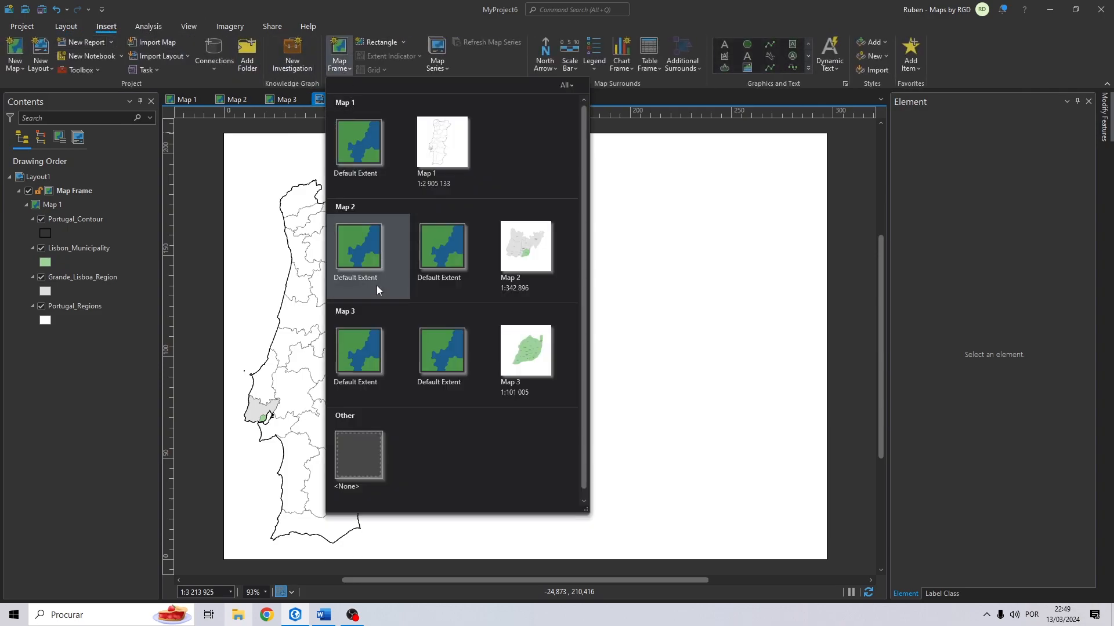
pyautogui.click(540, 254)
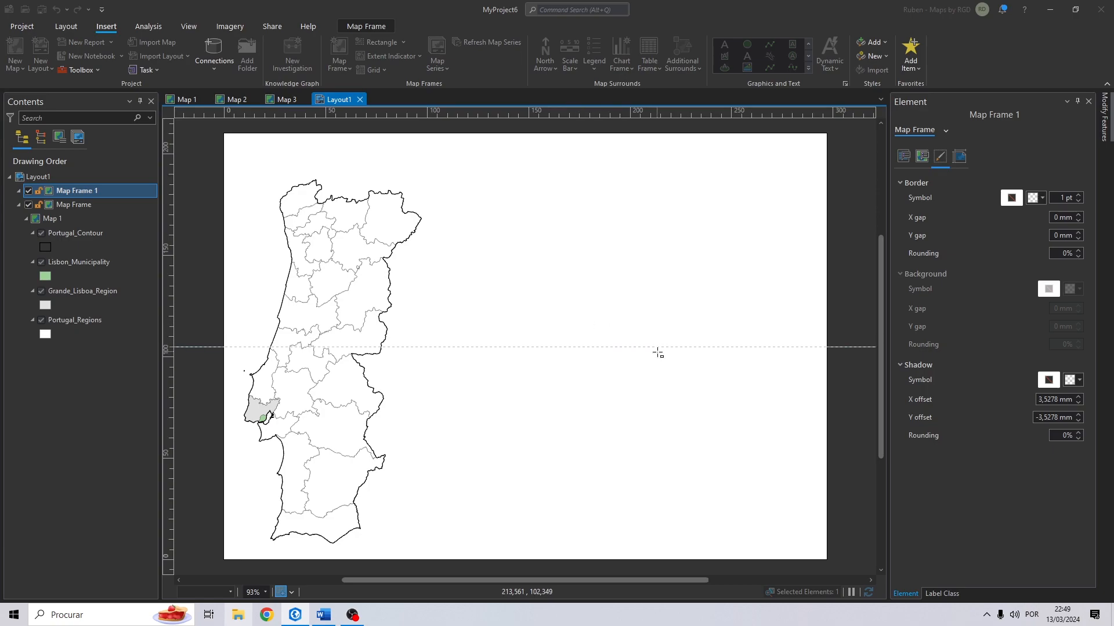
pyautogui.moveTo(654, 234); pyautogui.dragTo(612, 437)
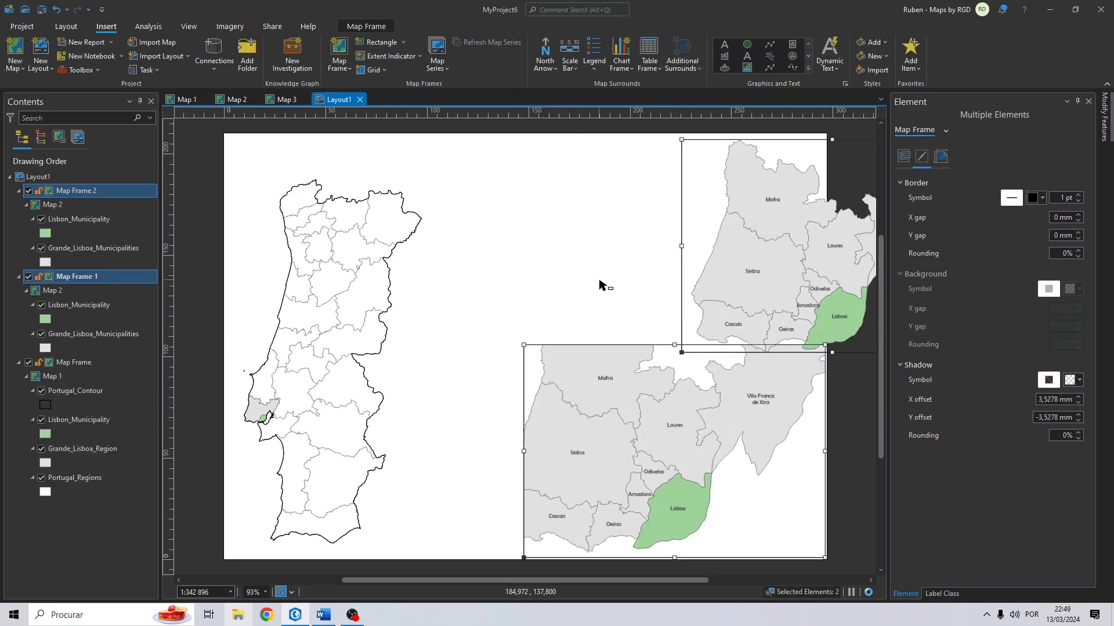
pyautogui.click(514, 254)
pyautogui.click(751, 273)
pyautogui.press('Delete')
# Extend the Map 2 frame's left edge to meet the right edge of the Portugal map frame.
pyautogui.click(640, 387)
pyautogui.moveTo(640, 387)
pyautogui.mouseDown()
pyautogui.moveTo(626, 377)
pyautogui.moveTo(642, 388)
pyautogui.mouseUp()
pyautogui.moveTo(525, 453); pyautogui.dragTo(446, 453)
pyautogui.scroll(2, 614, 348)
pyautogui.scroll(-4, 597, 343)
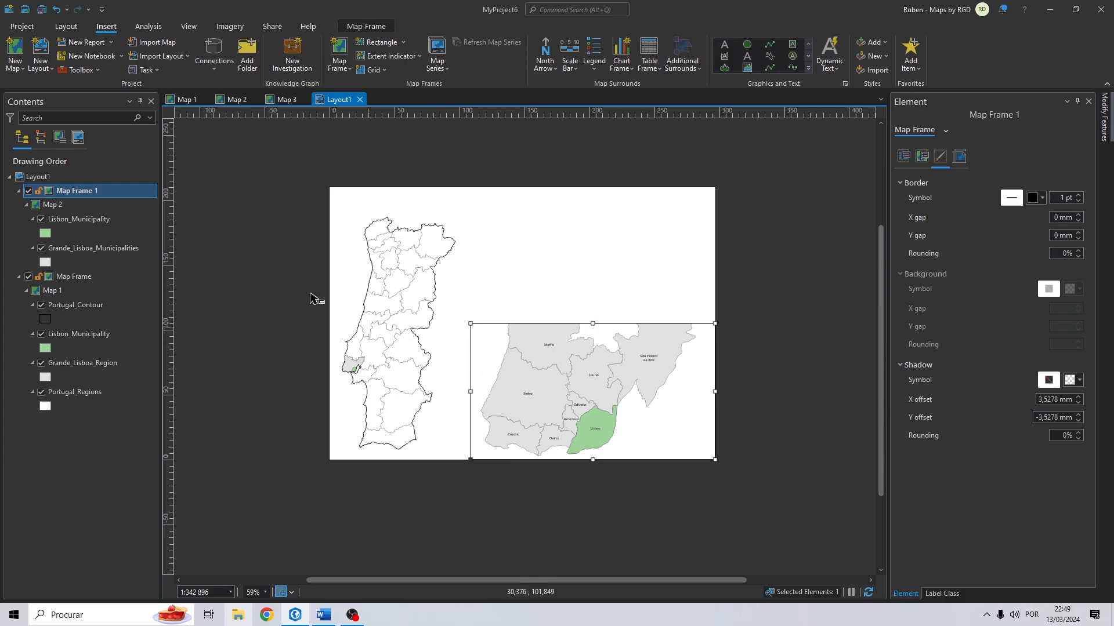
# Activate the Map 2 frame, zoom out to about 1:454,985 so all Grande Lisboa municipalities fit centered, and close the activation.
pyautogui.click(66, 26)
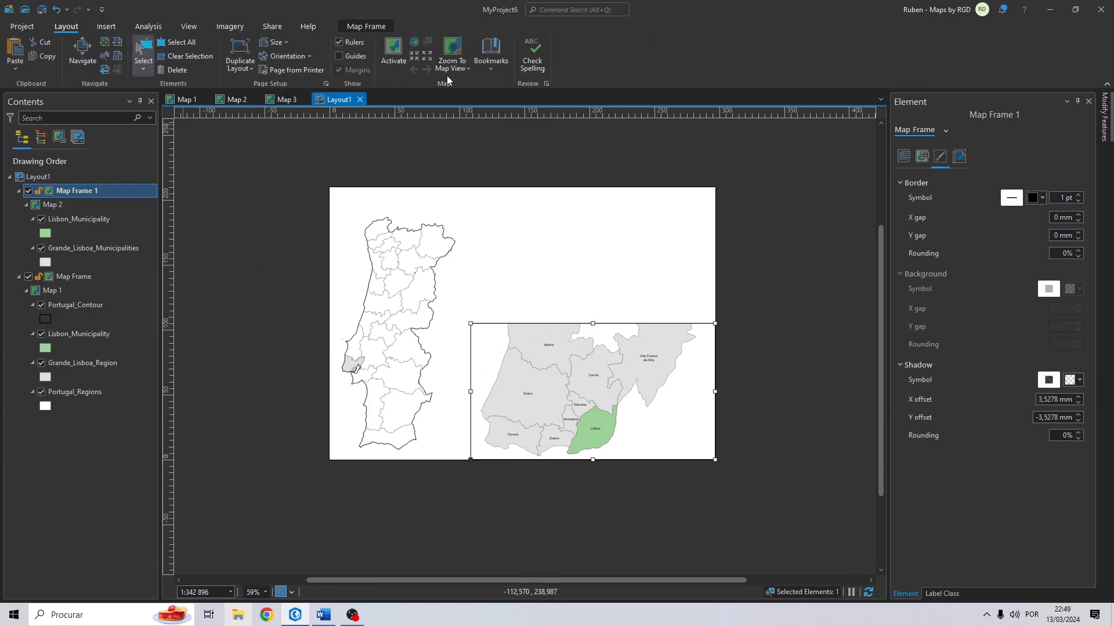
pyautogui.click(398, 53)
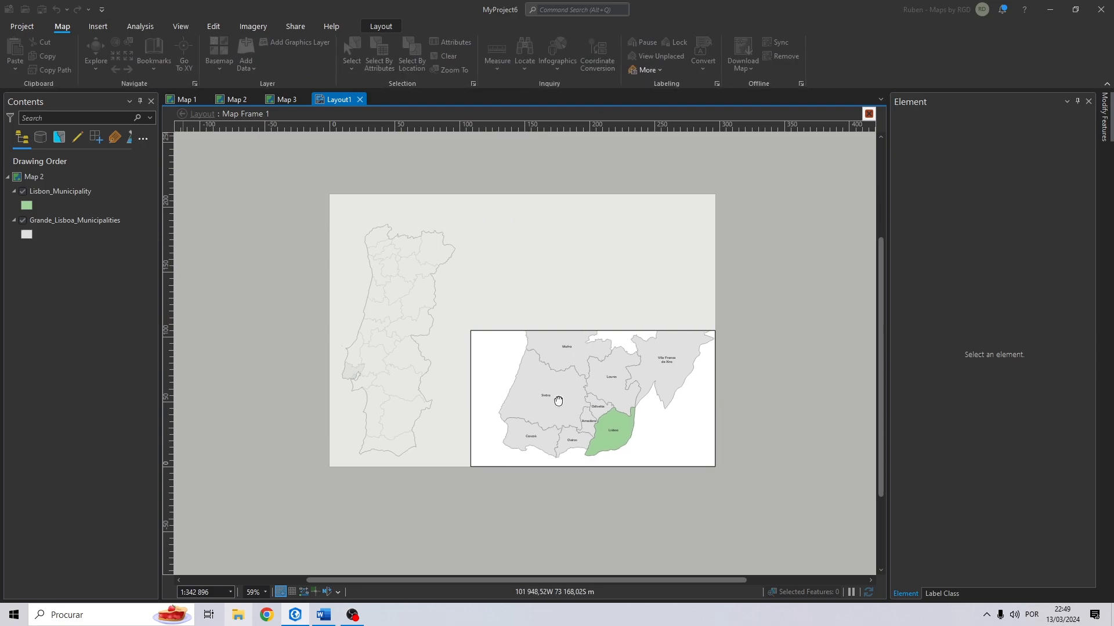
pyautogui.scroll(-2, 599, 414)
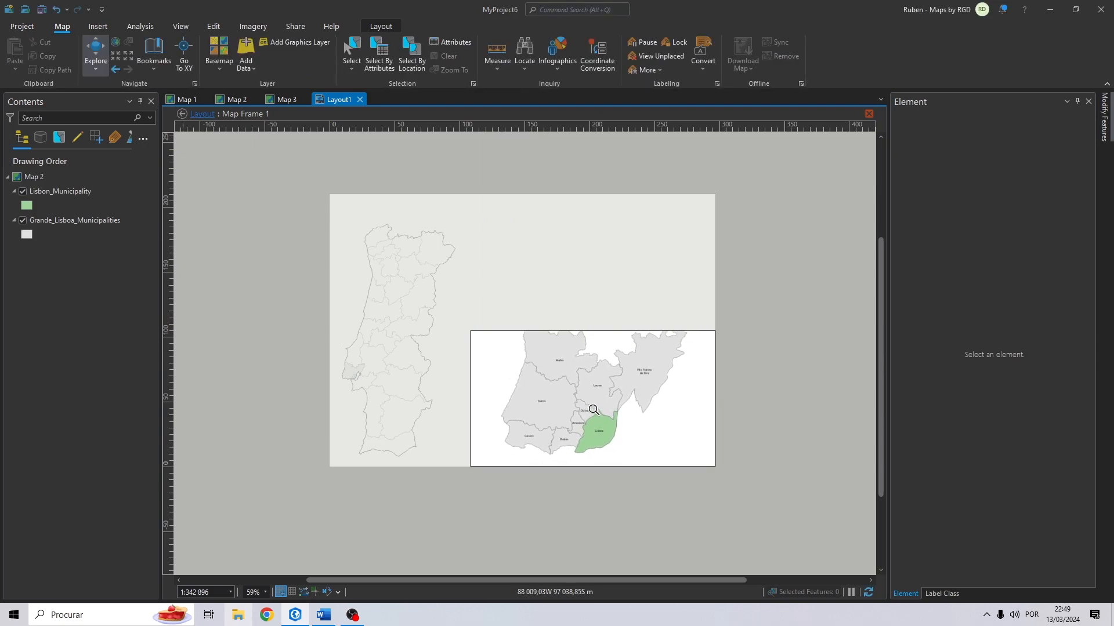
pyautogui.moveTo(599, 405); pyautogui.dragTo(600, 414)
pyautogui.scroll(-1, 609, 410)
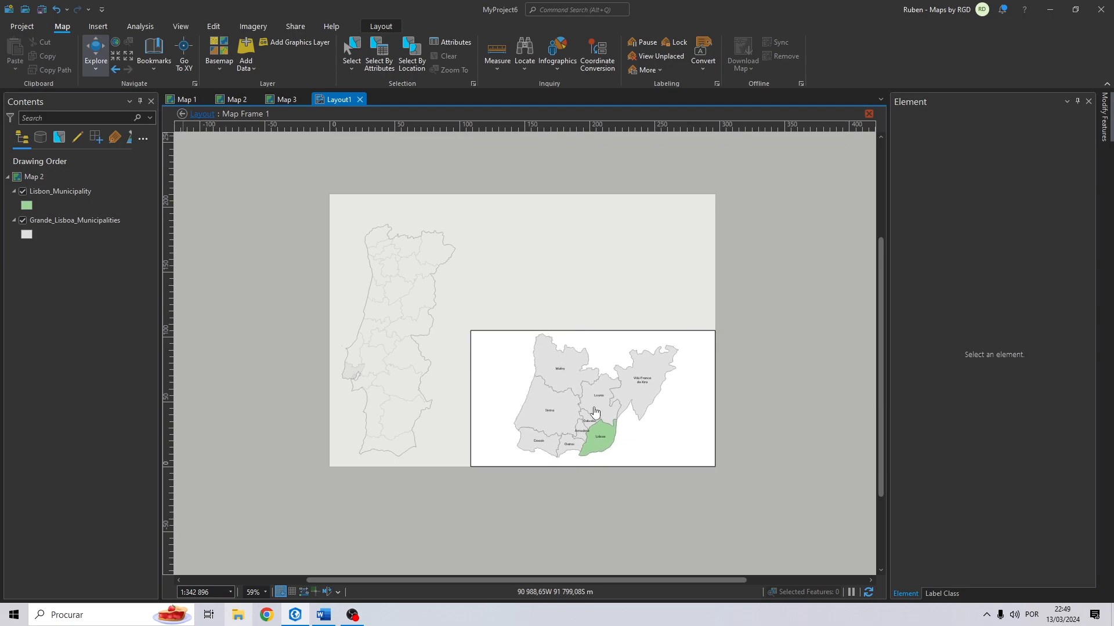
pyautogui.moveTo(593, 412); pyautogui.dragTo(591, 414)
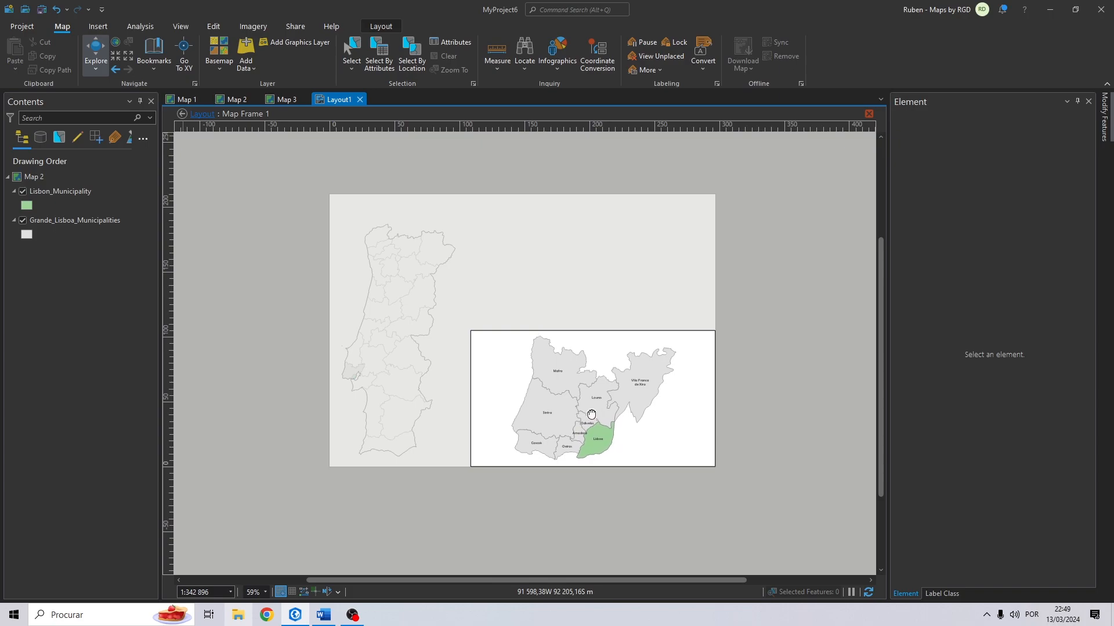
pyautogui.click(380, 26)
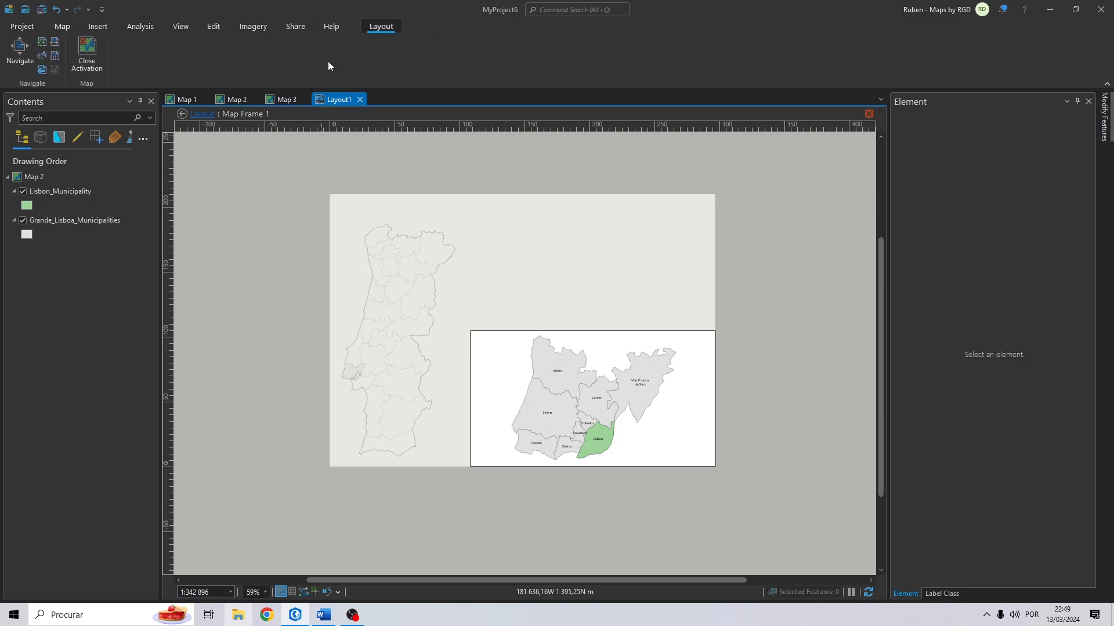
pyautogui.click(90, 54)
# Narrow the Map 2 frame from its right side to fit the municipalities and set its border to No color.
pyautogui.moveTo(716, 392); pyautogui.dragTo(655, 389)
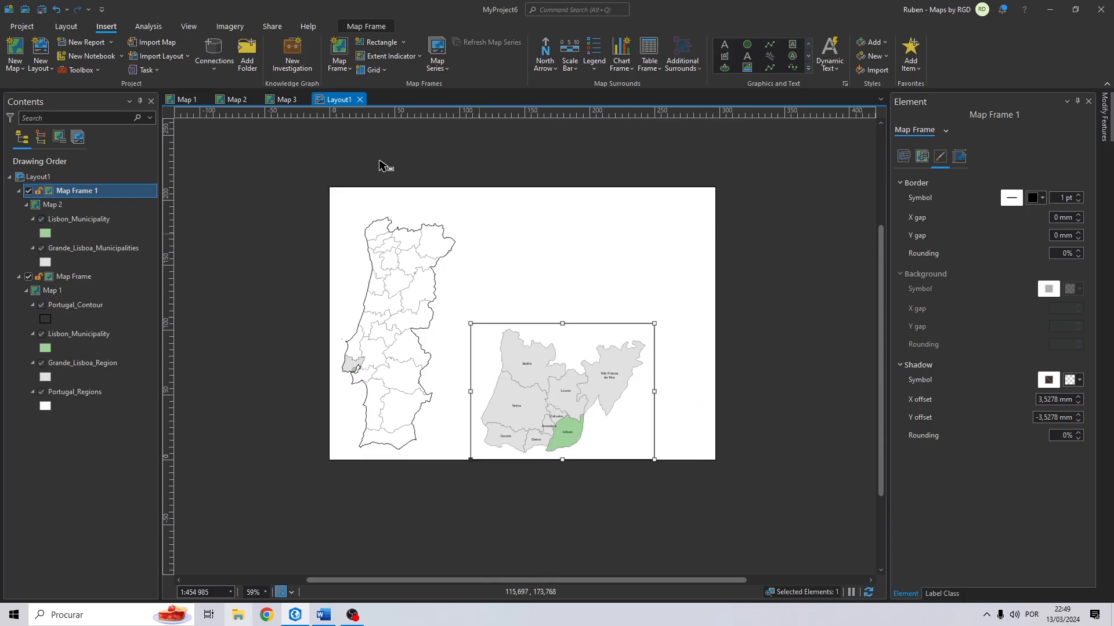
pyautogui.click(416, 191)
pyautogui.rightClick(528, 339)
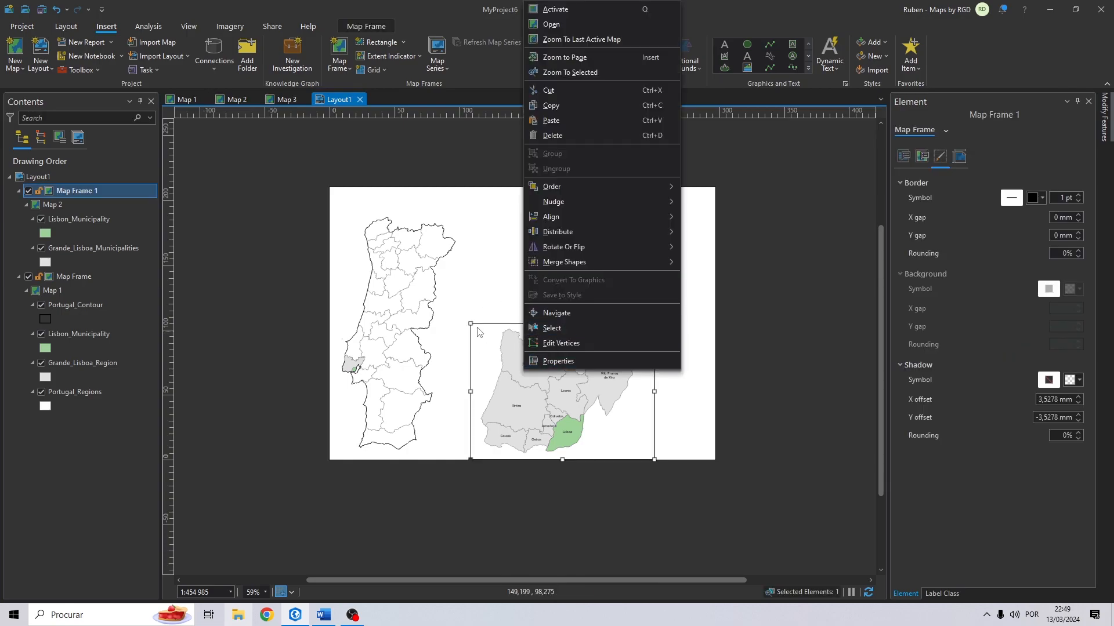
pyautogui.click(571, 361)
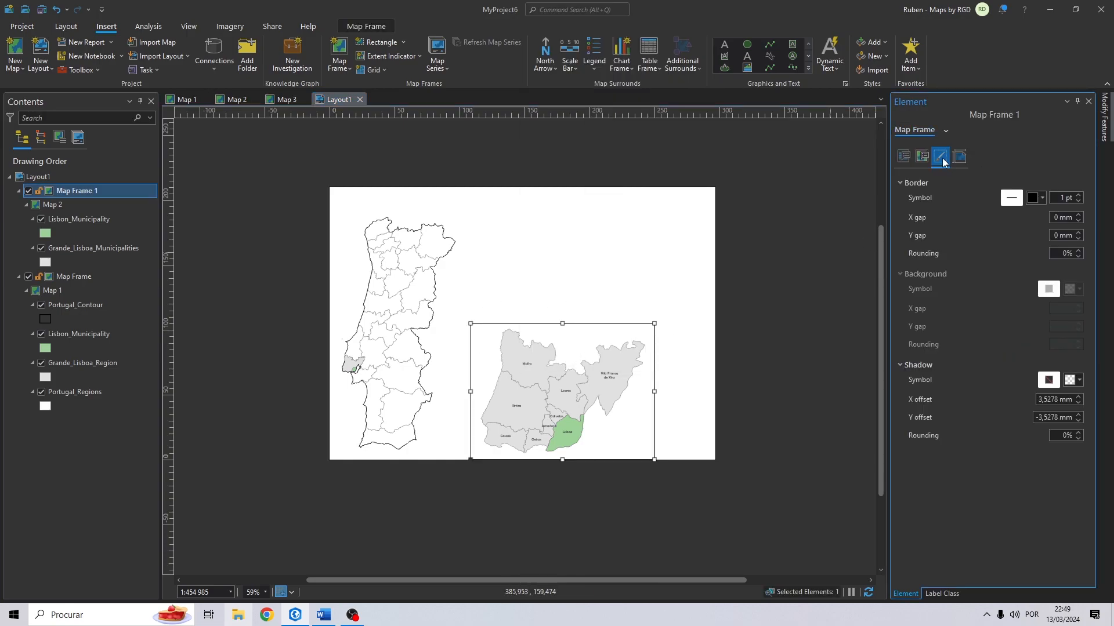
pyautogui.click(1030, 198)
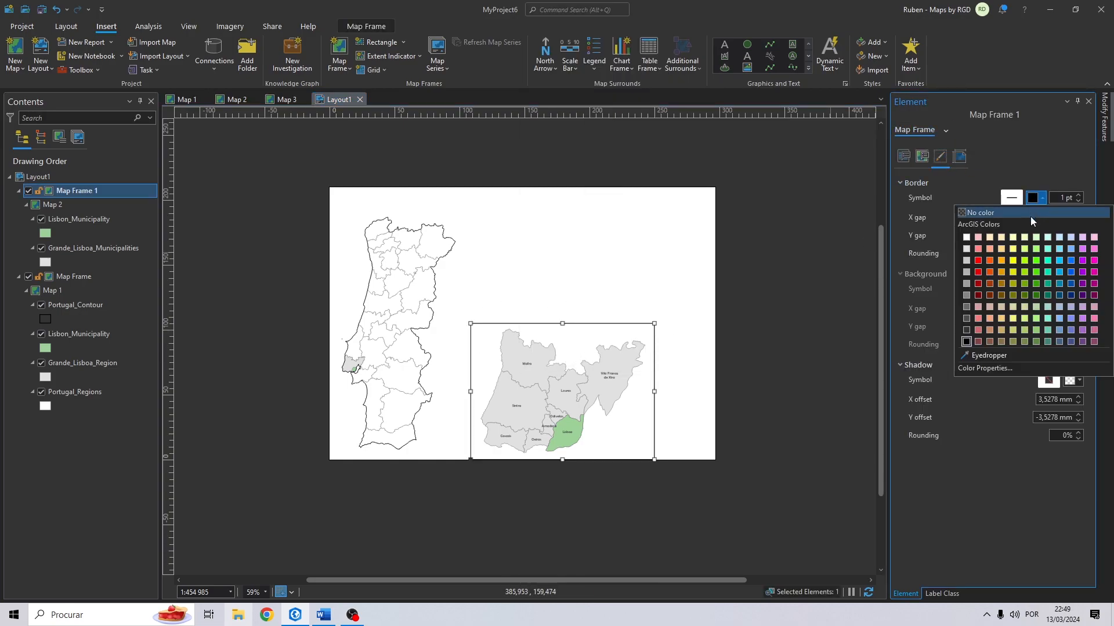
pyautogui.click(973, 214)
pyautogui.click(615, 253)
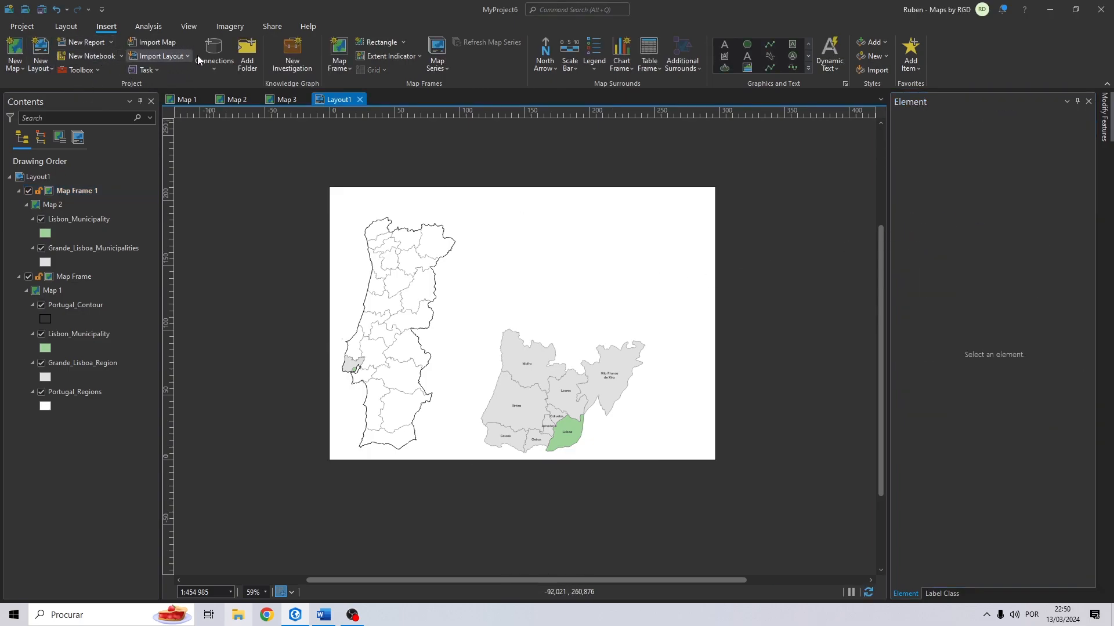
# Insert a Map 3 frame at its current map extent above the Map 2 frame, fitted to the same width and the page's upper edge.
pyautogui.click(66, 26)
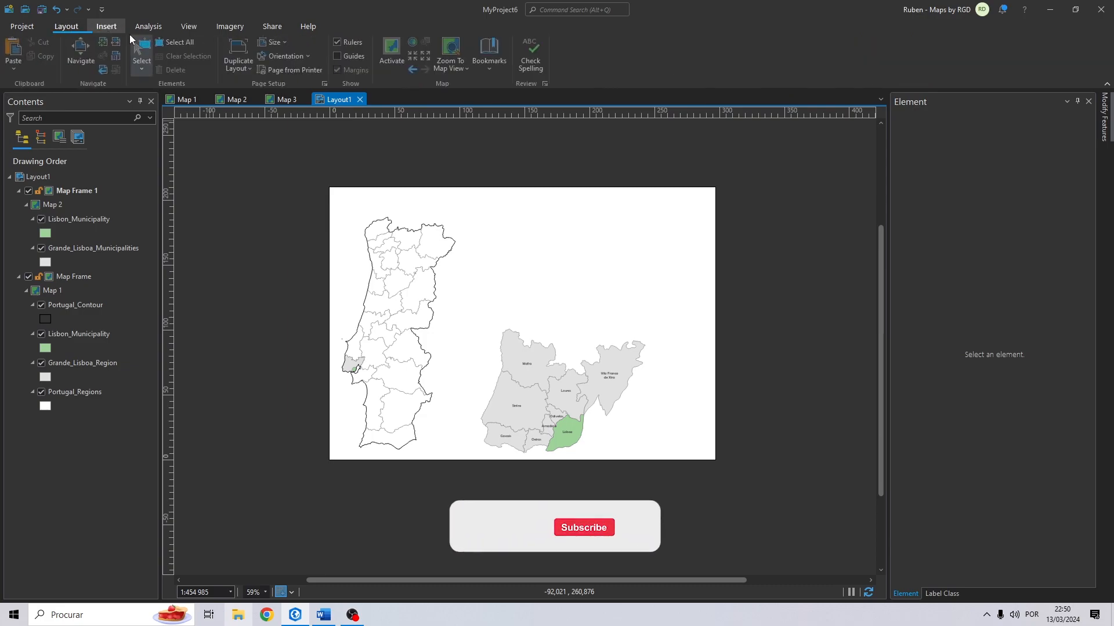
pyautogui.click(111, 26)
pyautogui.click(338, 64)
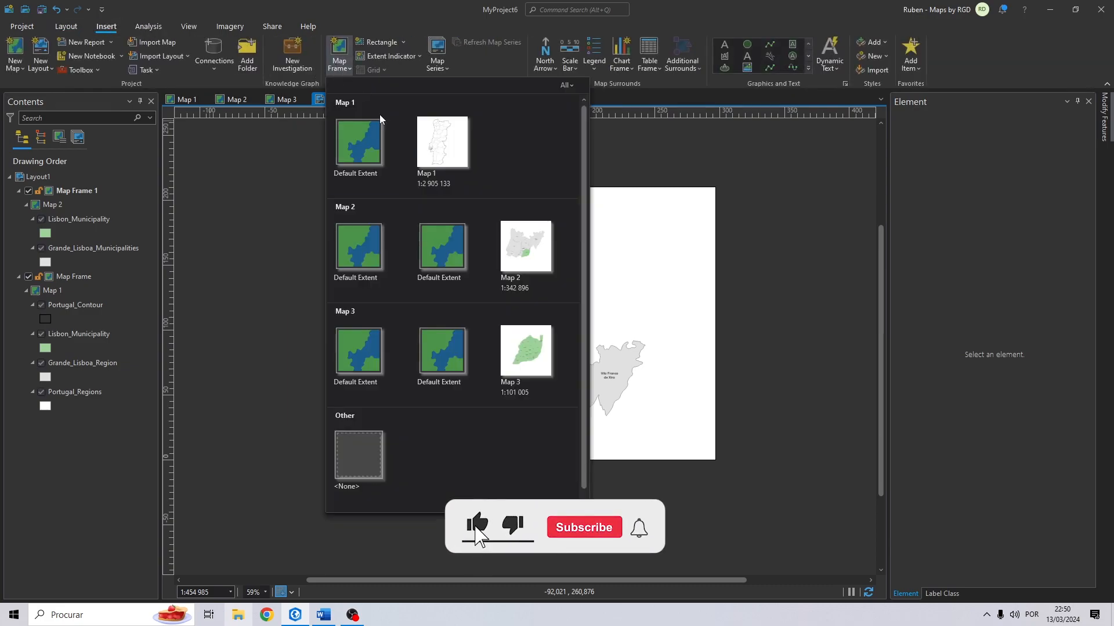
pyautogui.click(535, 355)
pyautogui.click(544, 228)
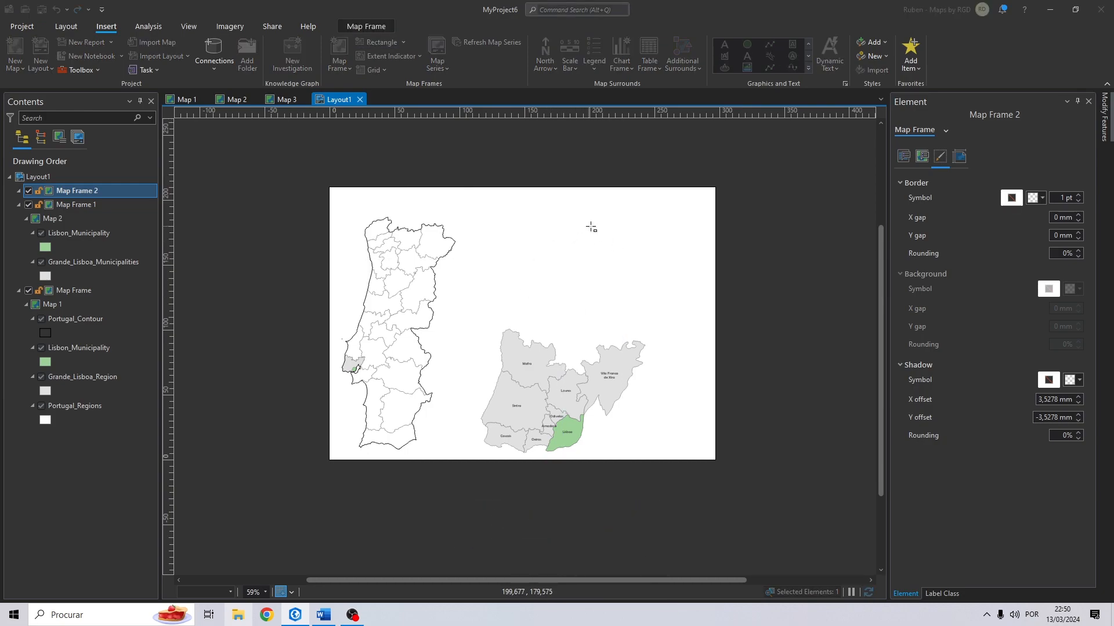
pyautogui.moveTo(607, 217); pyautogui.dragTo(551, 267)
pyautogui.moveTo(663, 255)
pyautogui.mouseDown()
pyautogui.moveTo(705, 256)
pyautogui.moveTo(654, 256)
pyautogui.mouseUp()
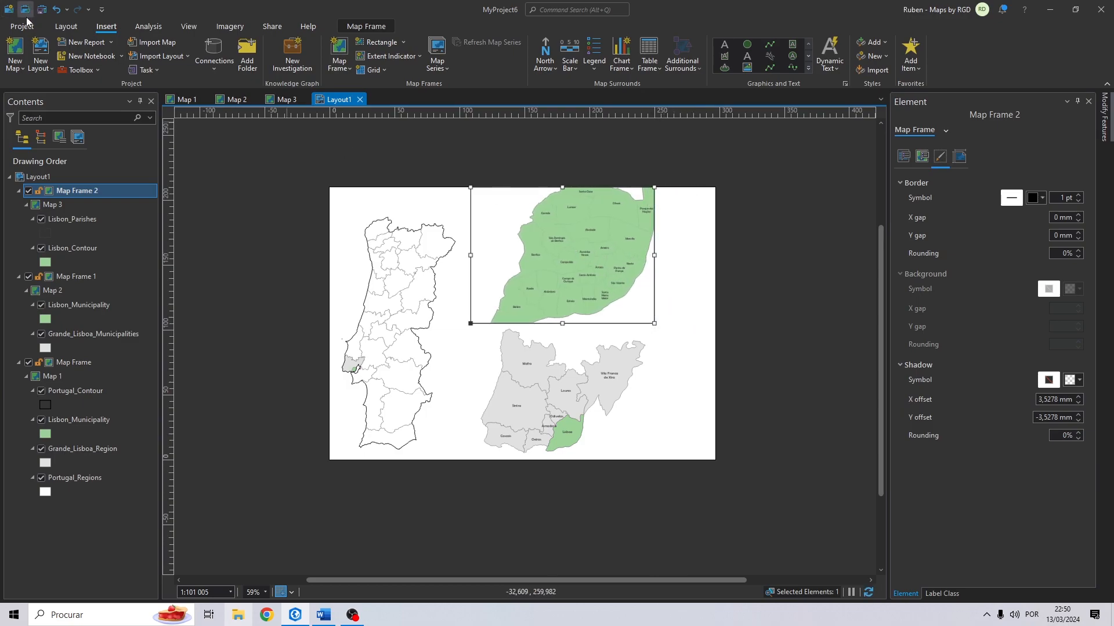
# Activate the Lisbon parishes map frame, zoom out to 1:134,023 so all parishes fit, center them, and close the activation.
pyautogui.click(66, 26)
pyautogui.click(399, 53)
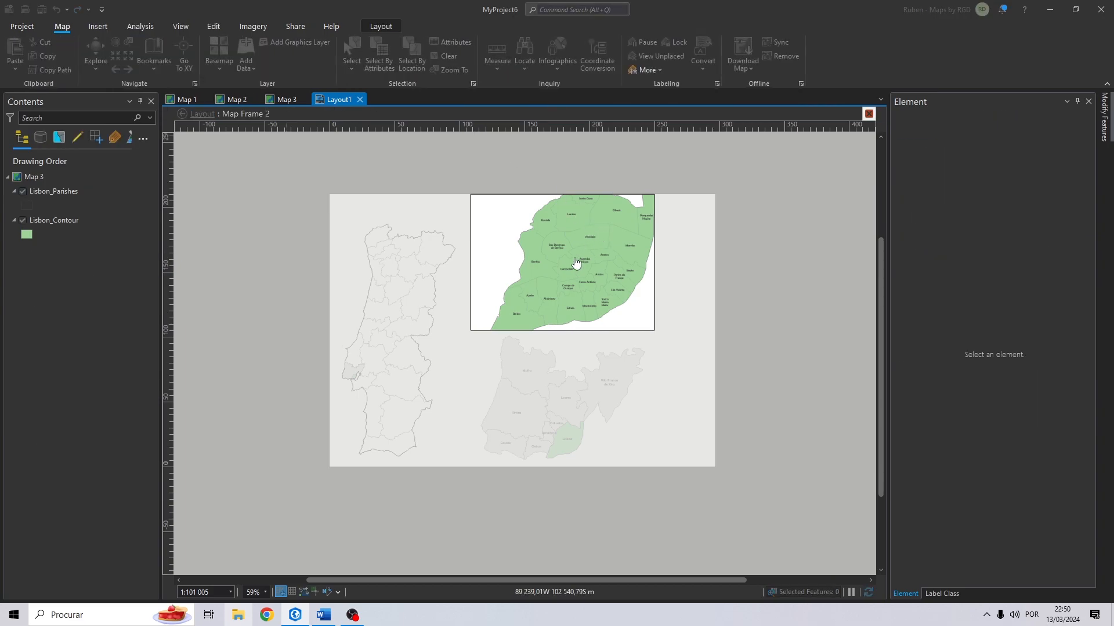
pyautogui.scroll(-1, 580, 276)
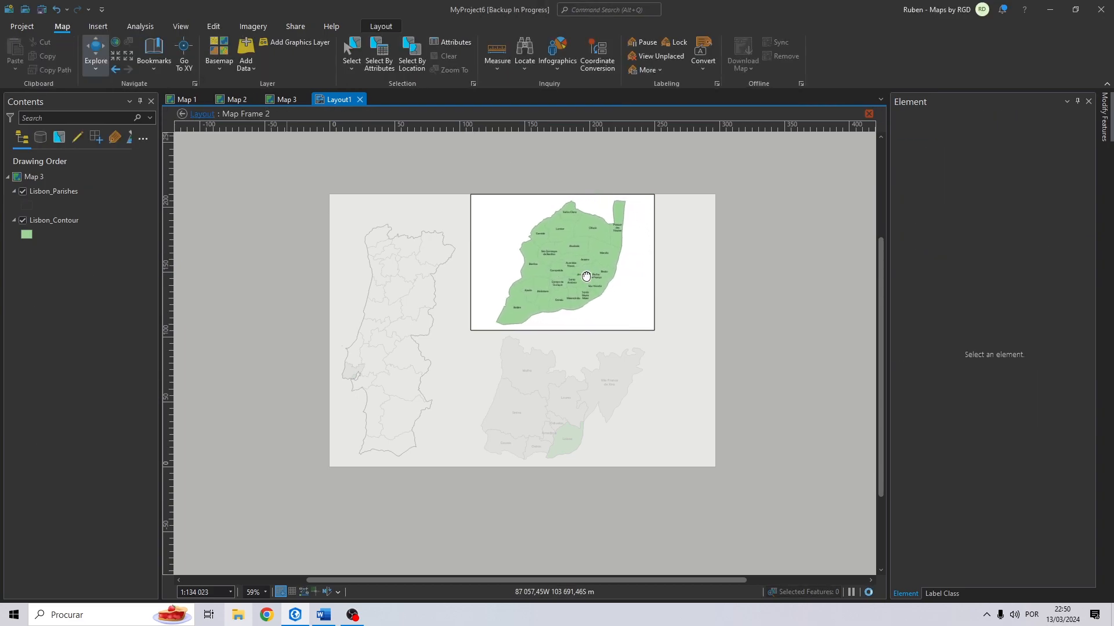
pyautogui.moveTo(585, 276); pyautogui.dragTo(588, 277)
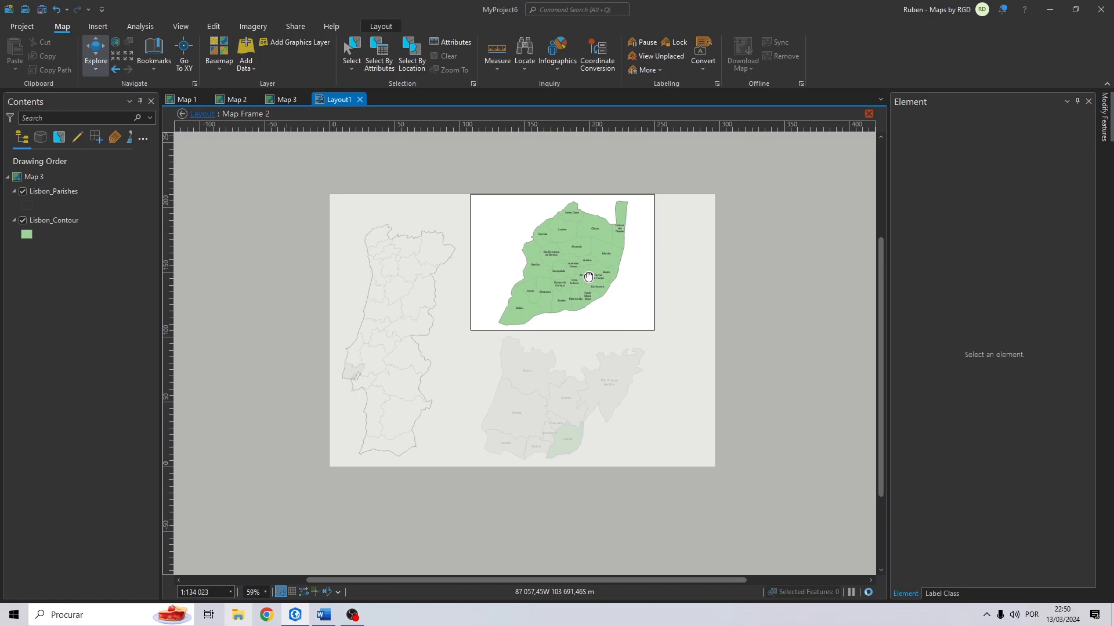
pyautogui.click(390, 26)
pyautogui.click(87, 50)
# Set the border of the Lisbon parishes map frame to No color.
pyautogui.click(591, 236)
pyautogui.rightClick(595, 226)
pyautogui.click(666, 586)
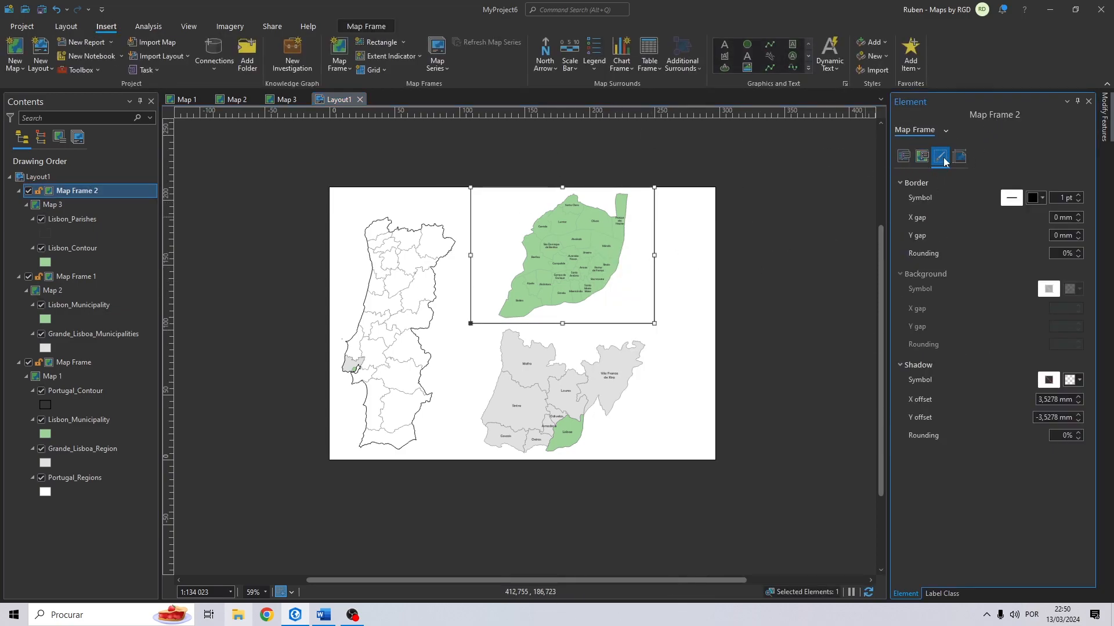
pyautogui.click(1036, 198)
pyautogui.click(1008, 215)
pyautogui.click(654, 167)
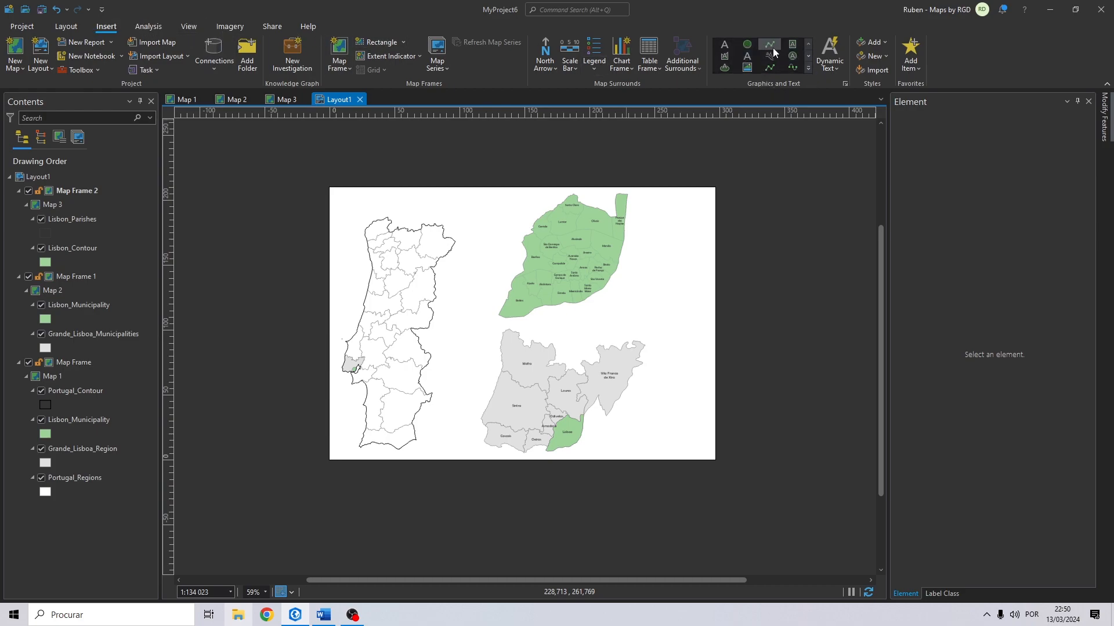
# Draw a small circle inside the gray Grande Lisboa region of the Portugal map and open its symbol properties.
pyautogui.click(746, 46)
pyautogui.scroll(1, 348, 365)
pyautogui.scroll(8, 348, 364)
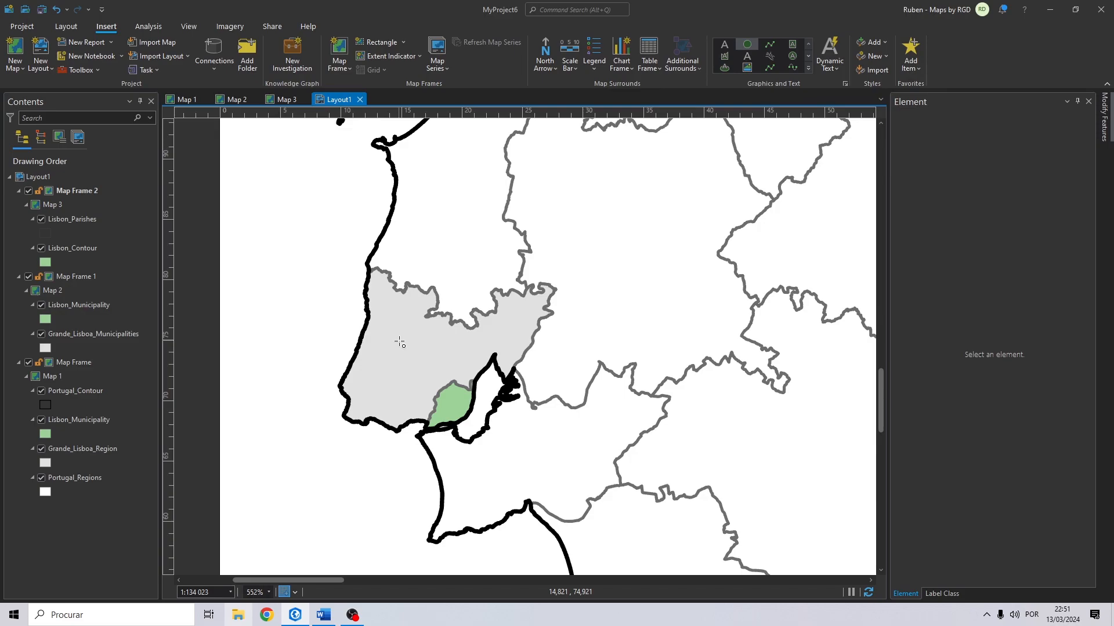
pyautogui.moveTo(399, 343); pyautogui.dragTo(407, 355)
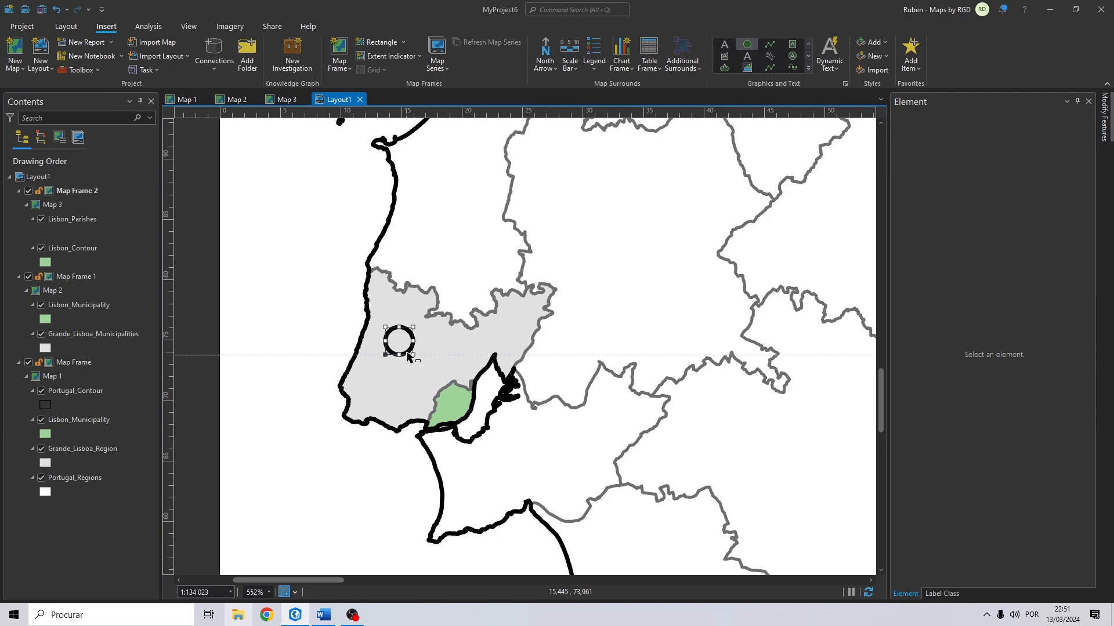
pyautogui.rightClick(406, 353)
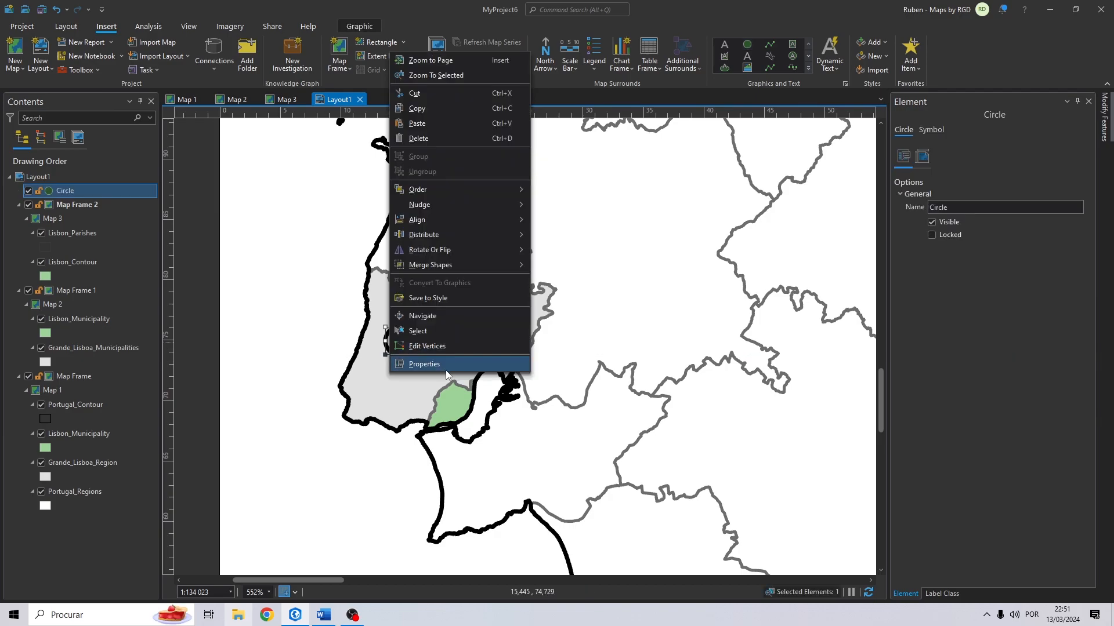
pyautogui.click(446, 370)
pyautogui.click(941, 132)
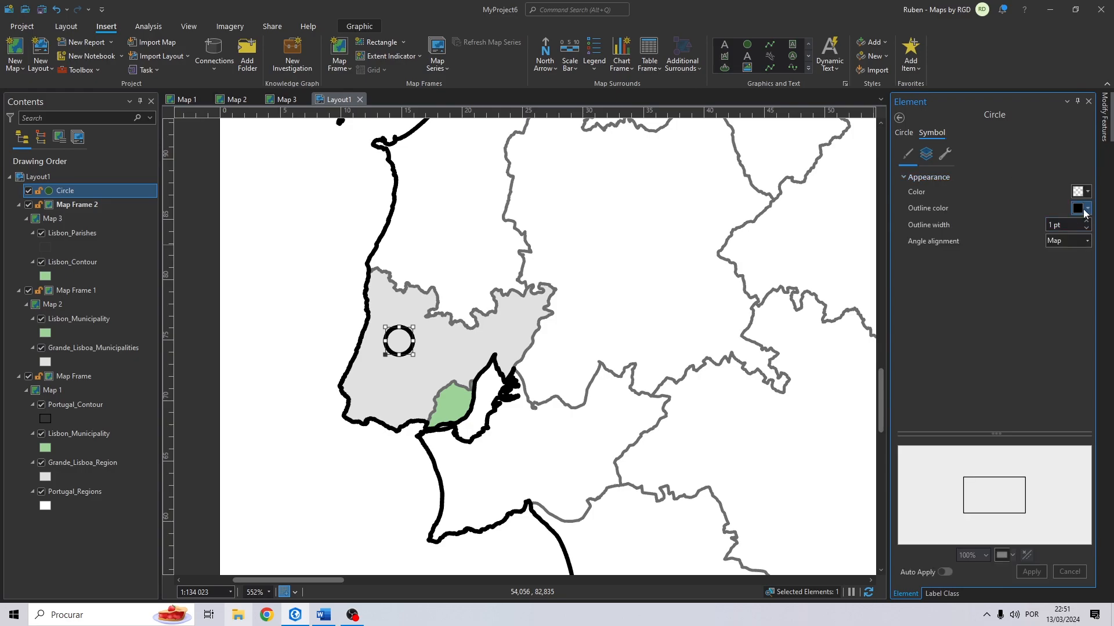
# Try to give the circle's outline a custom color, using a red value of 122.
pyautogui.click(1082, 210)
pyautogui.click(934, 381)
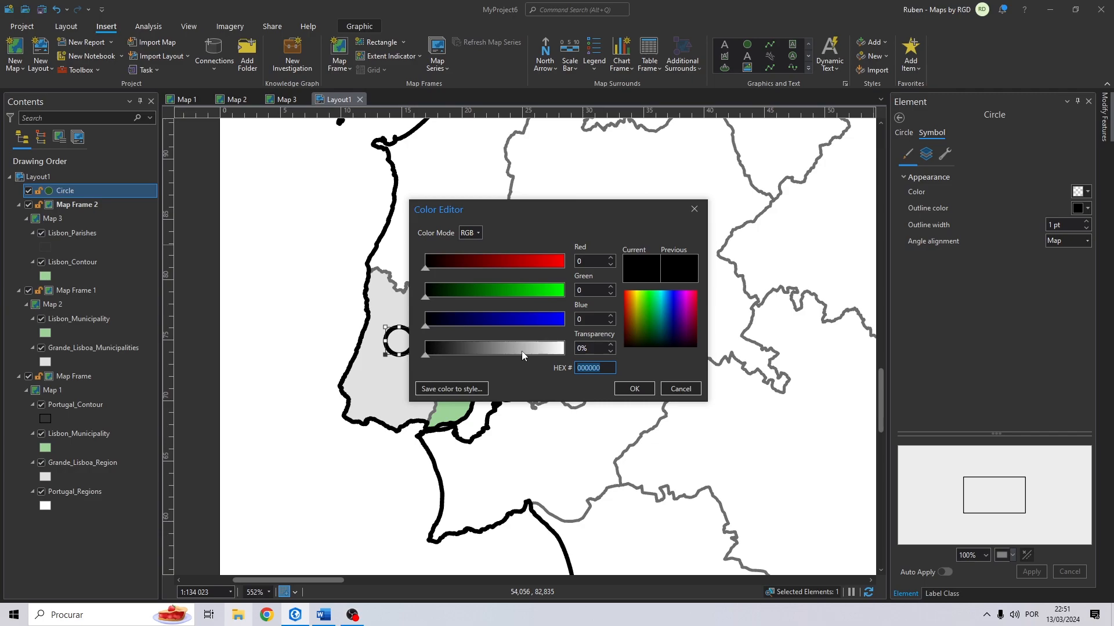
pyautogui.write('9cs299')
pyautogui.click(633, 389)
pyautogui.click(1087, 210)
pyautogui.click(976, 378)
pyautogui.moveTo(472, 270); pyautogui.dragTo(492, 268)
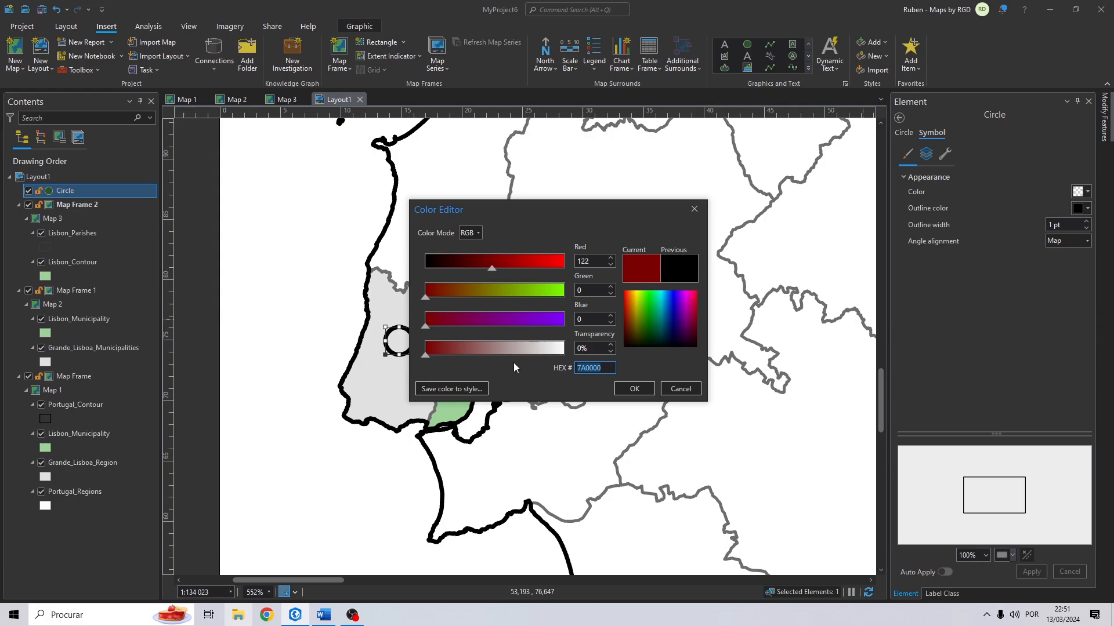
pyautogui.write('9cs299')
pyautogui.click(638, 387)
# Set the circle's outline color to hex 9CD299 and its fill to white, and apply the symbol changes.
pyautogui.click(1075, 210)
pyautogui.click(1001, 376)
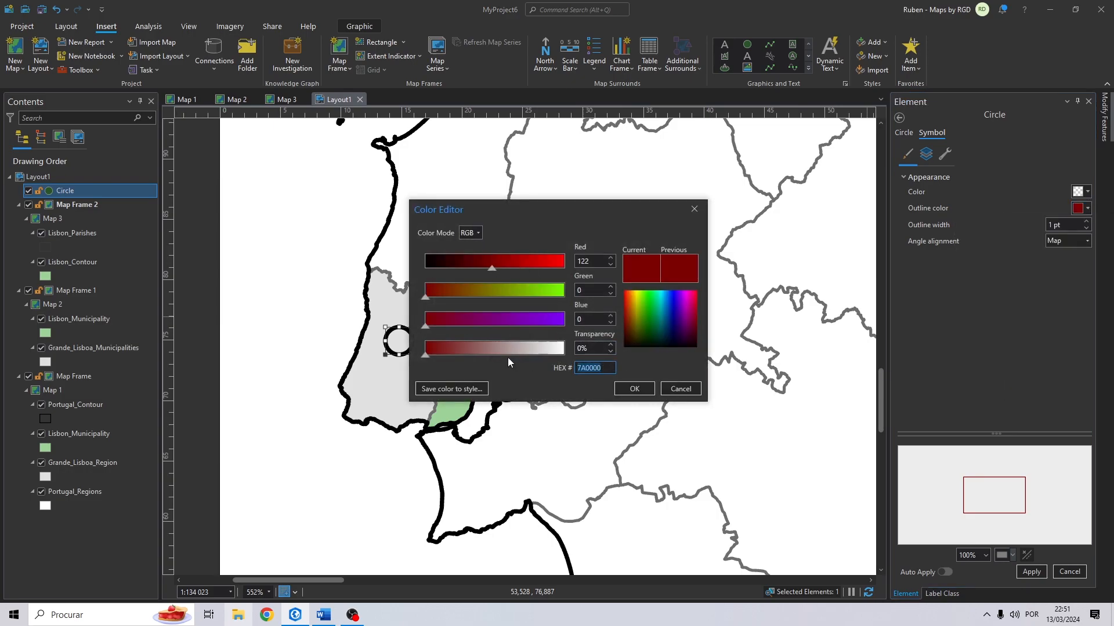
pyautogui.write('9cd299')
pyautogui.press('Tab')
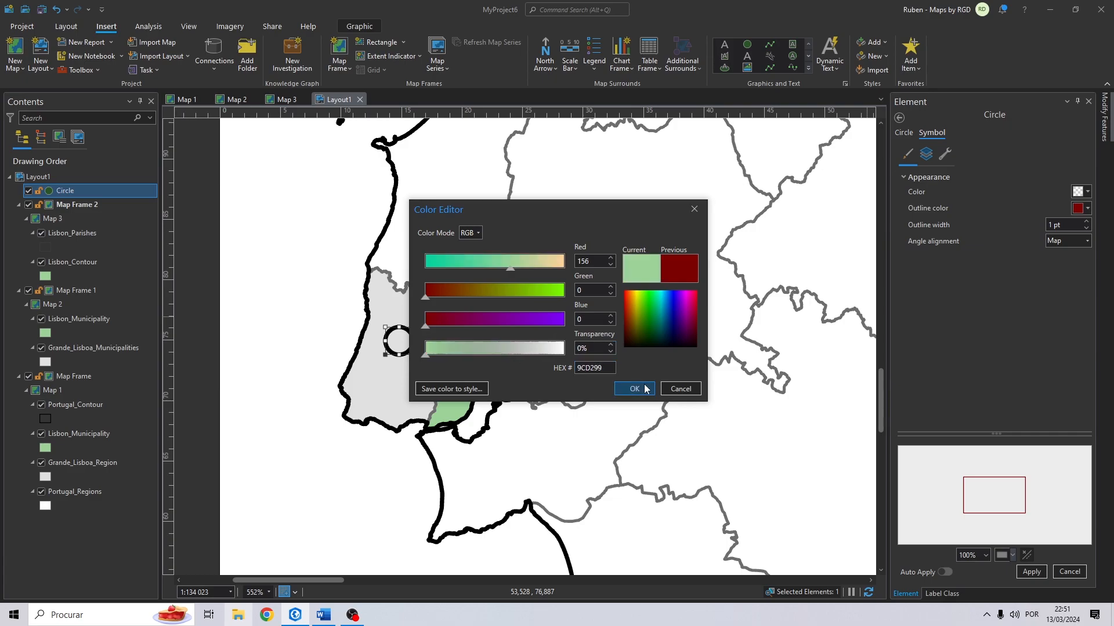
pyautogui.click(634, 389)
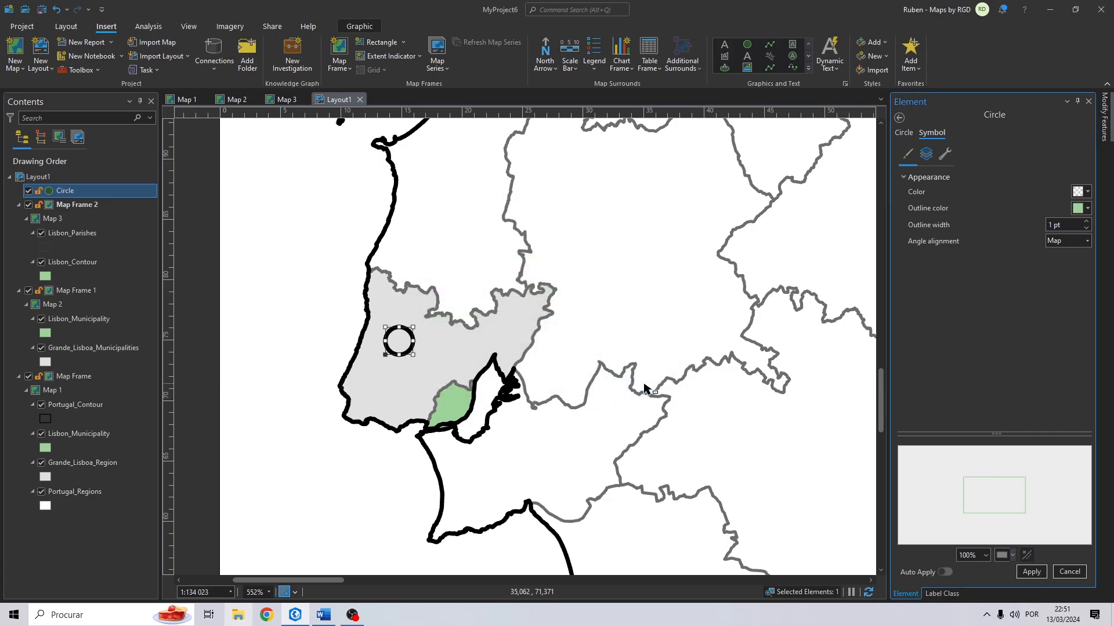
pyautogui.click(1079, 192)
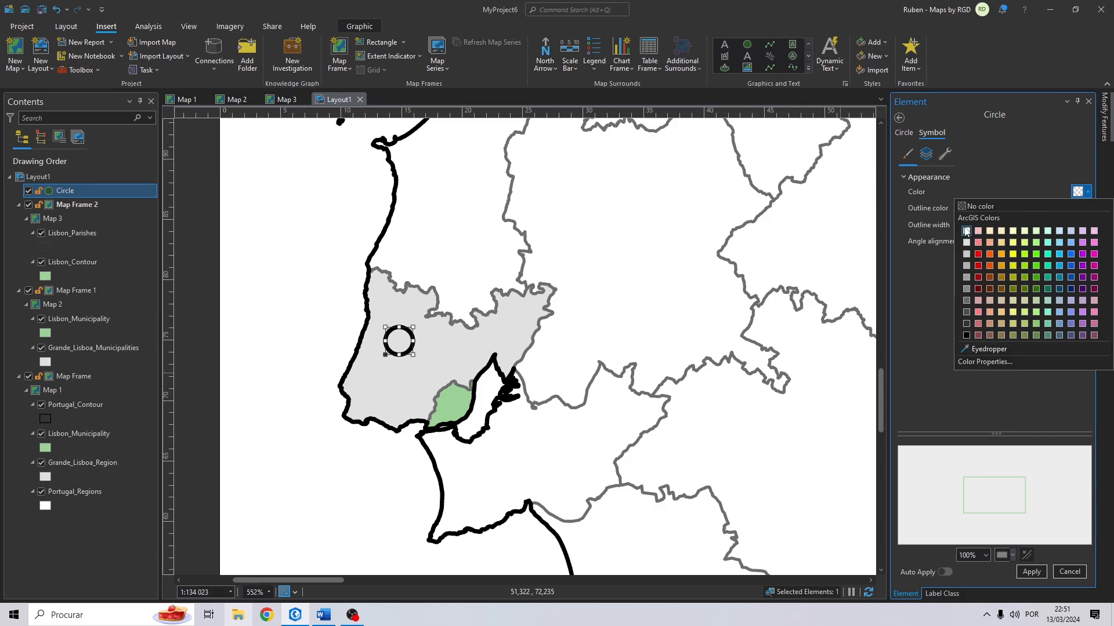
pyautogui.click(966, 231)
pyautogui.click(1039, 573)
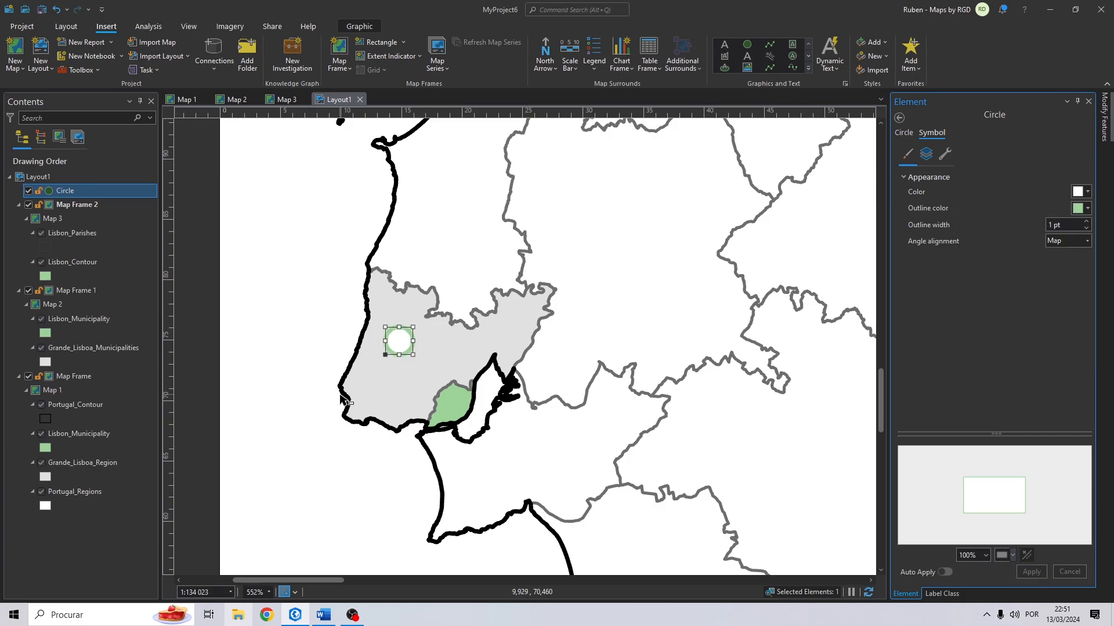
# Move the circle slightly southeast within the Grande Lisboa region of the Portugal map.
pyautogui.scroll(-2, 398, 341)
pyautogui.scroll(4, 397, 342)
pyautogui.moveTo(402, 345); pyautogui.dragTo(442, 363)
pyautogui.scroll(-6, 443, 364)
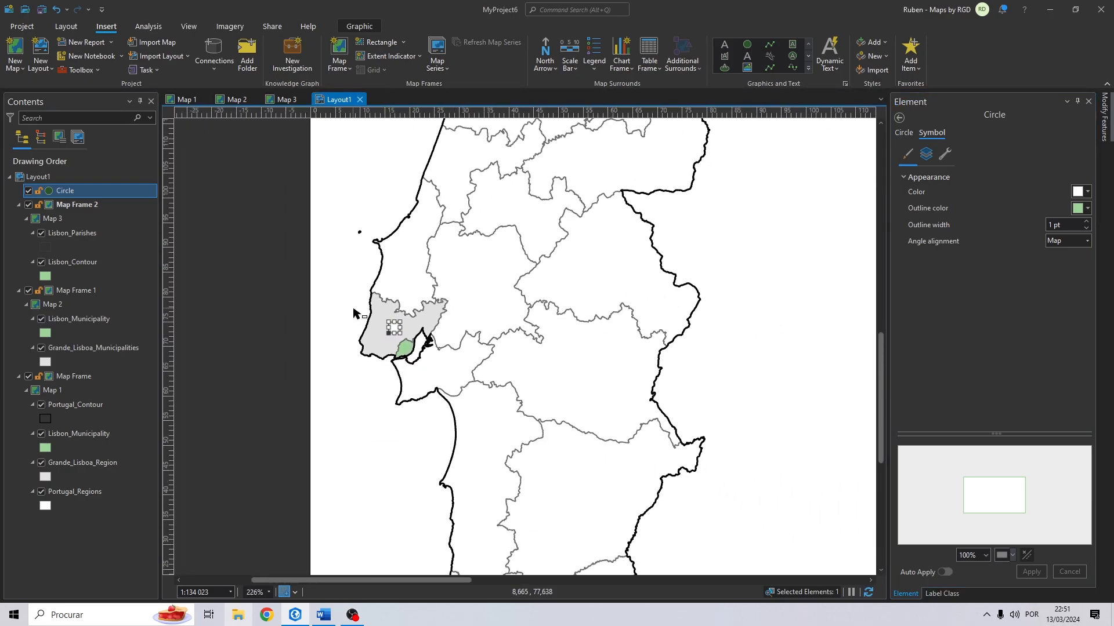
# Copy the circle, paste a duplicate, and move it into the empty space just east of the Portugal map.
pyautogui.hotkey('ctrl', 'c')
pyautogui.hotkey('ctrl', 'v')
pyautogui.moveTo(395, 328); pyautogui.dragTo(599, 367)
pyautogui.scroll(-2, 598, 366)
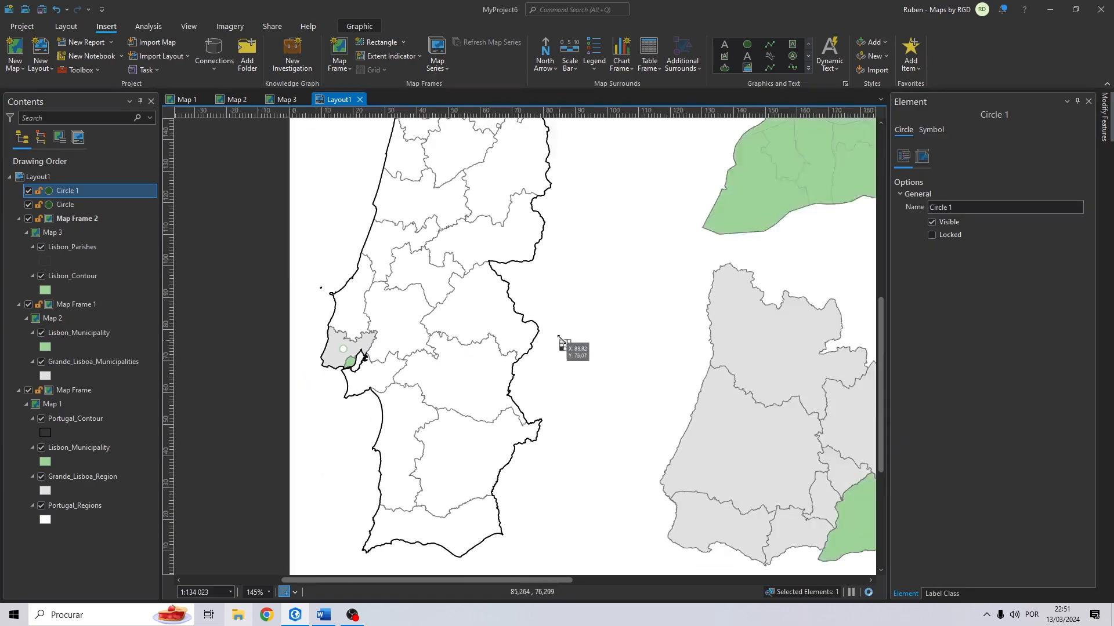
pyautogui.scroll(2, 578, 347)
pyautogui.scroll(2, 584, 348)
pyautogui.moveTo(569, 348); pyautogui.dragTo(543, 353)
pyautogui.moveTo(647, 353); pyautogui.dragTo(544, 334)
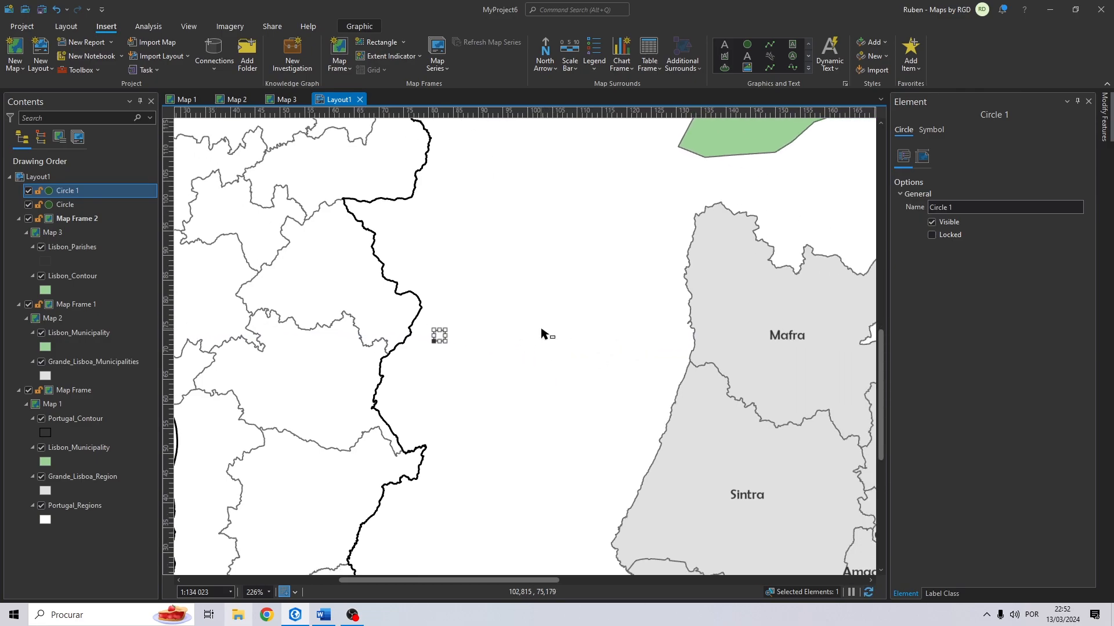
# Paste another circle just west of Mafra, level with the previous duplicate, and delete the duplicate beside the Portugal map.
pyautogui.hotkey('ctrl', 'v')
pyautogui.moveTo(440, 336); pyautogui.dragTo(489, 329)
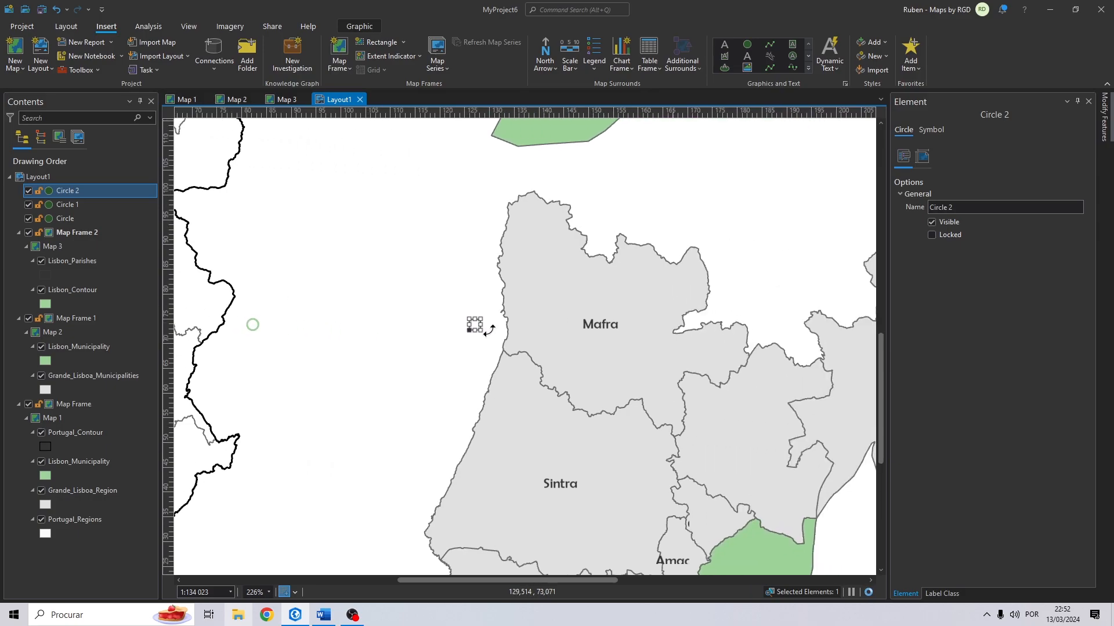
pyautogui.click(252, 325)
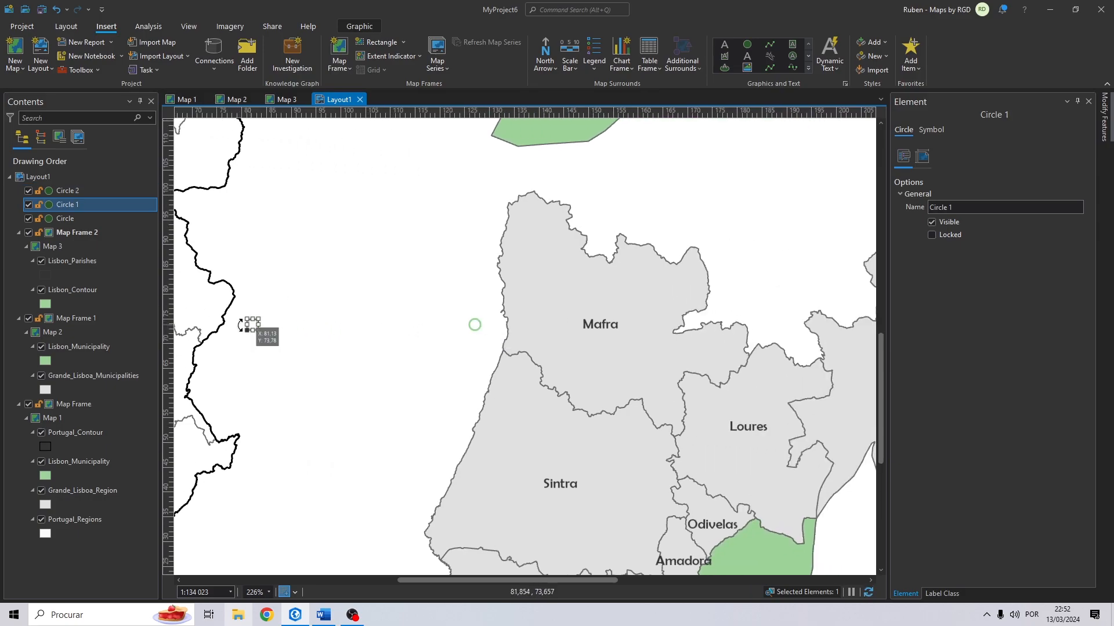
pyautogui.press('Delete')
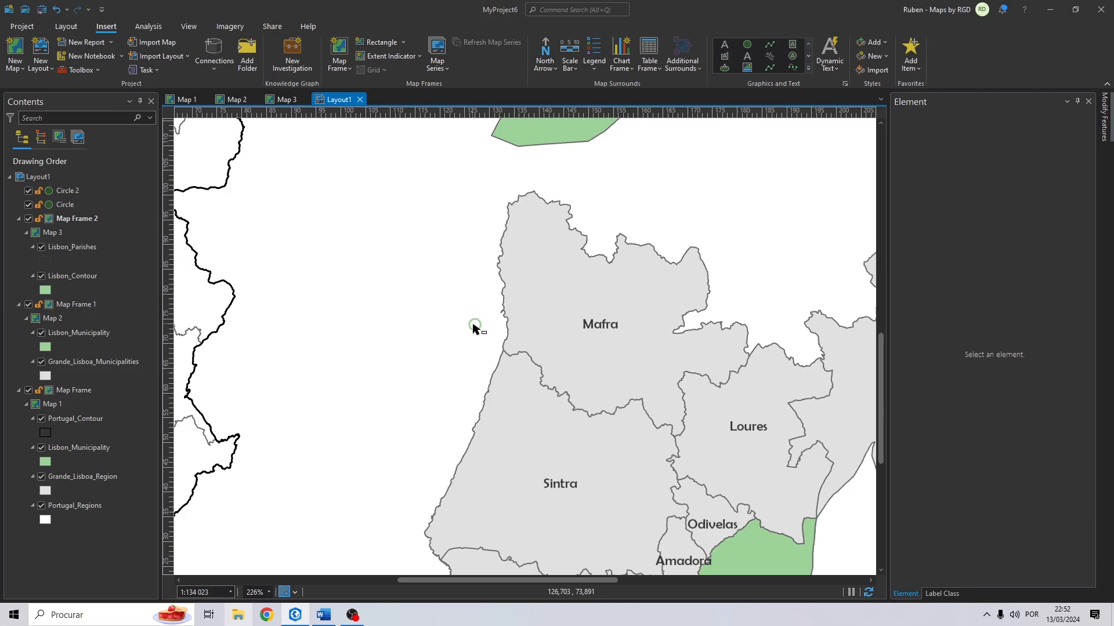
# Place one circle copy in the northeast of the Lisboa municipality and another directly north of it, above Loures.
pyautogui.click(474, 324)
pyautogui.moveTo(471, 325); pyautogui.dragTo(502, 444)
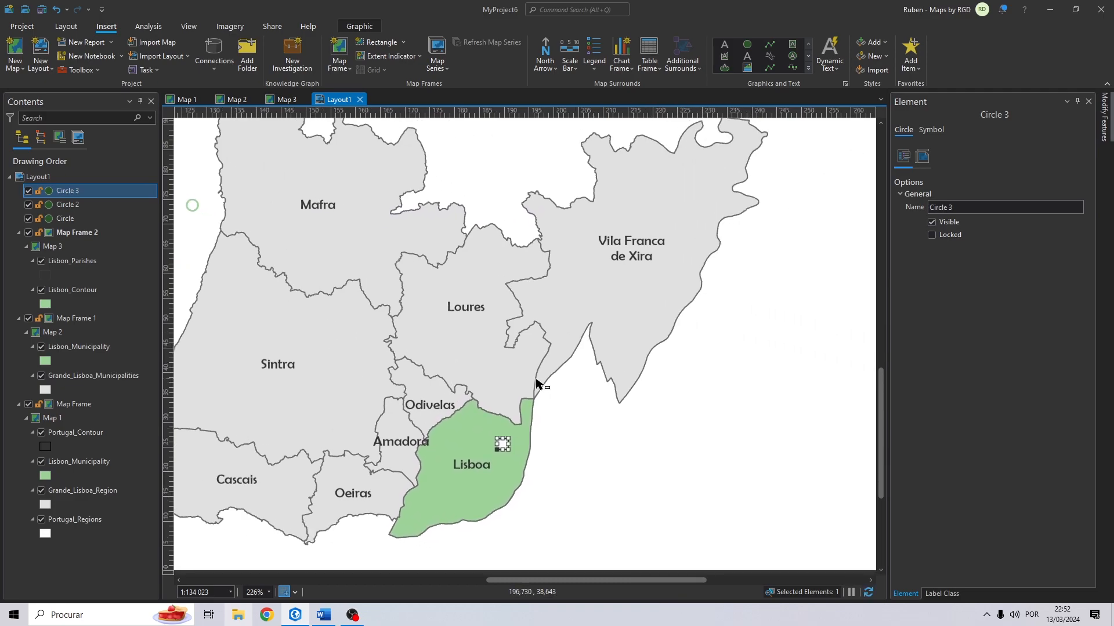
pyautogui.hotkey('ctrl', 'v')
pyautogui.moveTo(523, 396); pyautogui.dragTo(529, 458)
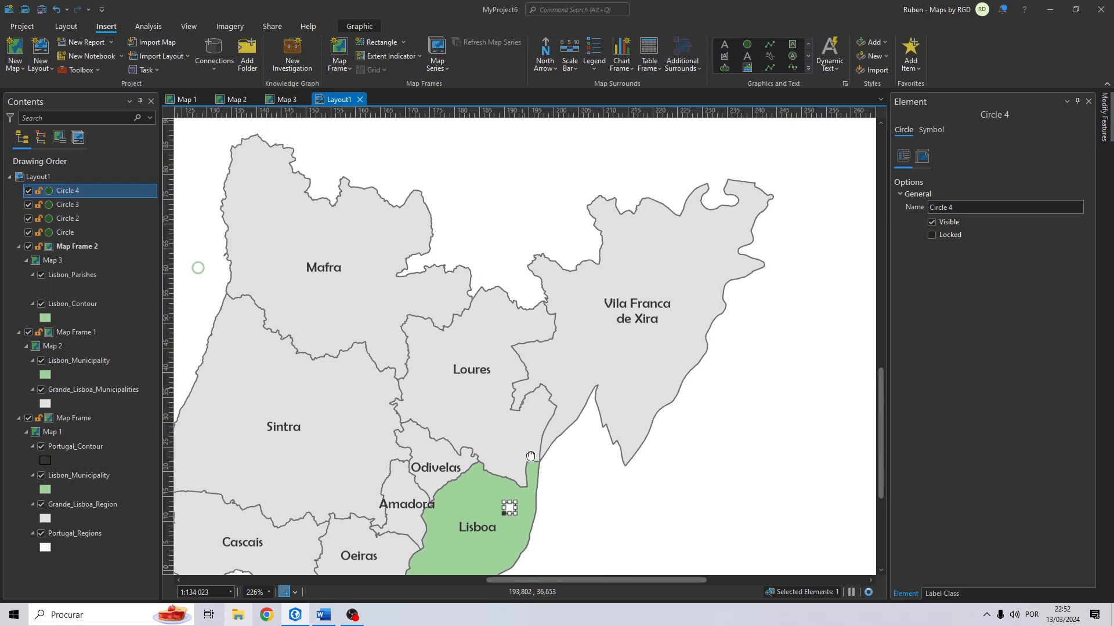
pyautogui.moveTo(510, 508); pyautogui.dragTo(507, 256)
# Add two more circle copies and line up three circles vertically between the municipalities and parishes maps, above the Lisboa circle.
pyautogui.moveTo(569, 235); pyautogui.dragTo(434, 209)
pyautogui.keyDown('ctrl'); pyautogui.click(438, 413); pyautogui.keyUp('ctrl')
pyautogui.click(435, 416)
pyautogui.moveTo(435, 416); pyautogui.dragTo(435, 337)
pyautogui.scroll(-4, 505, 308)
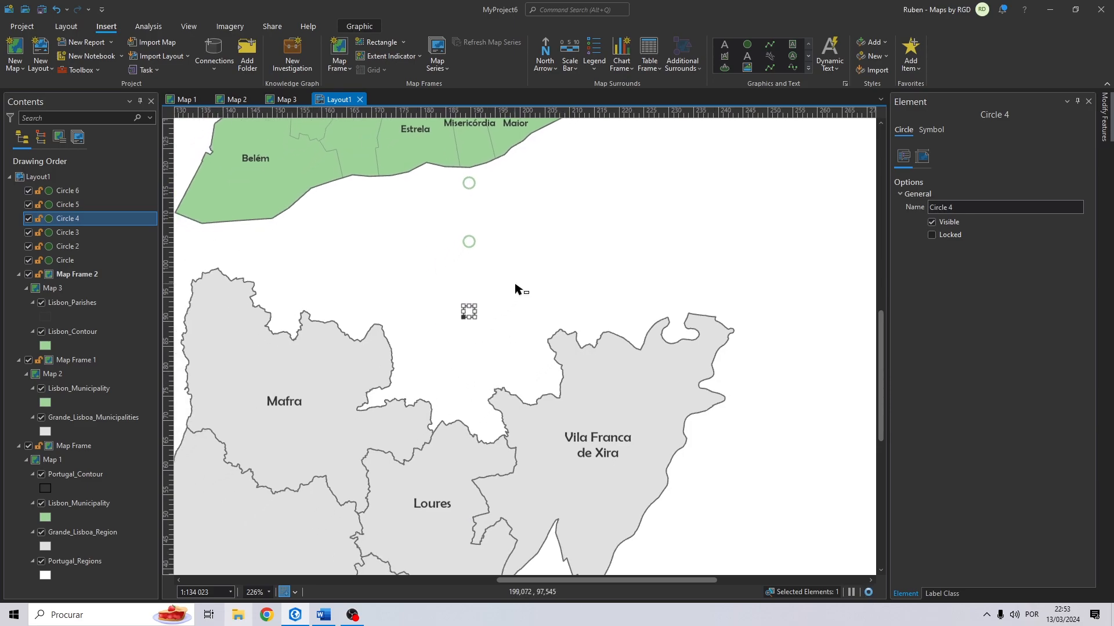
pyautogui.scroll(-3, 398, 257)
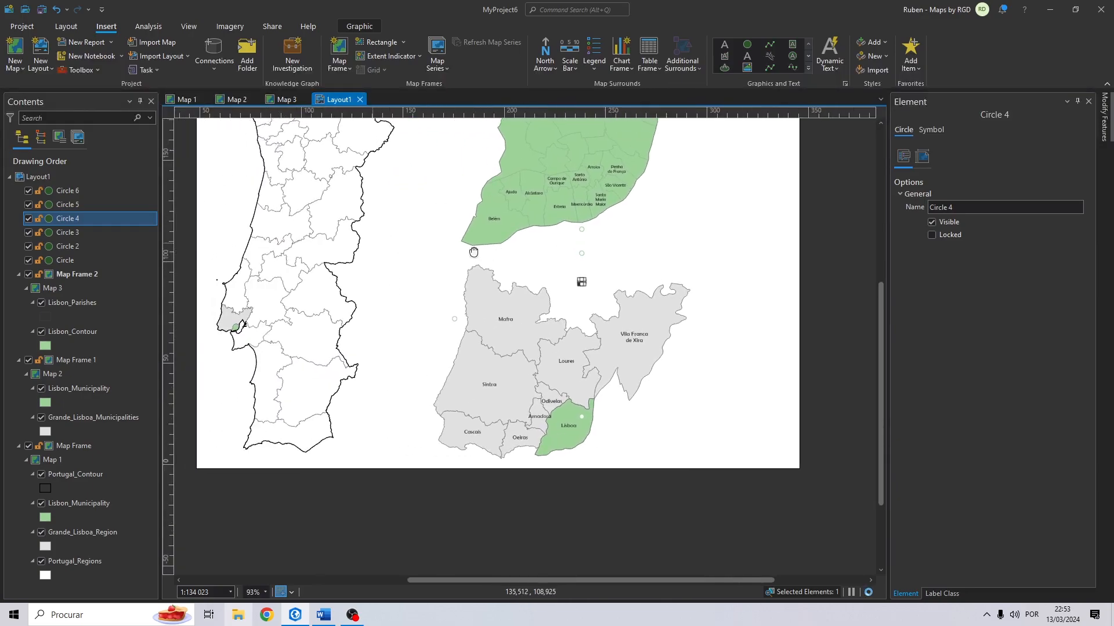
pyautogui.click(765, 261)
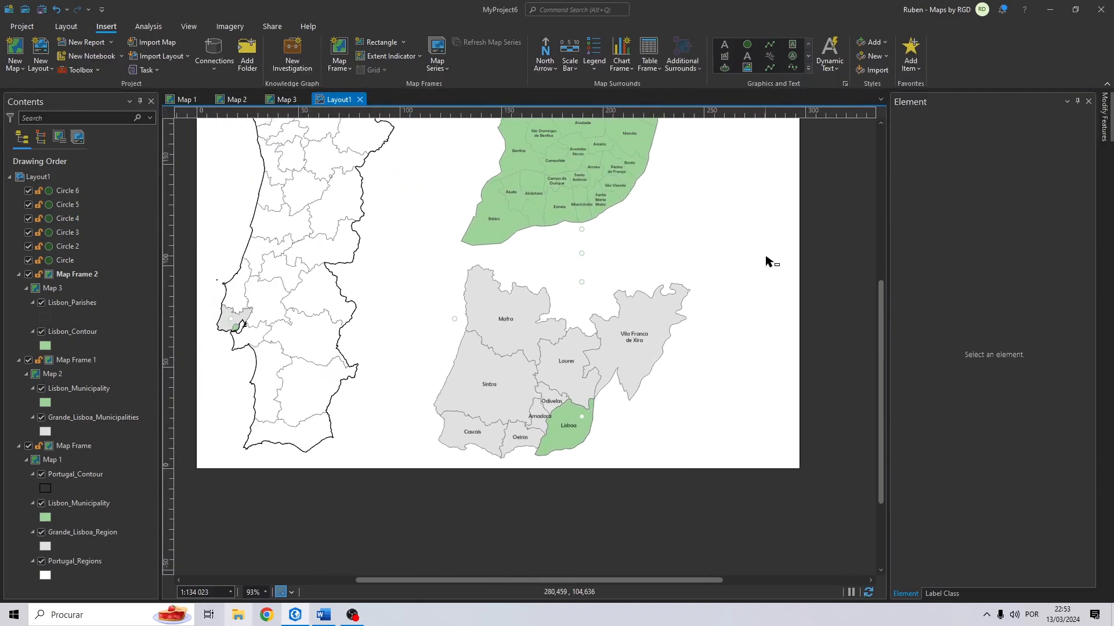
# Draw a horizontal line connecting the Grande Lisboa circle on the Portugal map to the circle west of Mafra.
pyautogui.click(767, 45)
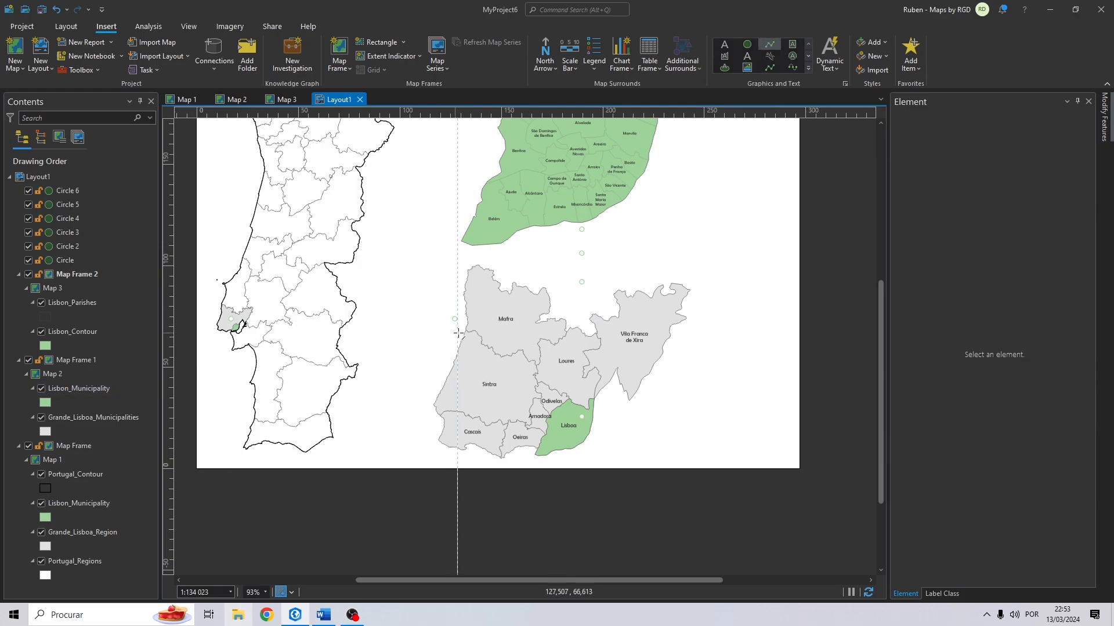
pyautogui.scroll(2, 250, 327)
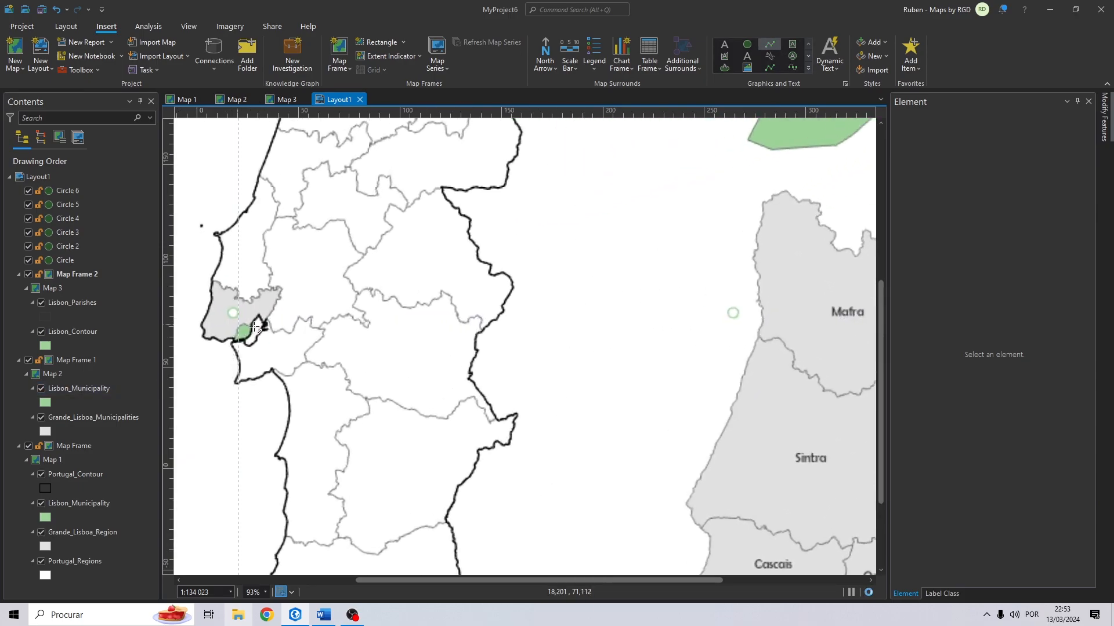
pyautogui.scroll(3, 249, 326)
pyautogui.moveTo(723, 310); pyautogui.dragTo(340, 290)
pyautogui.scroll(-2, 341, 290)
pyautogui.doubleClick(491, 290)
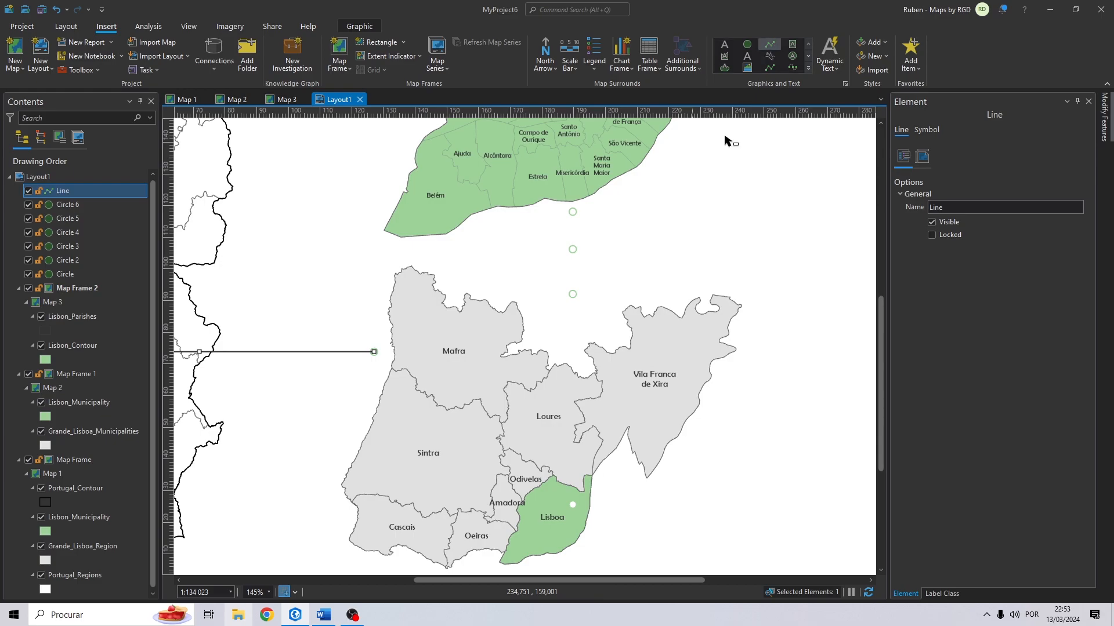
# Draw a vertical line from the Lisboa circle to the circle above Loures, and another joining the two uppermost circles.
pyautogui.click(573, 504)
pyautogui.doubleClick(572, 294)
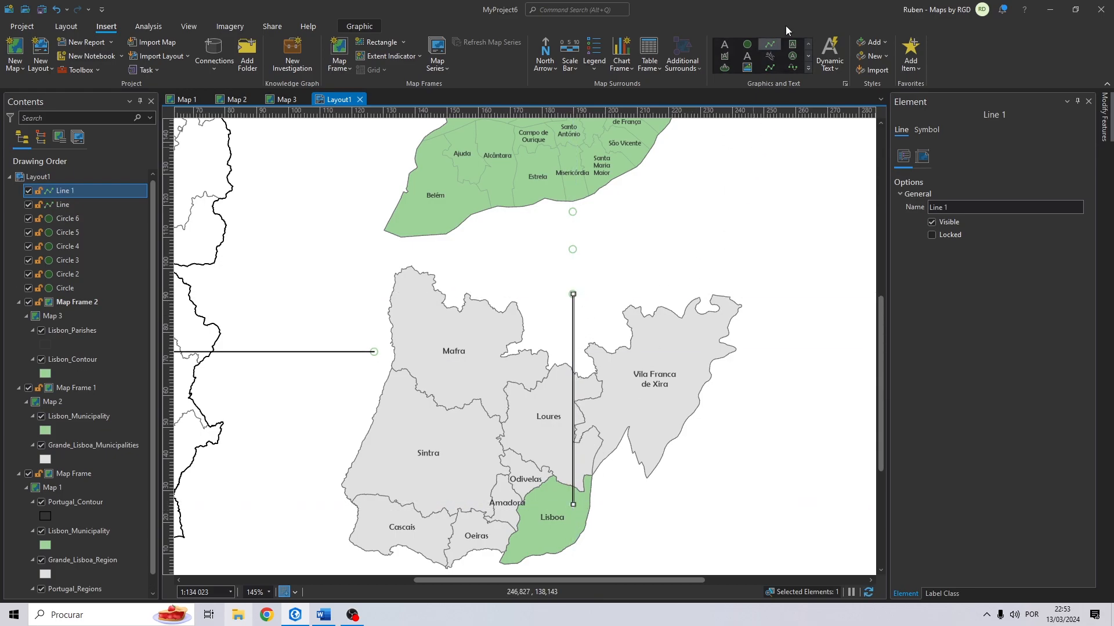
pyautogui.scroll(2, 563, 250)
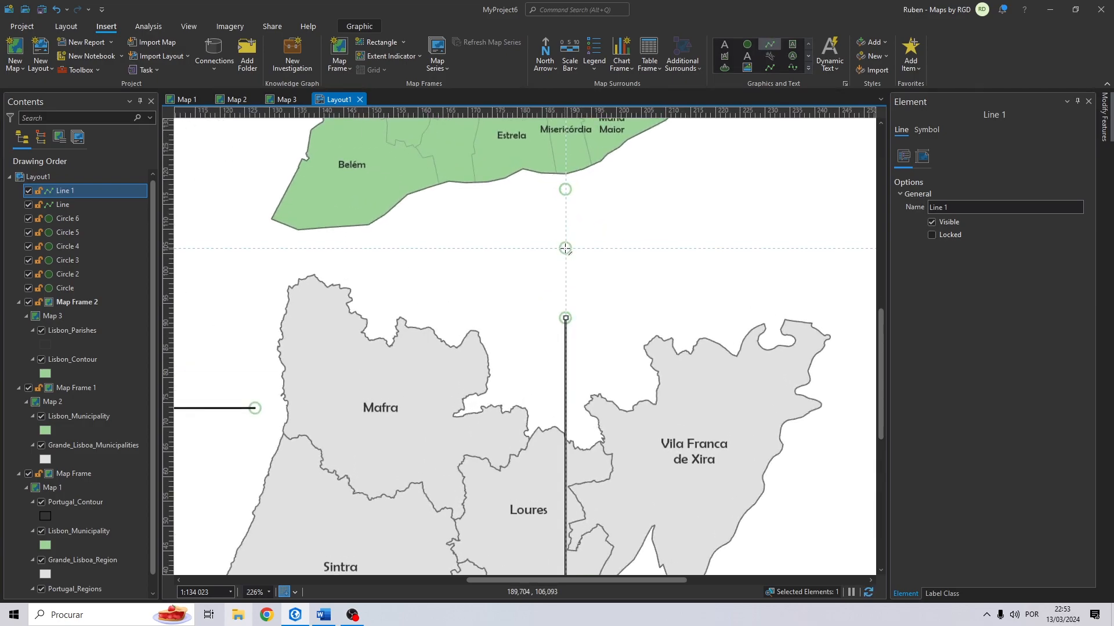
pyautogui.doubleClick(566, 191)
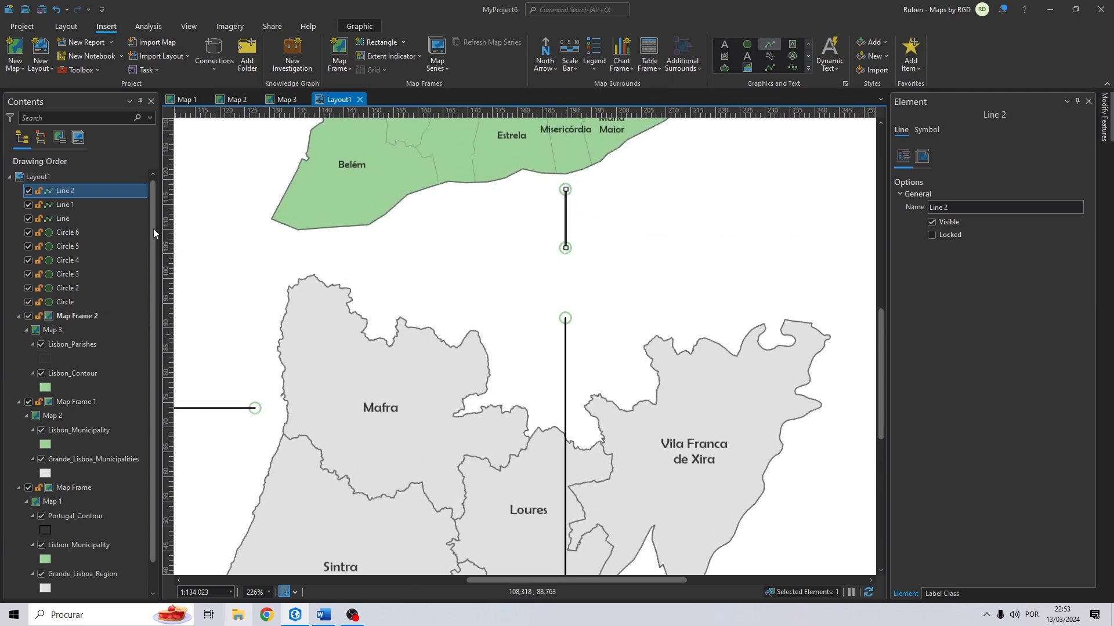
# Move the three connector lines together beneath all the circles in the layout's drawing order, just above Map Frame 2.
pyautogui.click(63, 220)
pyautogui.keyDown('shift'); pyautogui.click(68, 191); pyautogui.keyUp('shift')
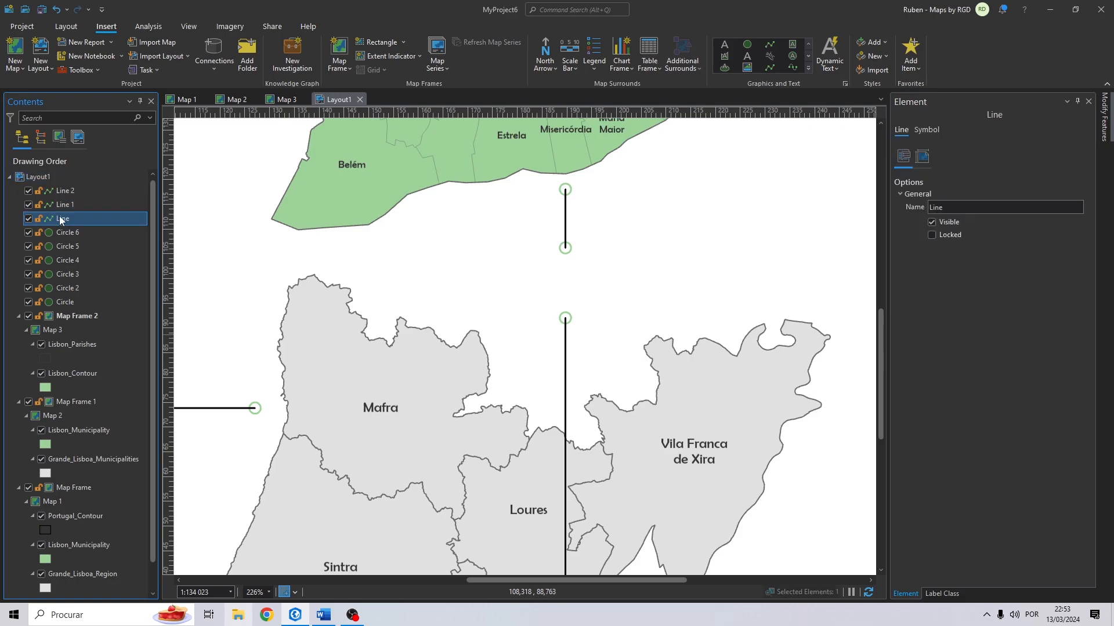
pyautogui.moveTo(65, 190); pyautogui.dragTo(58, 307)
# Recolor the three selected connector lines to the same light green as the Lisboa municipality fill.
pyautogui.rightClick(61, 274)
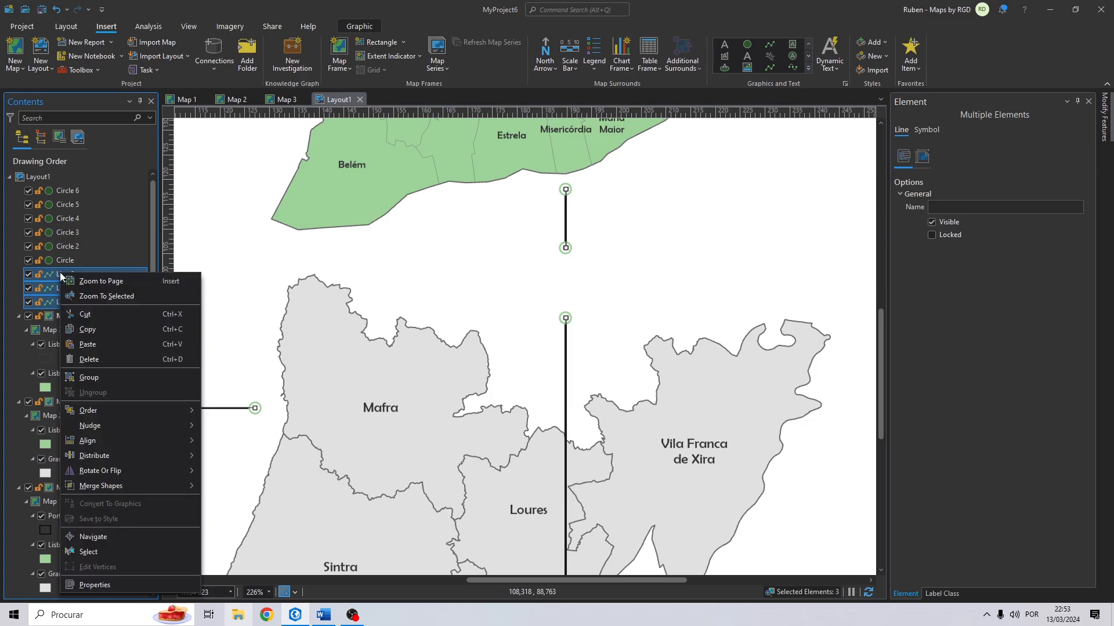
pyautogui.click(75, 580)
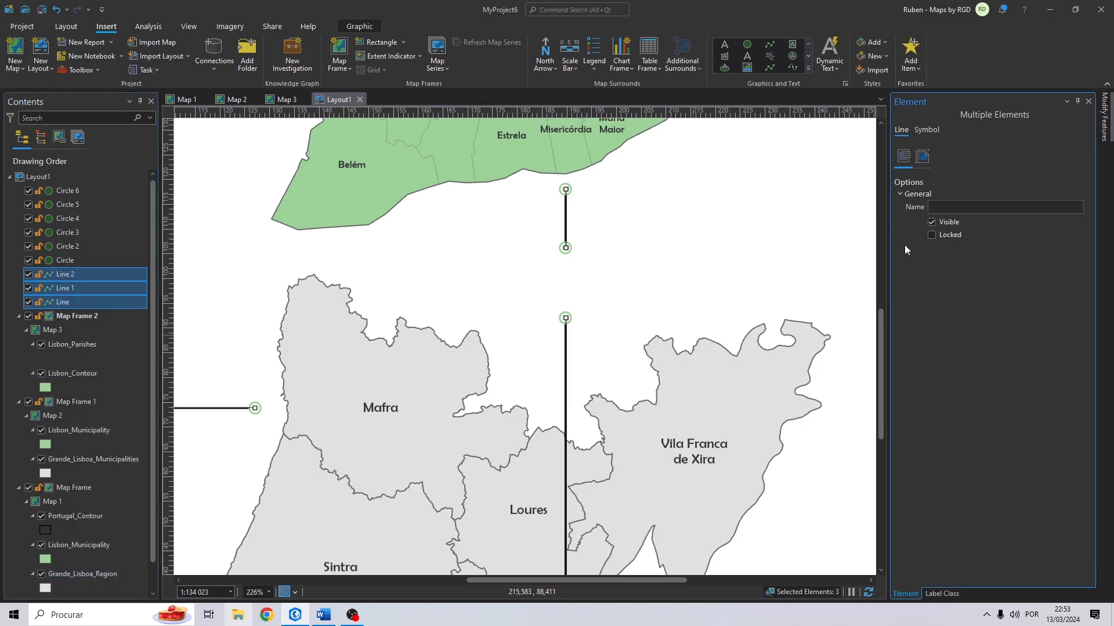
pyautogui.click(930, 130)
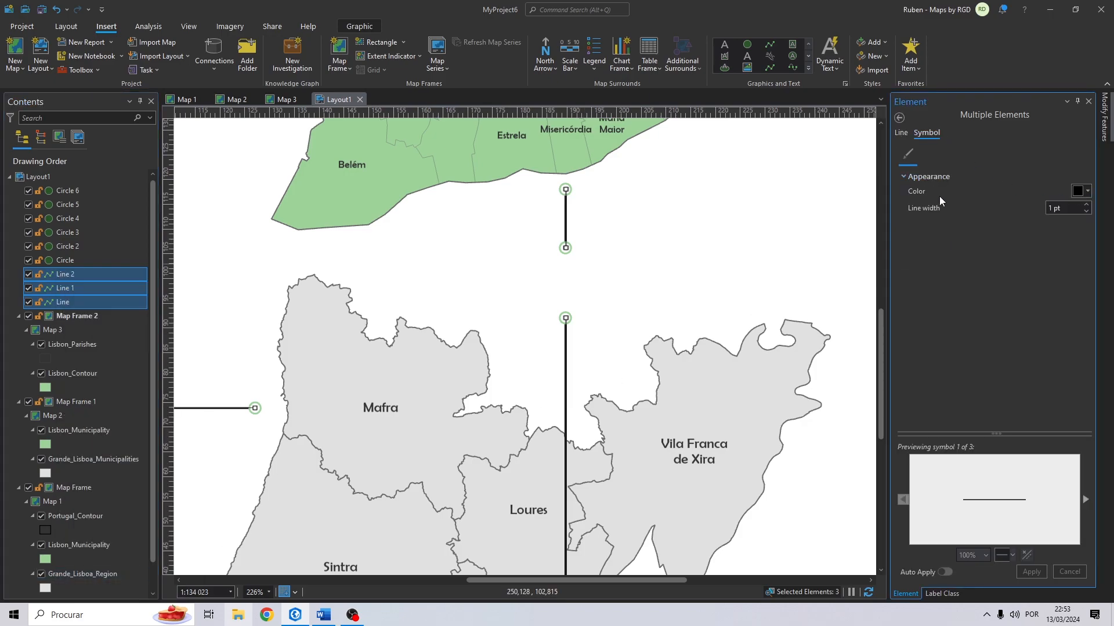
pyautogui.click(1080, 192)
pyautogui.click(980, 362)
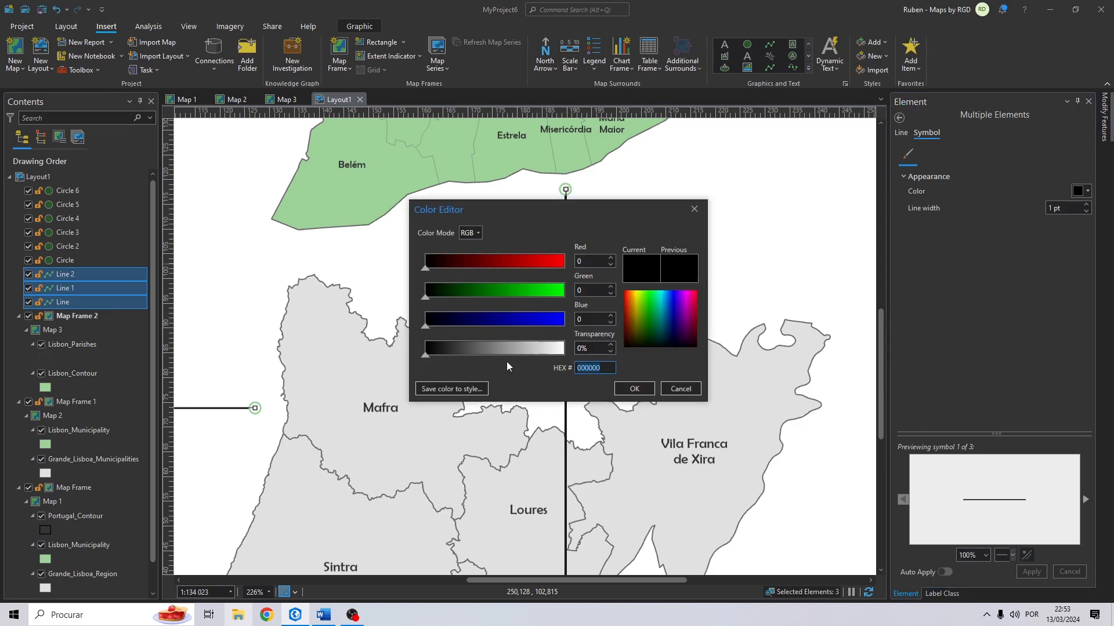
pyautogui.write('9cde299')
pyautogui.press('BackSpace')
pyautogui.click(631, 390)
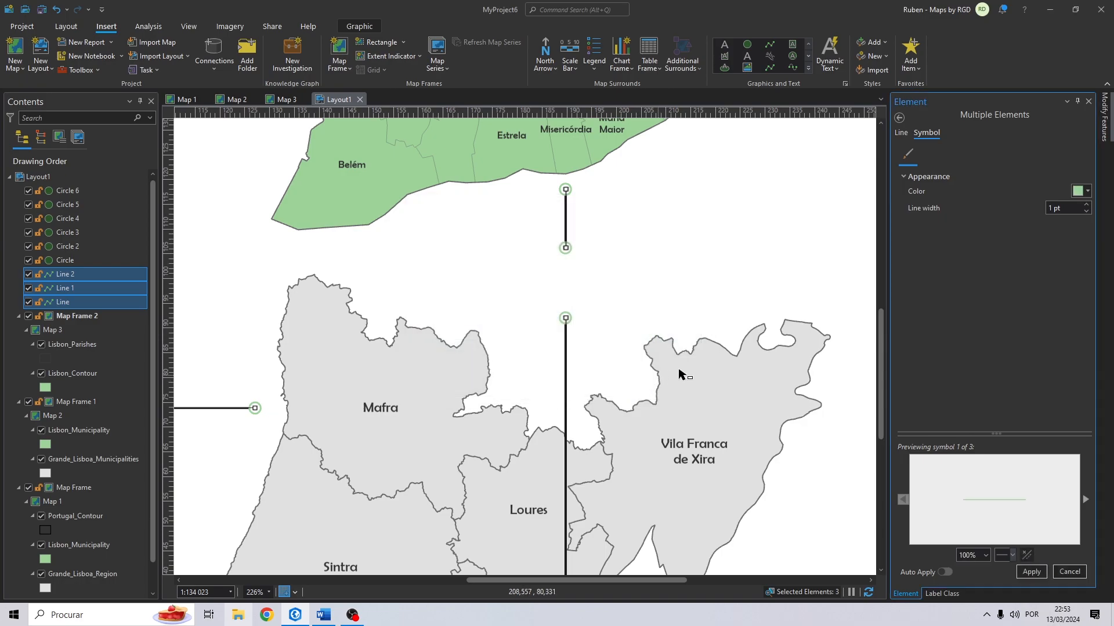
pyautogui.click(1030, 572)
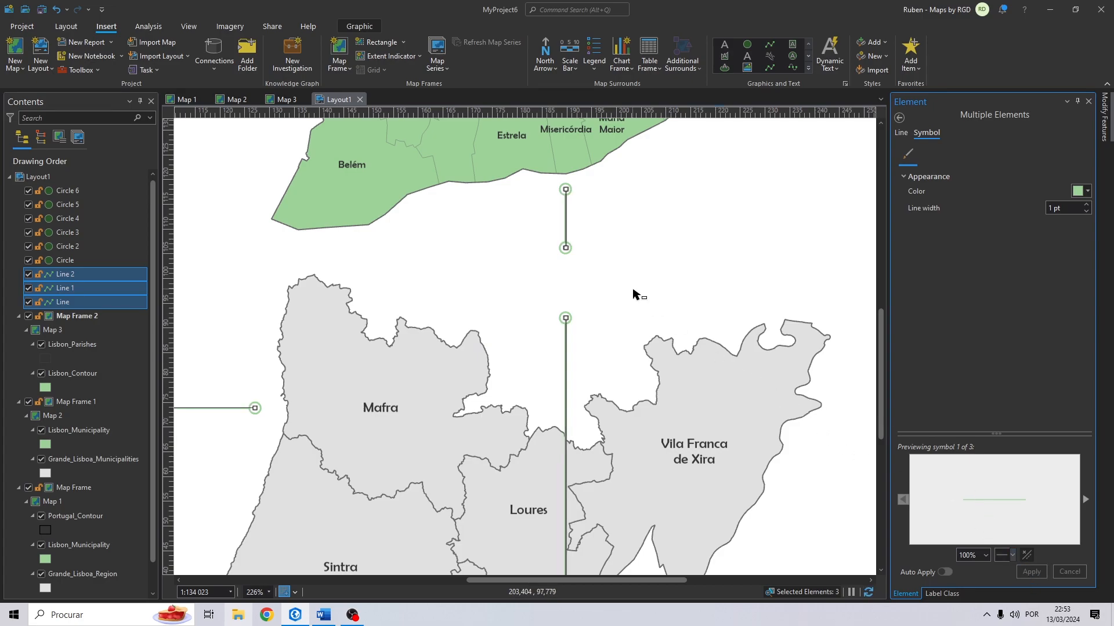
# Draw a short vertical line from the center of the white circle in Lisboa up to the municipality's northern boundary, over the green connector.
pyautogui.click(579, 306)
pyautogui.scroll(-5, 579, 306)
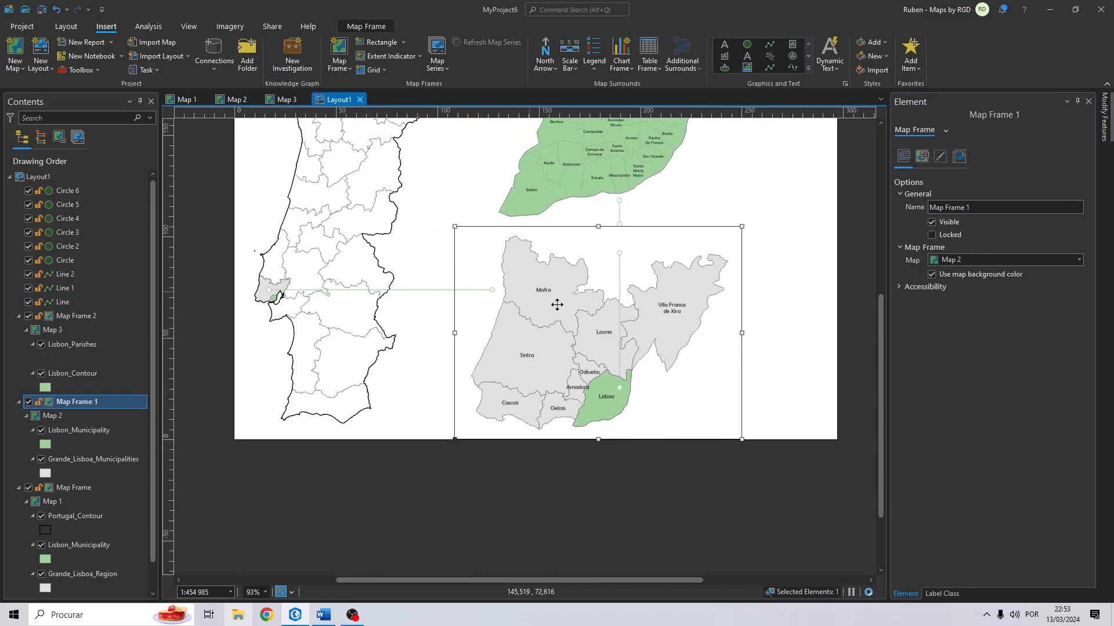
pyautogui.click(804, 351)
pyautogui.scroll(6, 626, 384)
pyautogui.scroll(2, 625, 385)
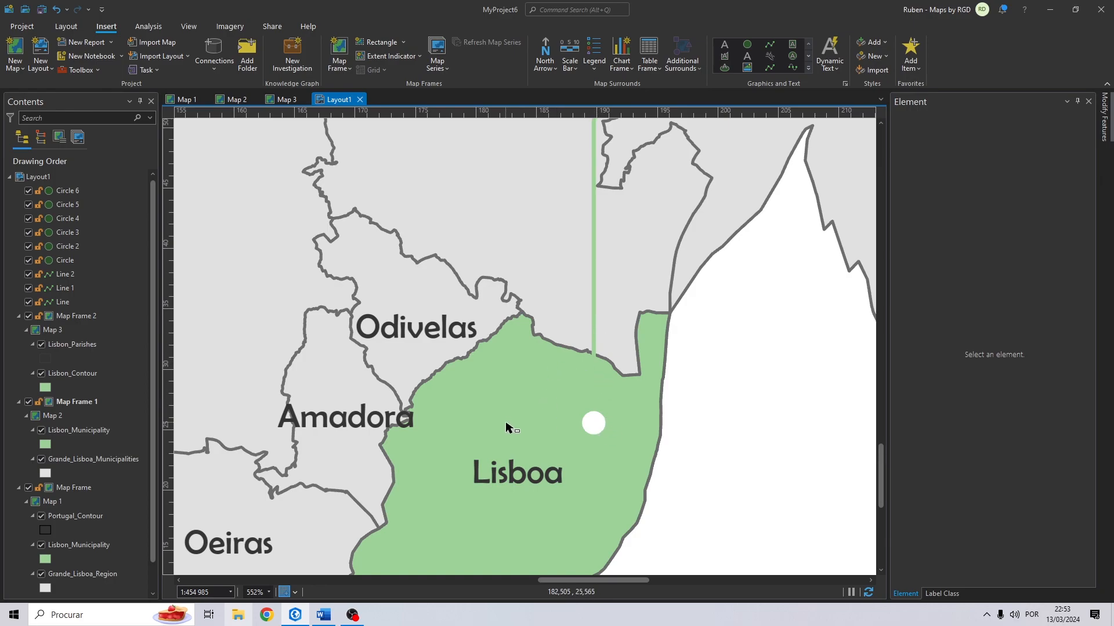
pyautogui.scroll(-2, 551, 348)
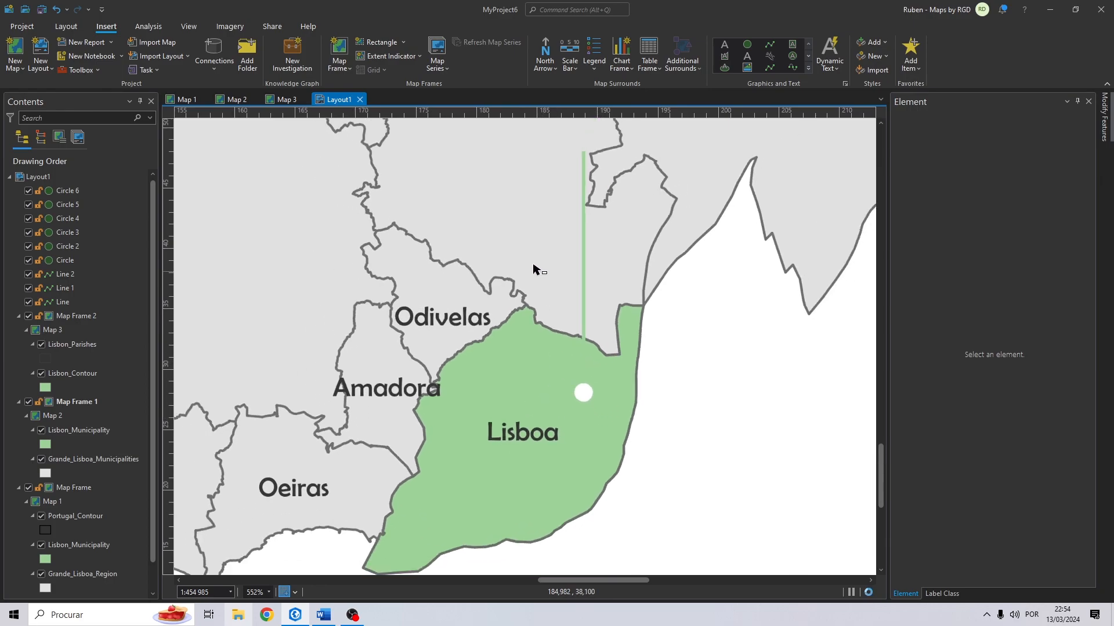
pyautogui.click(770, 46)
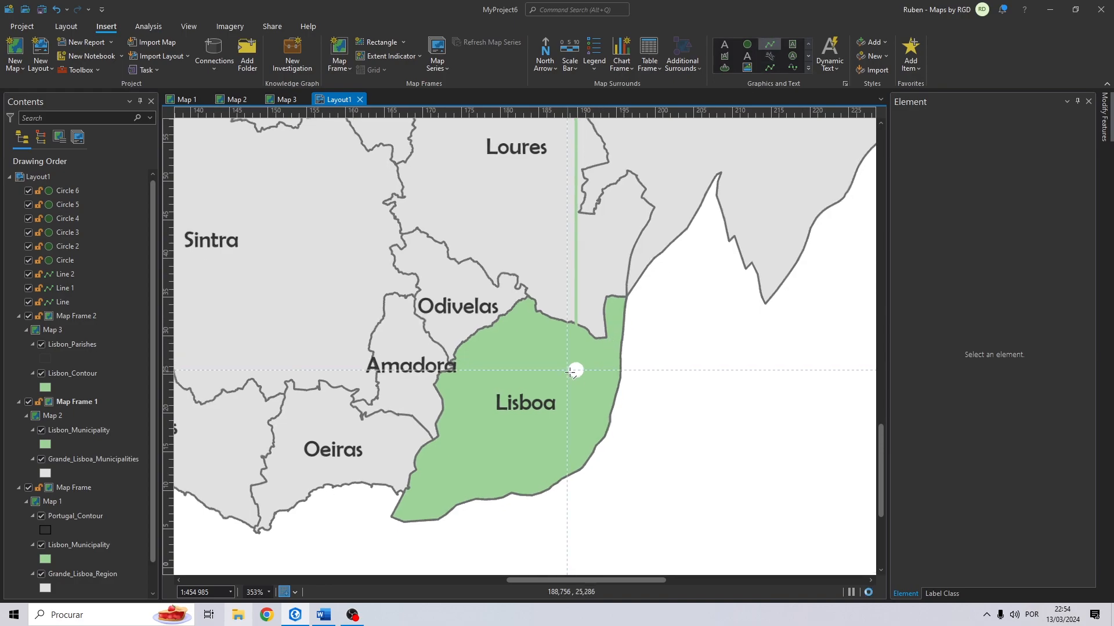
pyautogui.scroll(4, 580, 369)
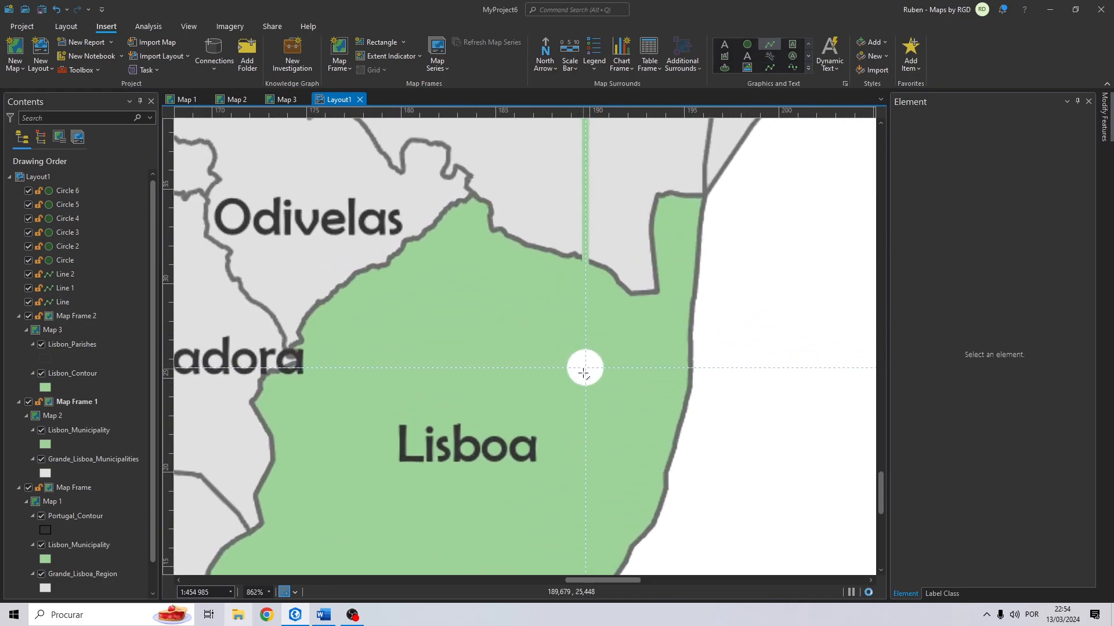
pyautogui.doubleClick(585, 262)
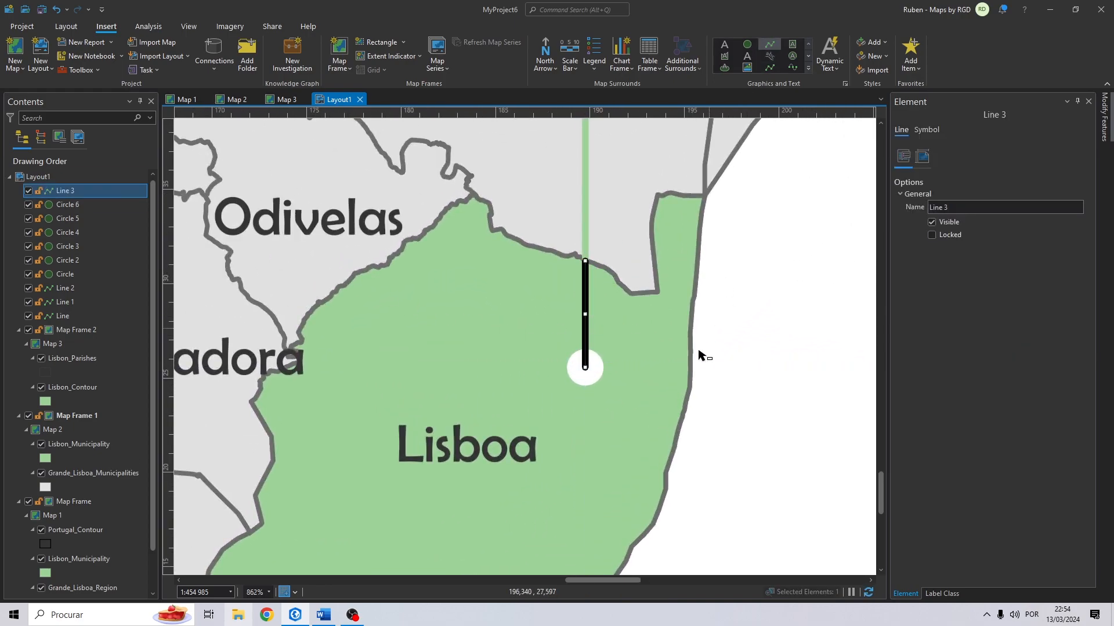
# Change the color of the short line inside Lisboa to white.
pyautogui.click(927, 130)
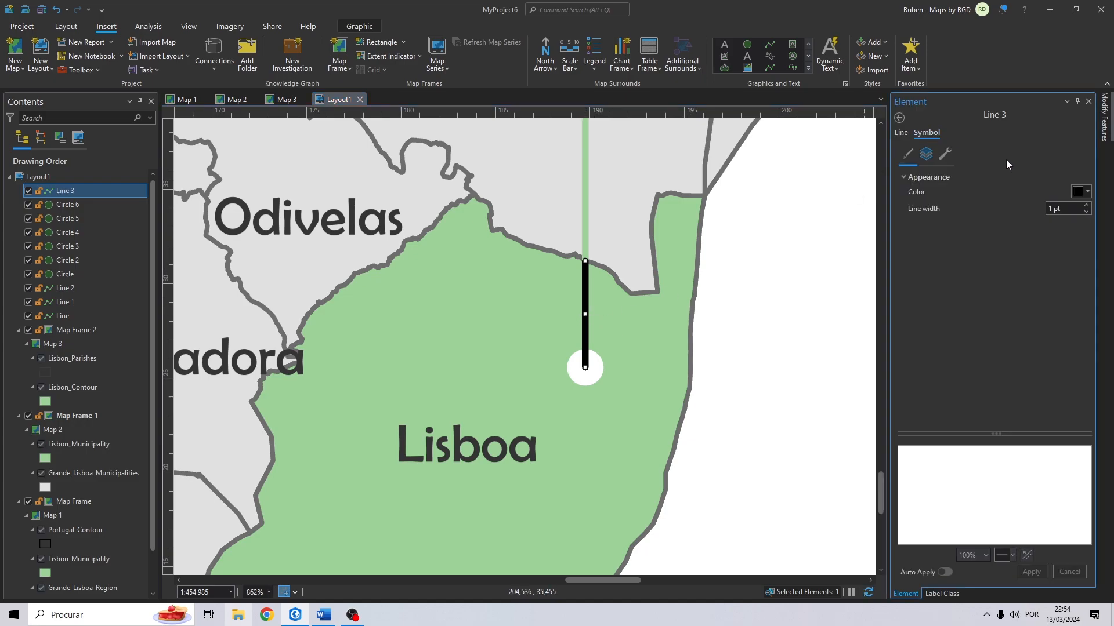
pyautogui.click(1080, 192)
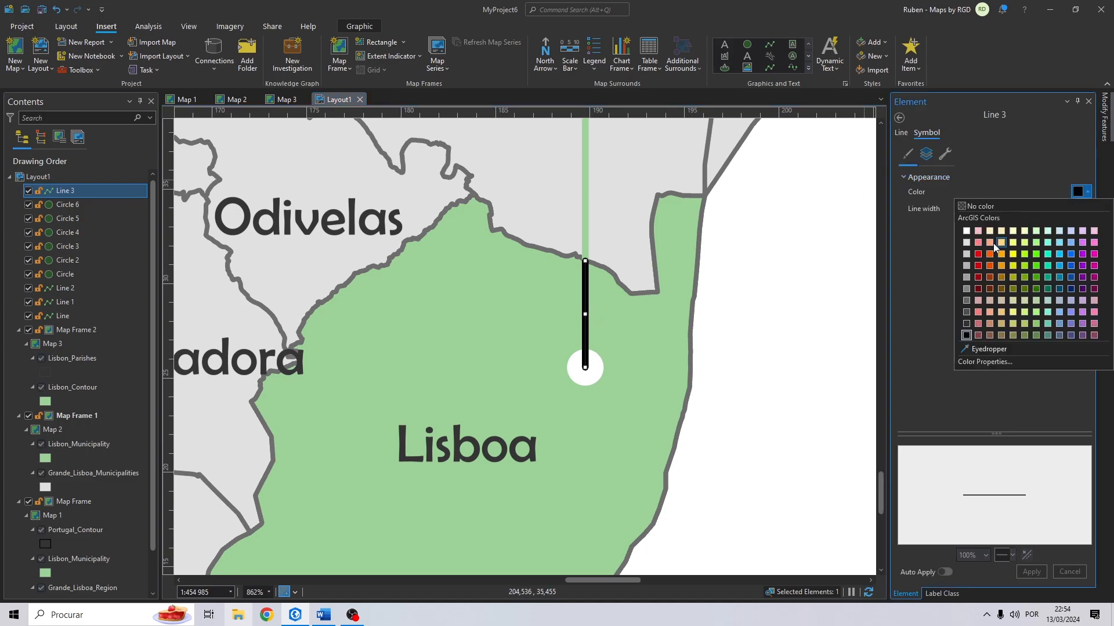
pyautogui.click(967, 231)
pyautogui.click(1031, 572)
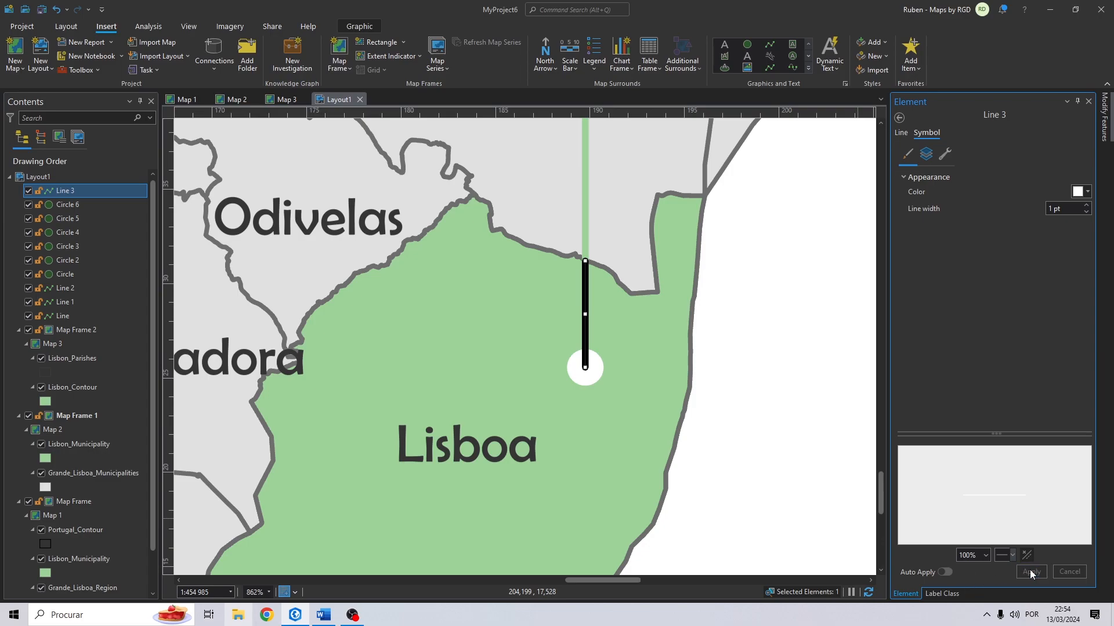
pyautogui.click(820, 344)
# Add the text "Grande Lisboa" to the layout, northwest of Mafra between the Portugal and municipalities maps.
pyautogui.scroll(-6, 731, 304)
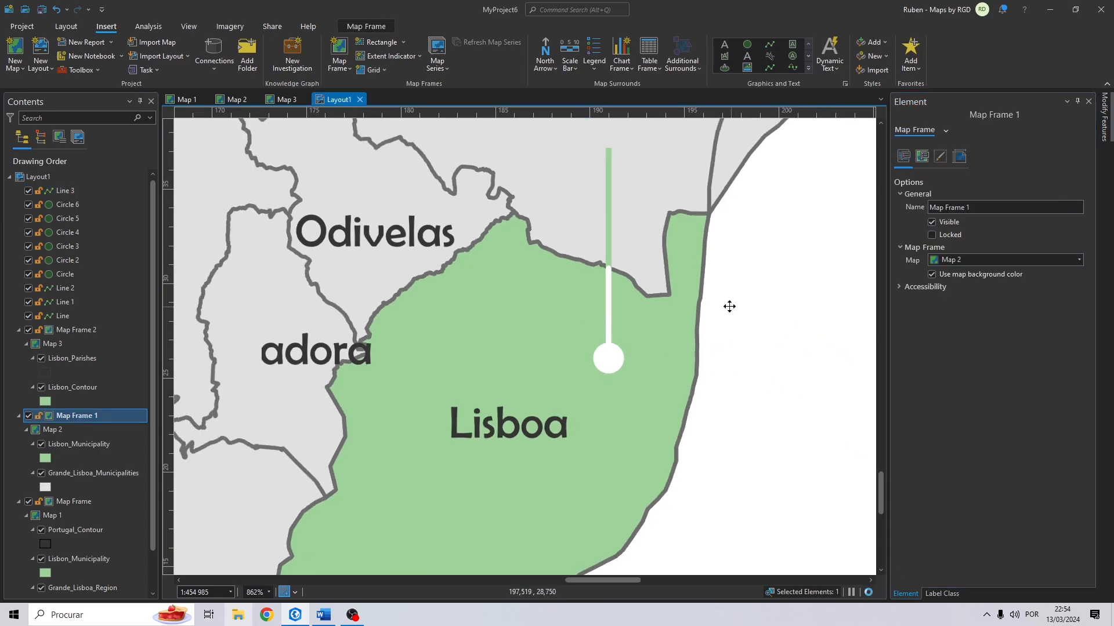
pyautogui.scroll(-2, 704, 348)
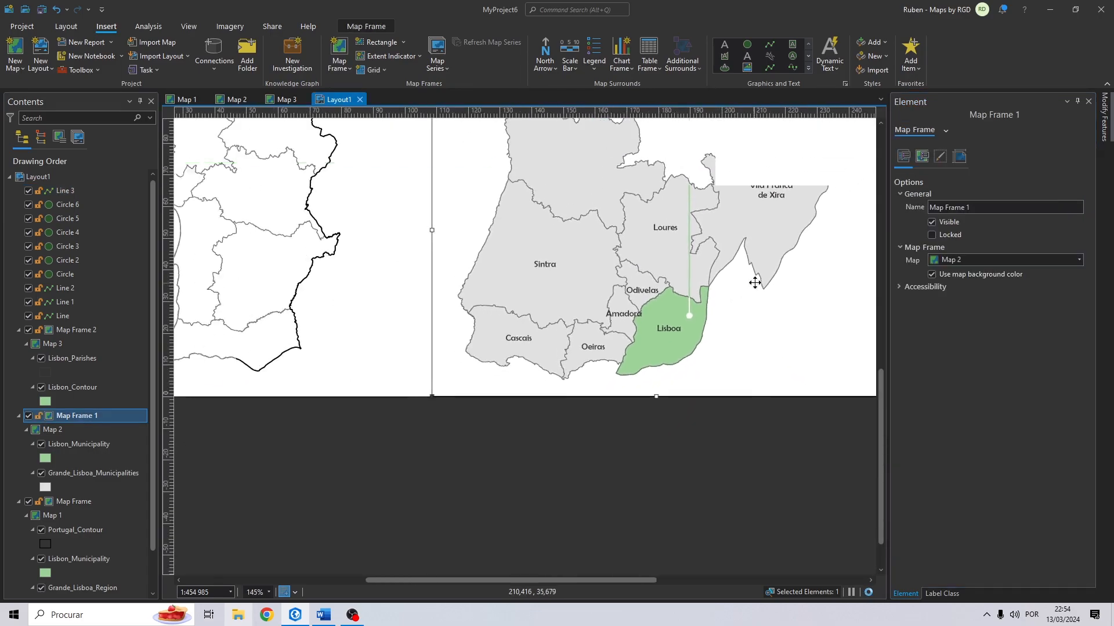
pyautogui.scroll(-4, 672, 386)
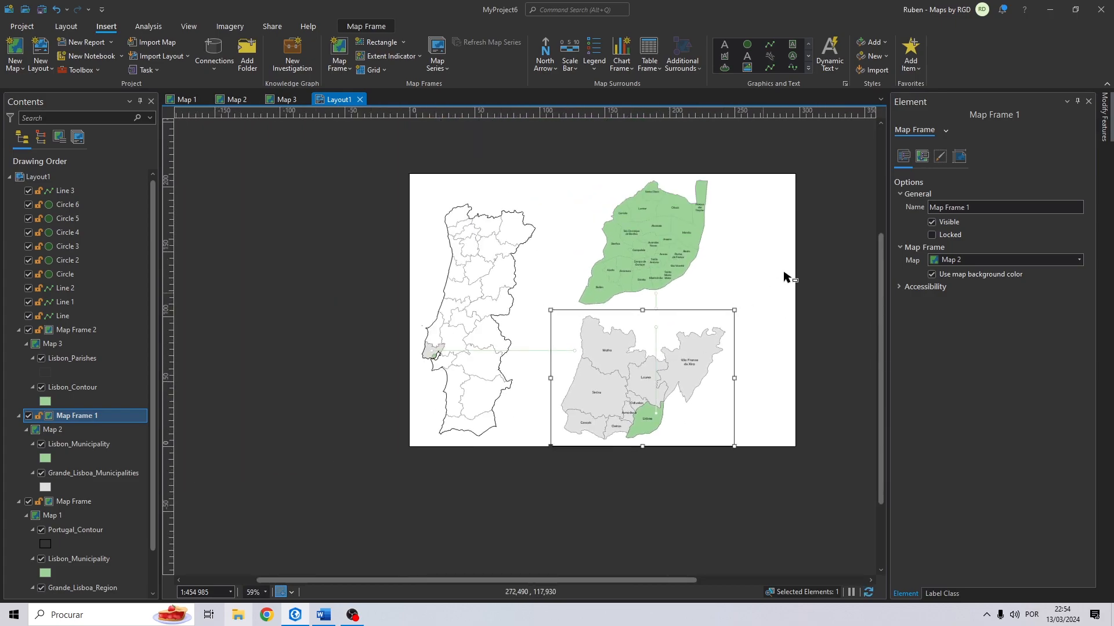
pyautogui.click(805, 258)
pyautogui.scroll(4, 510, 162)
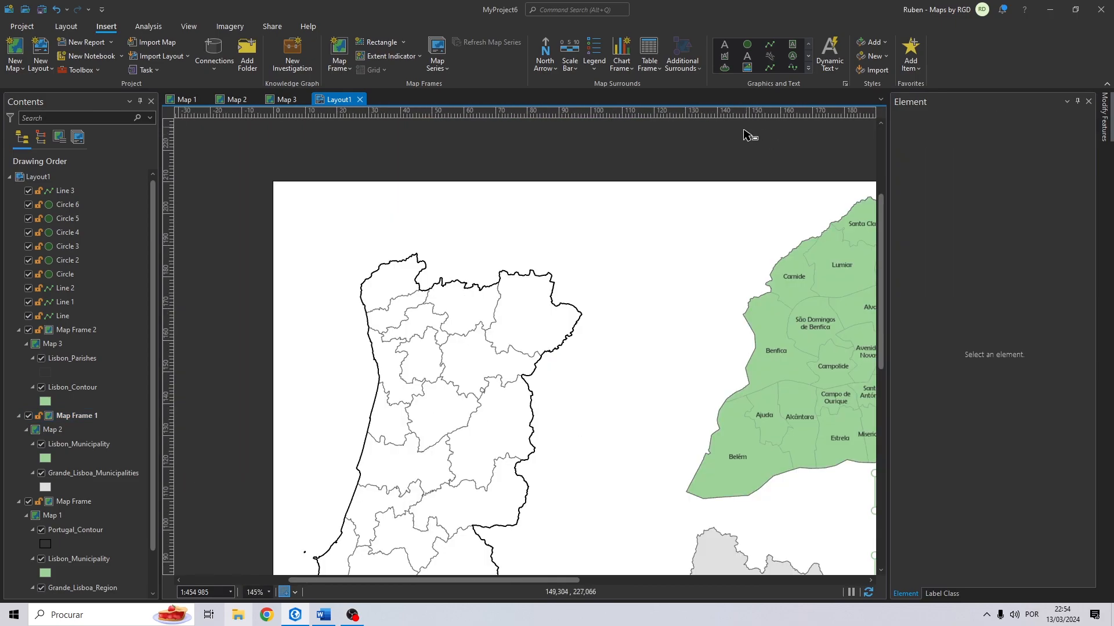
pyautogui.scroll(-2, 716, 168)
pyautogui.moveTo(706, 184); pyautogui.dragTo(573, 110)
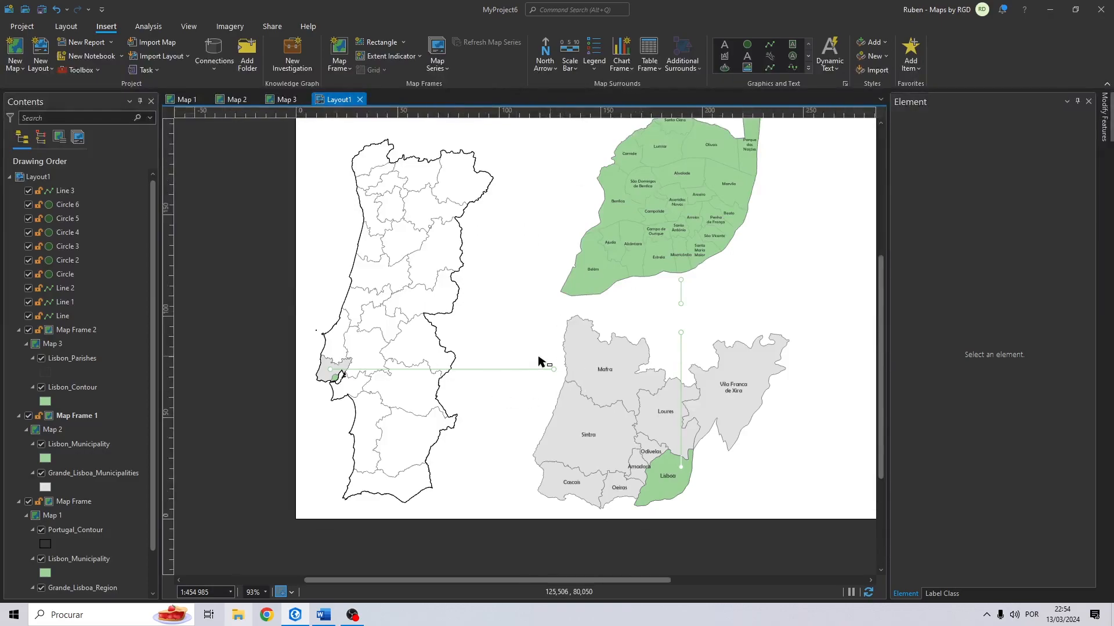
pyautogui.click(724, 45)
pyautogui.click(511, 312)
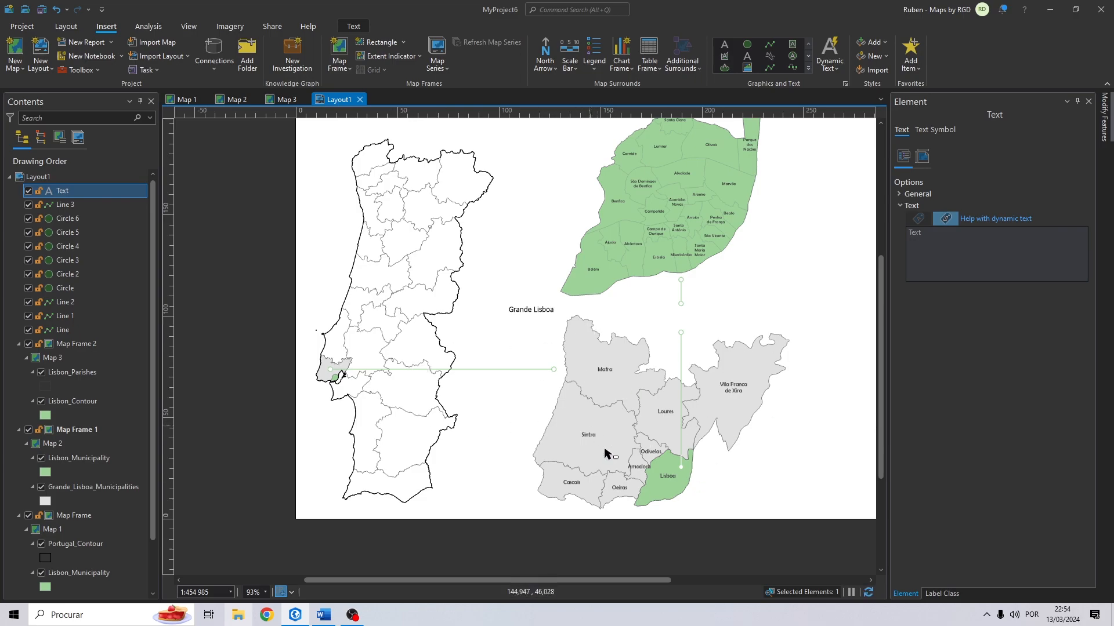
# Format the "Grande Lisboa" text in Berlin Sans FB with a dark gray color.
pyautogui.click(525, 310)
pyautogui.rightClick(531, 310)
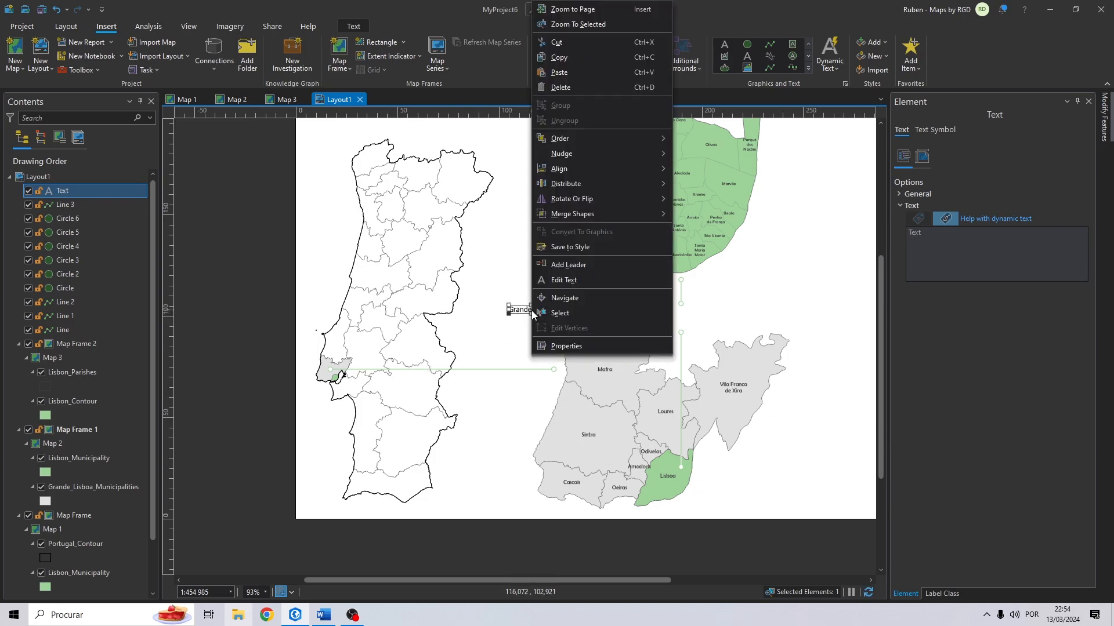
pyautogui.click(566, 346)
pyautogui.click(935, 133)
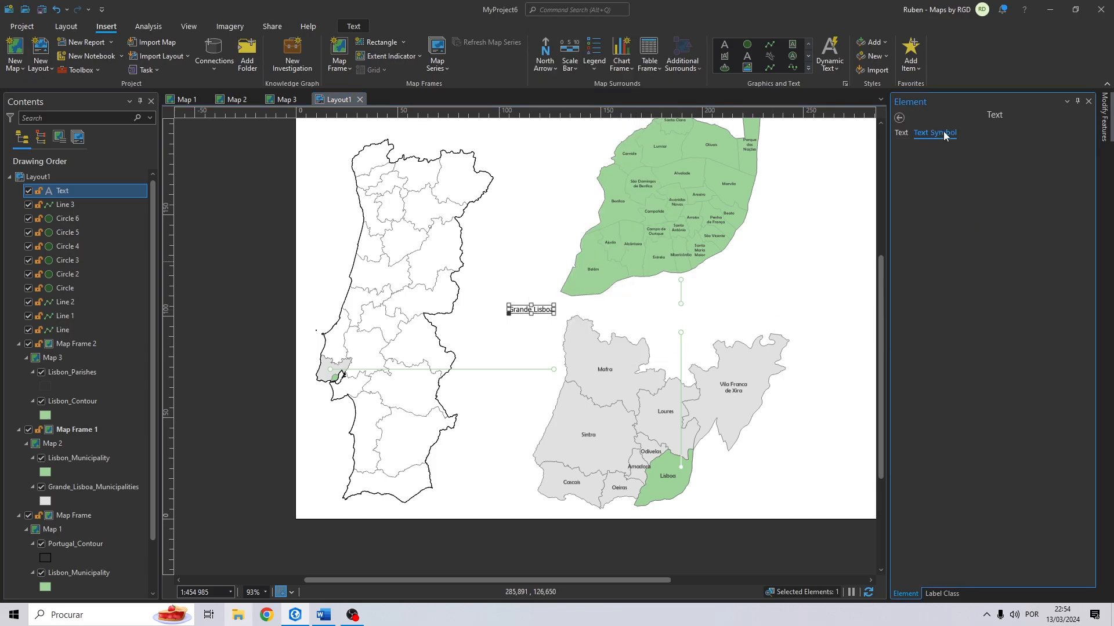
pyautogui.click(1077, 195)
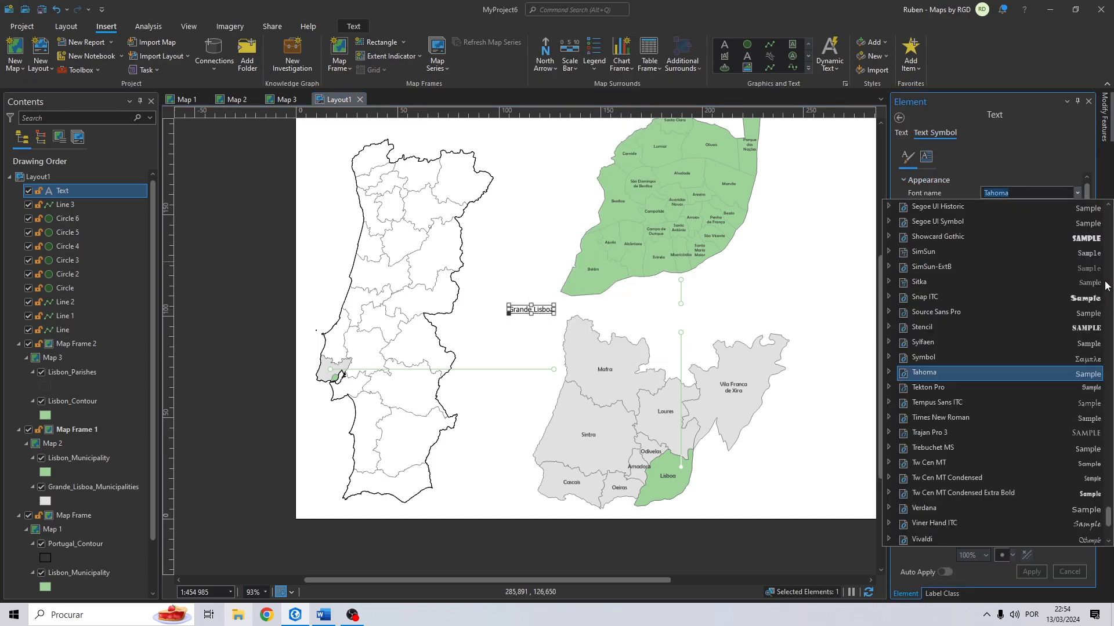
pyautogui.moveTo(1108, 508); pyautogui.dragTo(1108, 220)
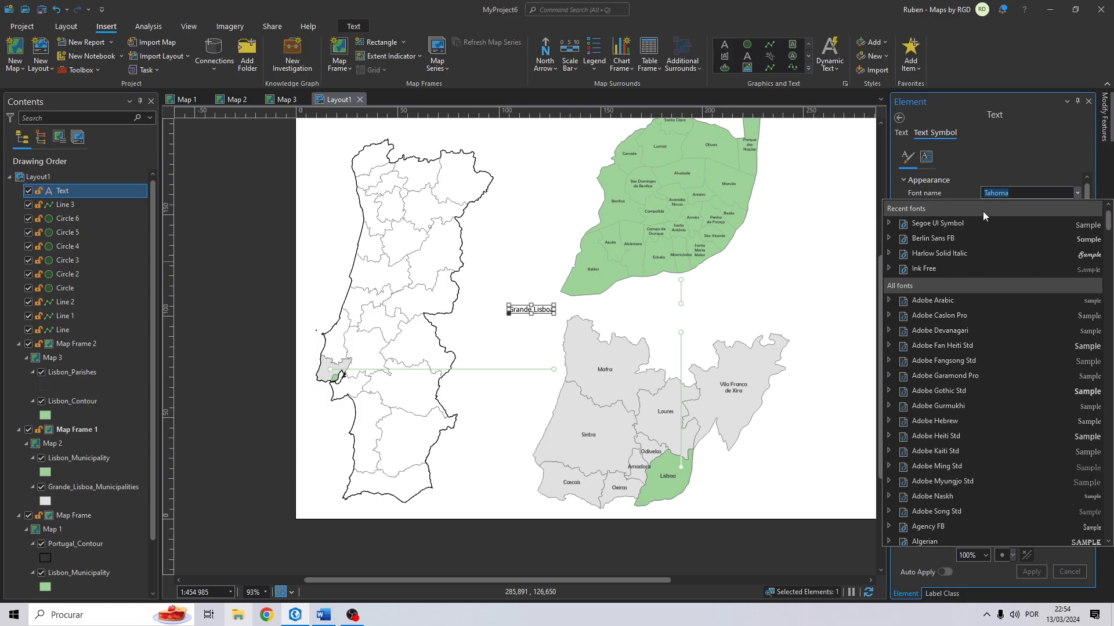
pyautogui.click(922, 239)
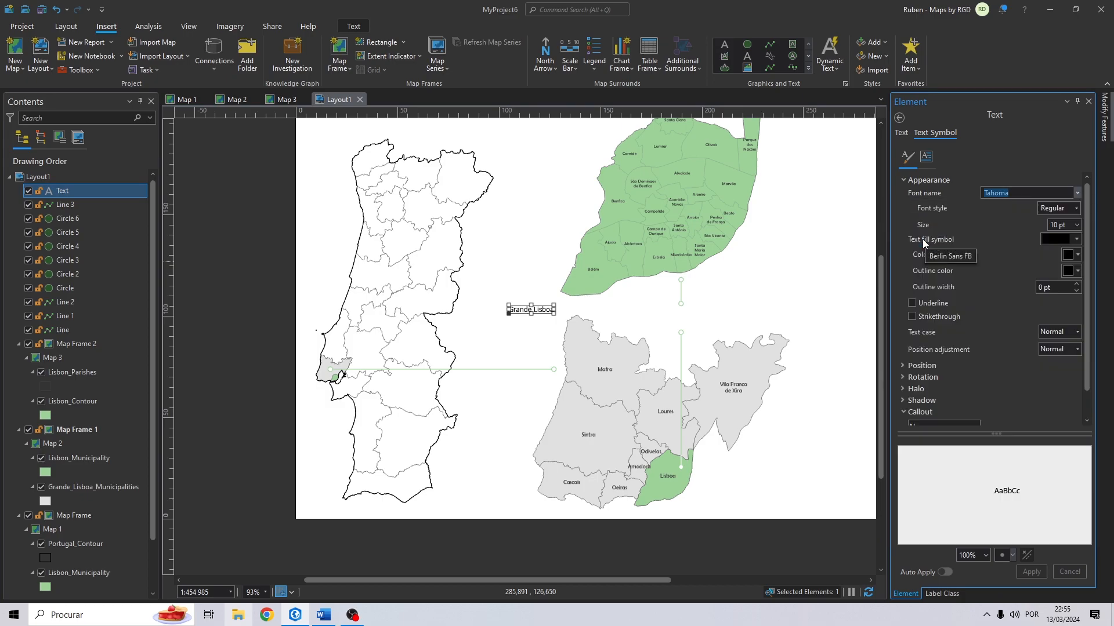
pyautogui.click(1071, 256)
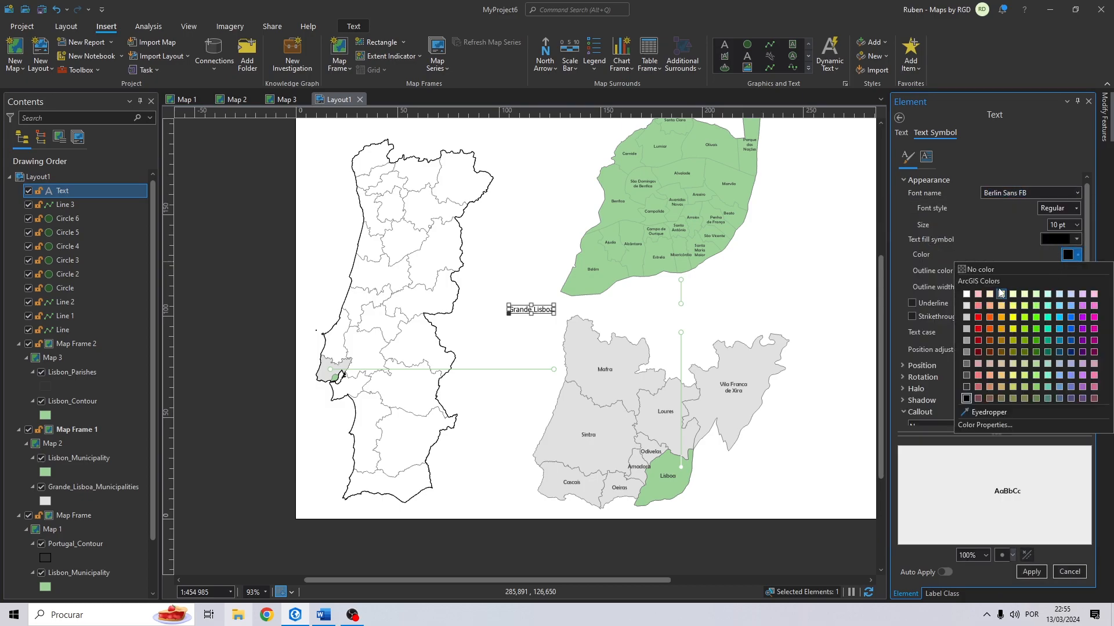
pyautogui.click(966, 387)
pyautogui.click(1032, 572)
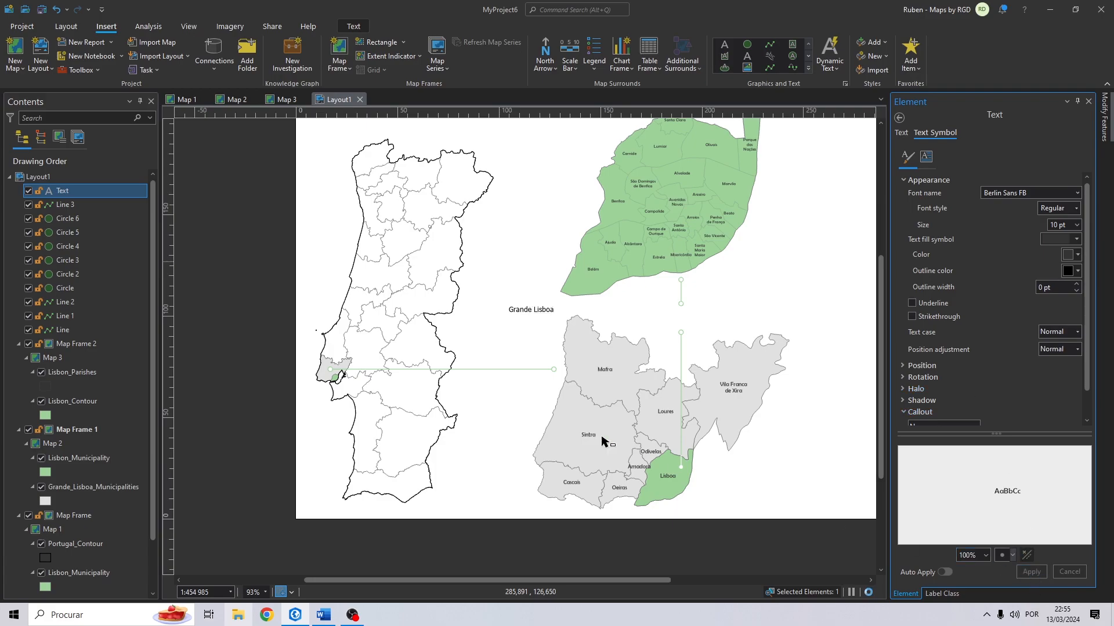
# Set the "Grande Lisboa" text size to 12 pt.
pyautogui.scroll(3, 534, 316)
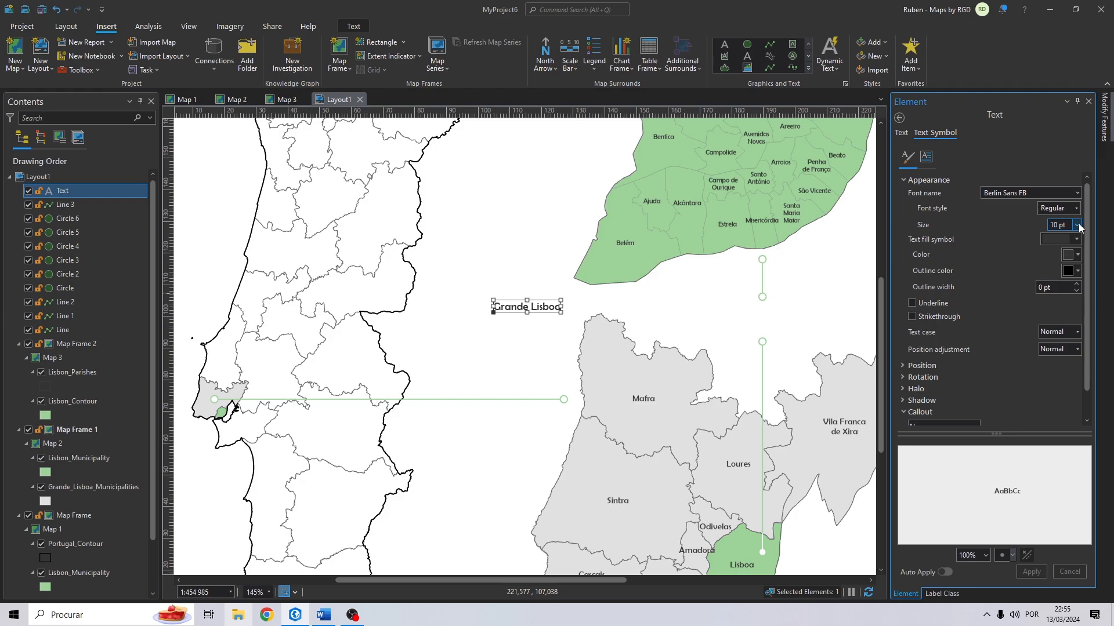
pyautogui.click(1077, 226)
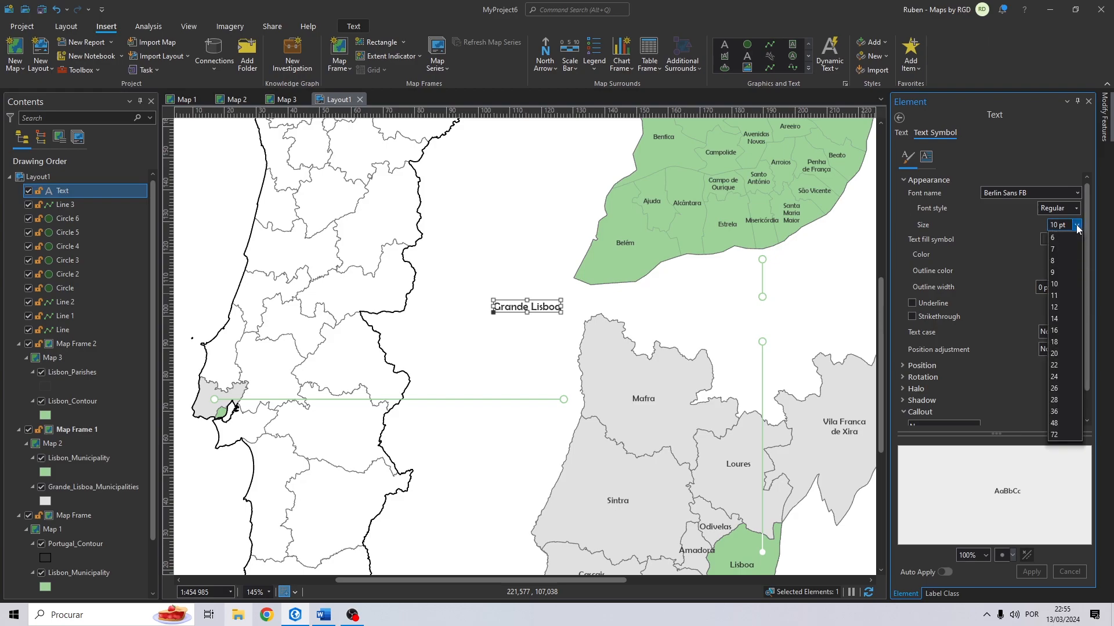
pyautogui.click(1059, 308)
pyautogui.click(1031, 572)
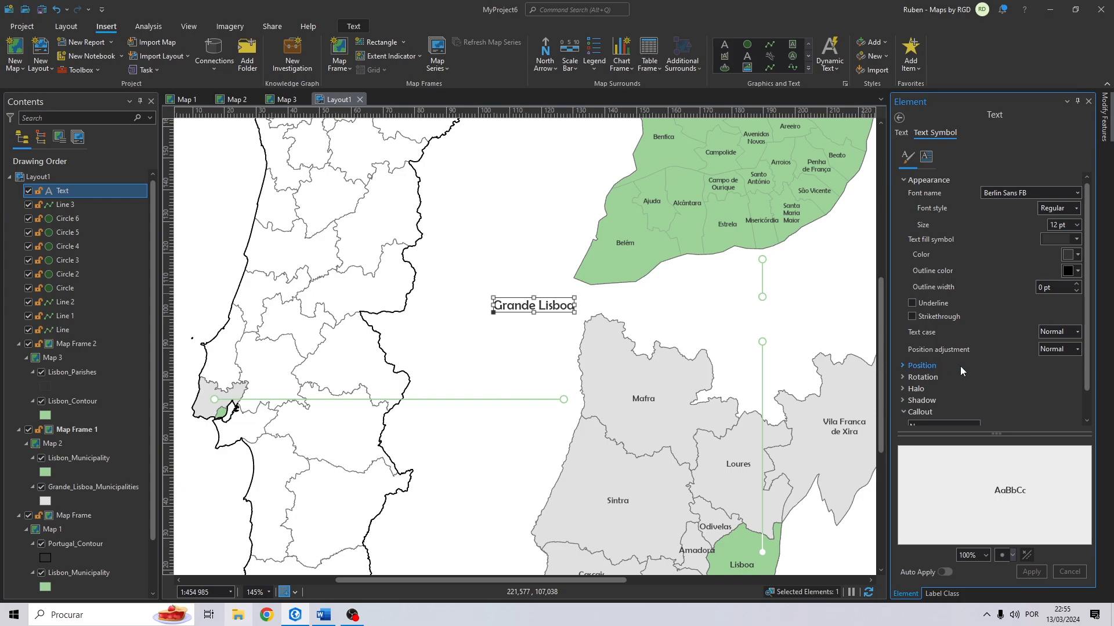
# Give the "Grande Lisboa" text a Background callout with 10 pt left and right margins and 0 pt top and bottom margins.
pyautogui.scroll(-2, 958, 367)
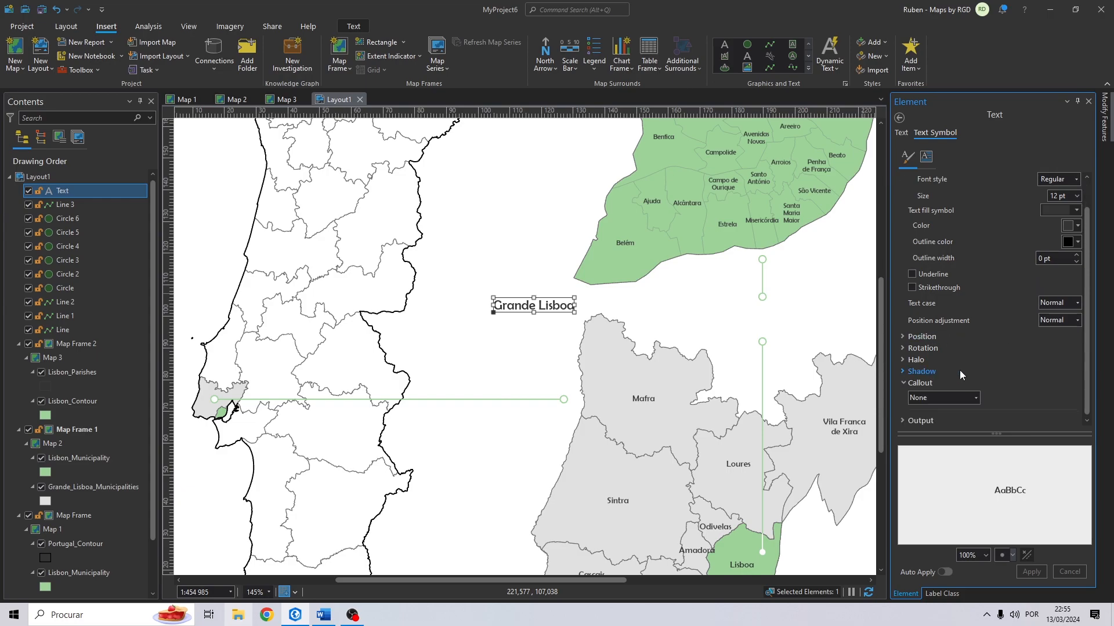
pyautogui.click(916, 399)
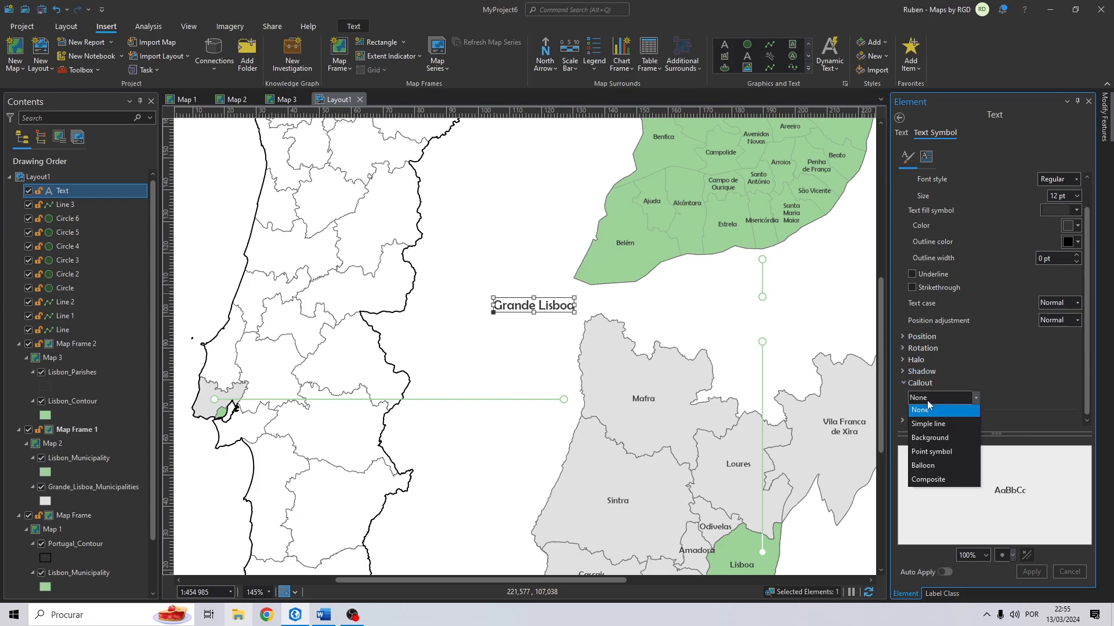
pyautogui.click(930, 441)
pyautogui.scroll(-6, 1021, 360)
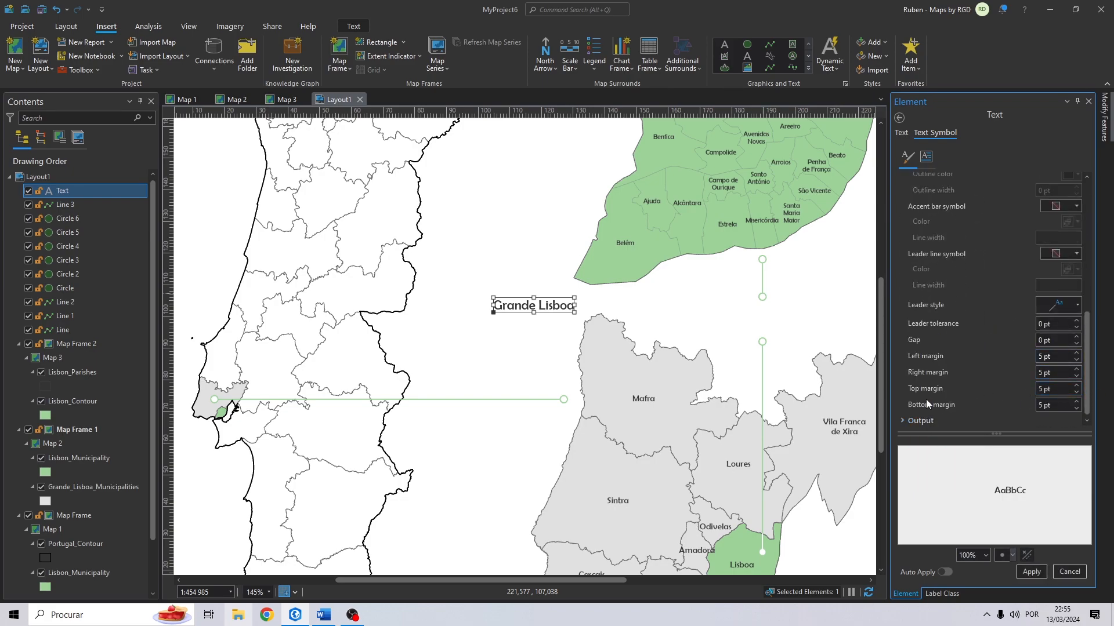
pyautogui.click(1076, 409)
pyautogui.click(1076, 408)
pyautogui.click(1075, 370)
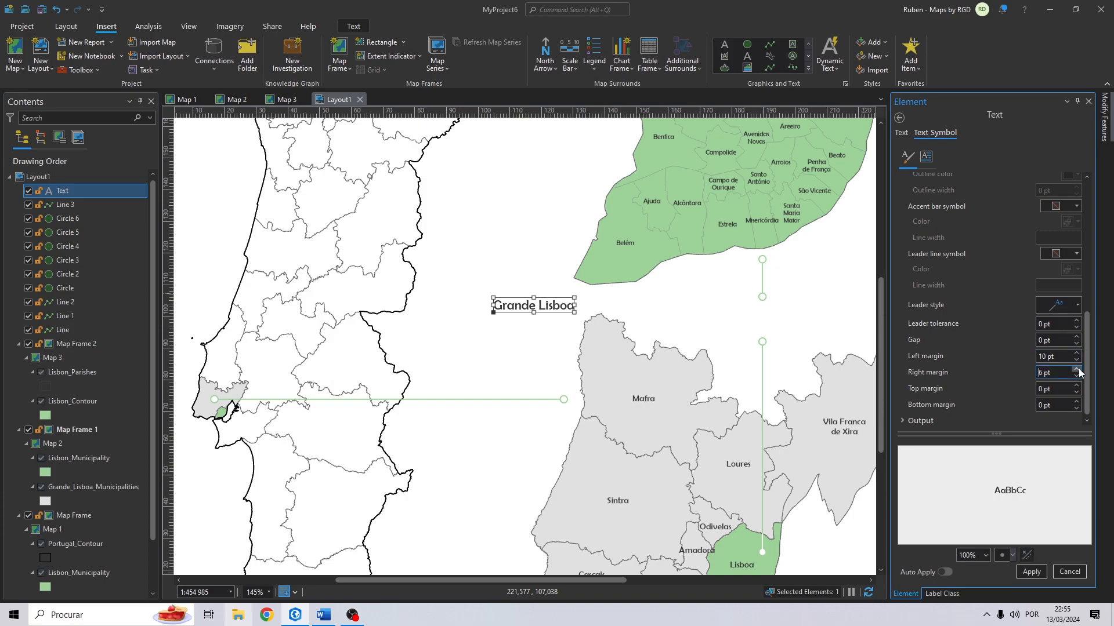
pyautogui.click(1032, 572)
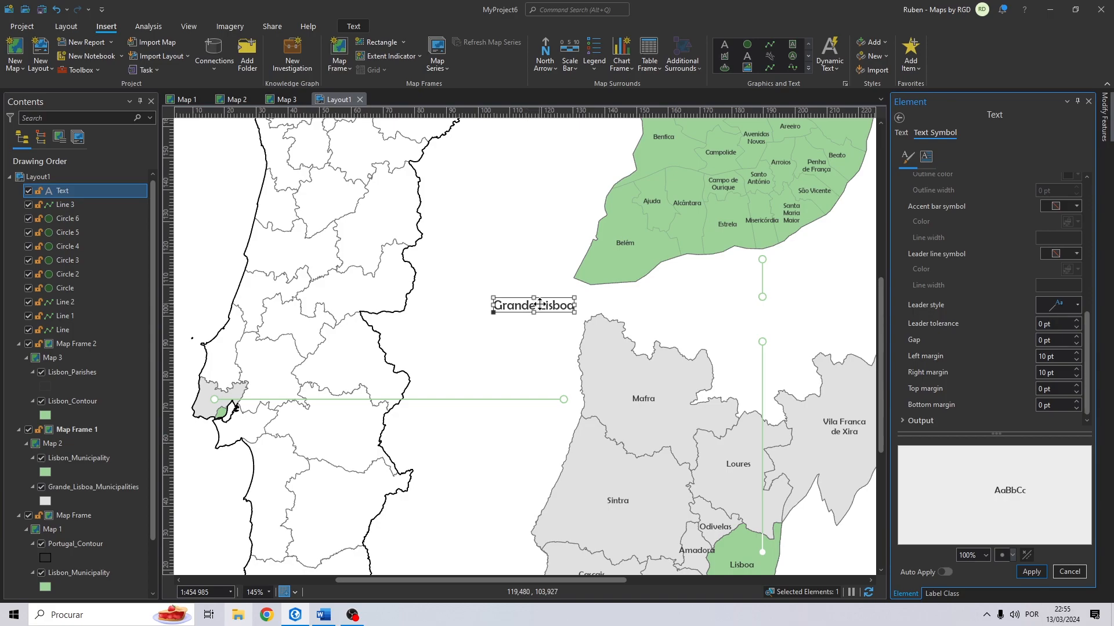
# Move the "Grande Lisboa" text onto the horizontal connector line between the Portugal and municipalities maps.
pyautogui.click(523, 333)
pyautogui.click(539, 304)
pyautogui.moveTo(539, 304); pyautogui.dragTo(480, 404)
pyautogui.scroll(4, 464, 422)
pyautogui.scroll(-2, 541, 363)
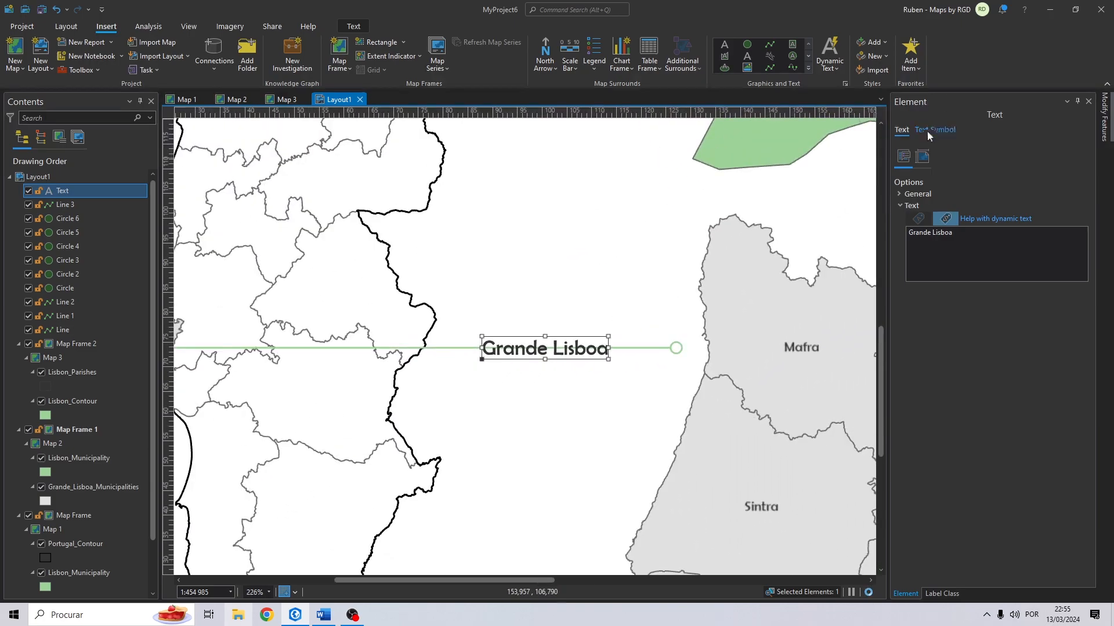
# Apply the white polygon symbol as the callout background of the "Grande Lisboa" text.
pyautogui.click(927, 133)
pyautogui.scroll(-5, 974, 256)
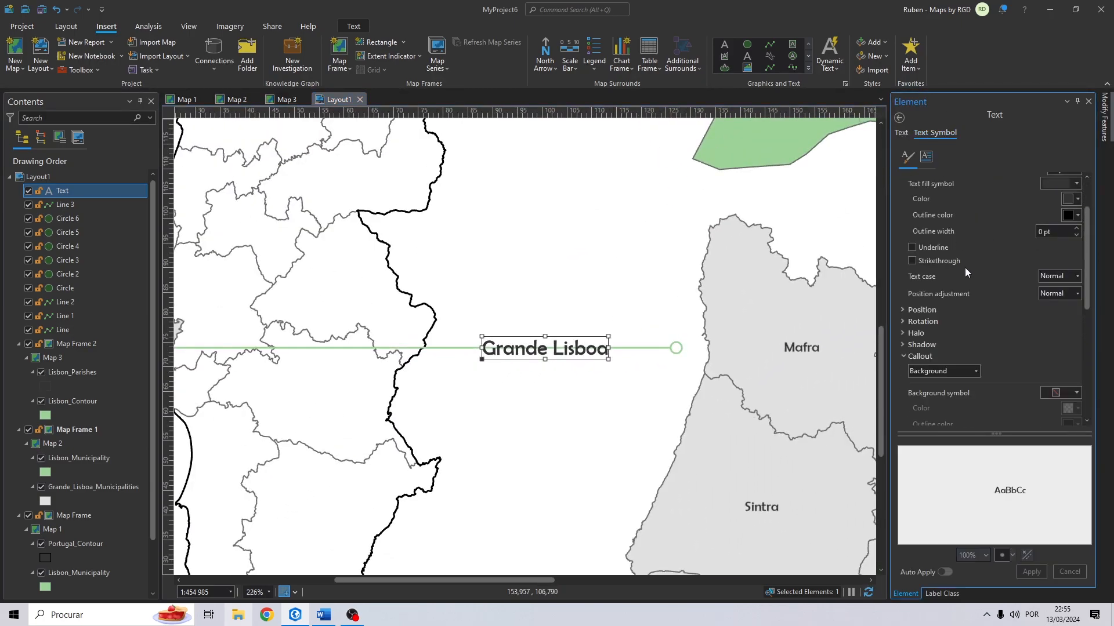
pyautogui.scroll(-1, 963, 270)
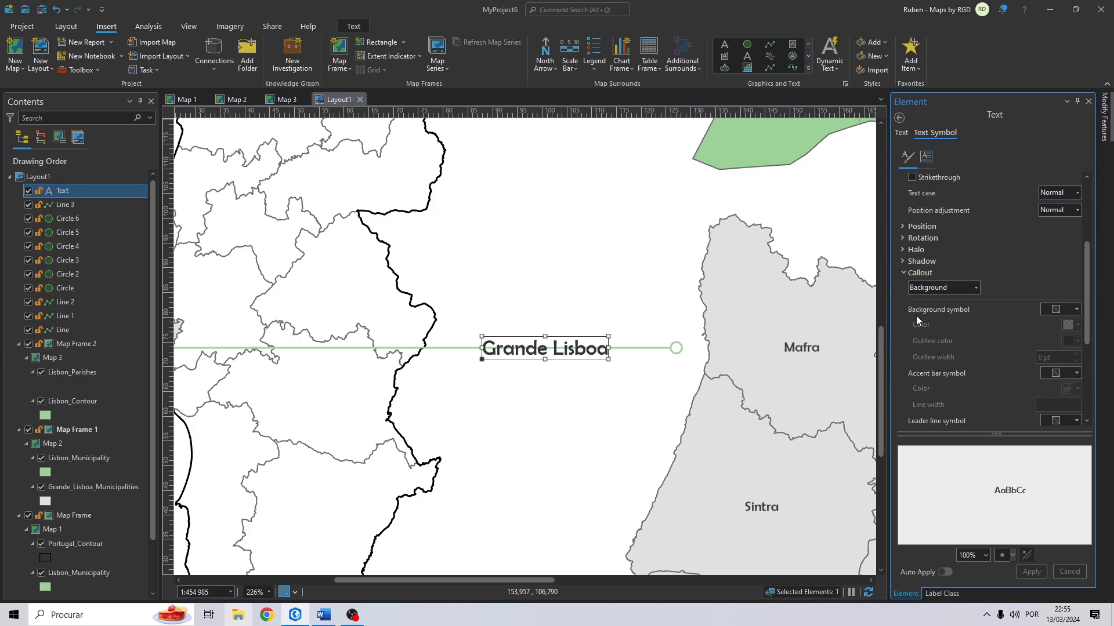
pyautogui.click(1068, 313)
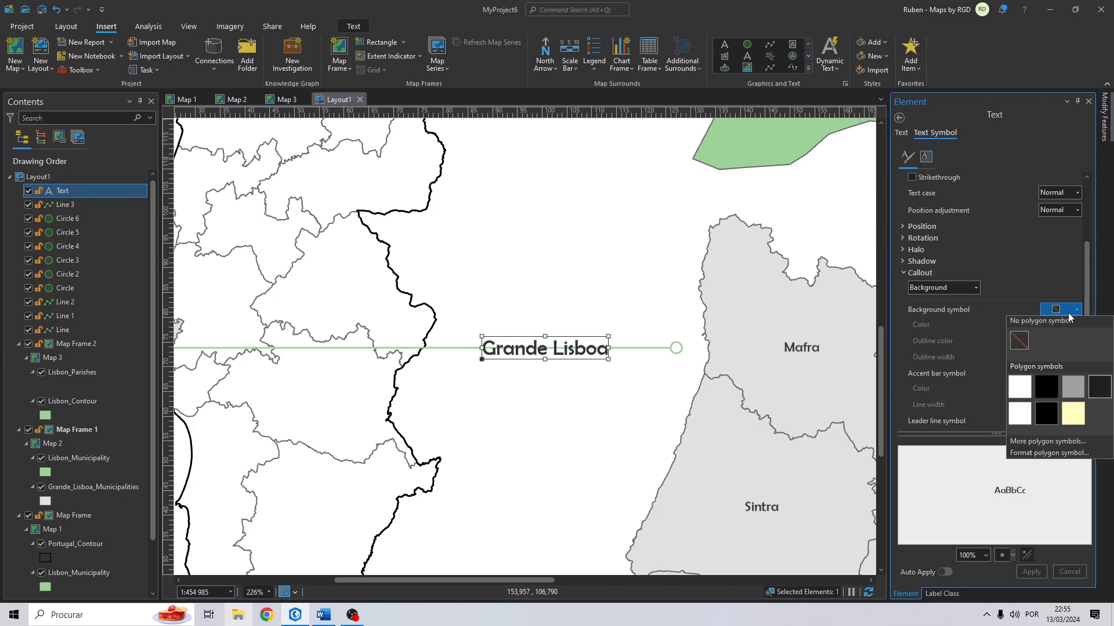
pyautogui.click(1017, 384)
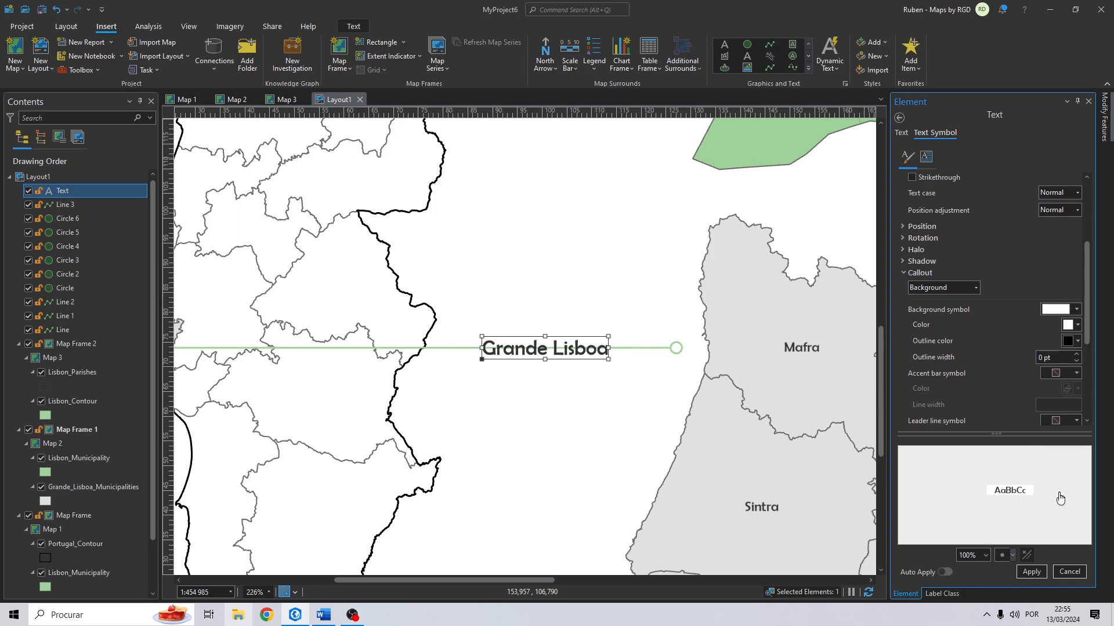
pyautogui.click(1031, 572)
# Shift the "Grande Lisboa" text slightly west along the horizontal connector line.
pyautogui.moveTo(585, 349); pyautogui.dragTo(564, 348)
pyautogui.click(574, 393)
pyautogui.scroll(-4, 570, 371)
pyautogui.moveTo(580, 297); pyautogui.dragTo(554, 280)
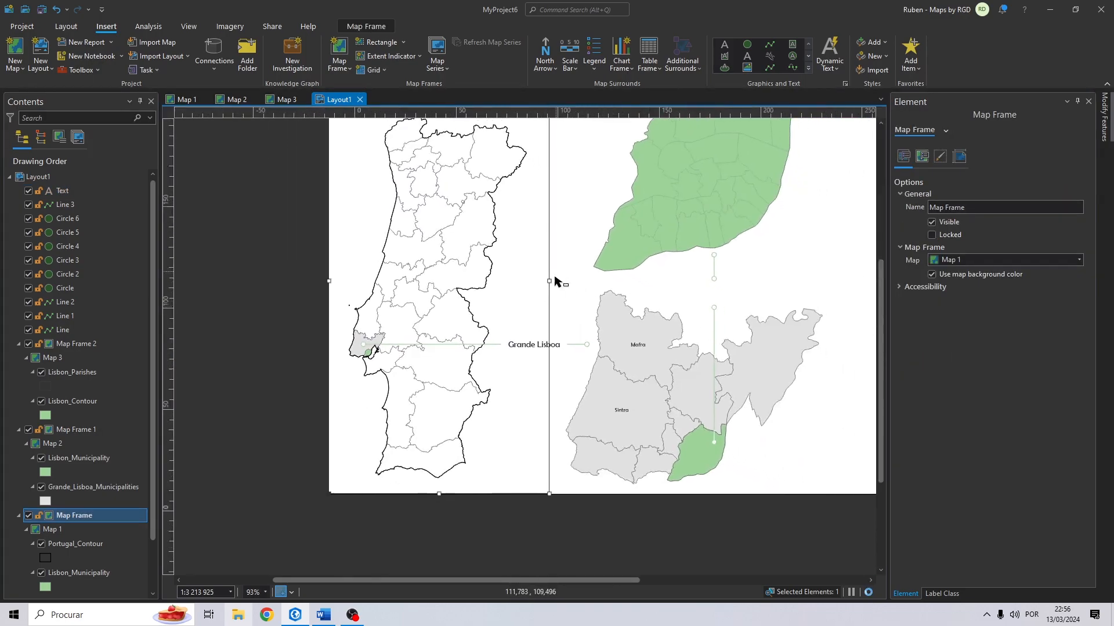
# Duplicate the "Grande Lisboa" text and place the copy in the gap between the two vertical connector lines.
pyautogui.click(526, 348)
pyautogui.hotkey('ctrl', 'c')
pyautogui.hotkey('ctrl', 'v')
pyautogui.moveTo(522, 344); pyautogui.dragTo(708, 294)
# Change the text of the copied label between the vertical connectors to "Lisbon".
pyautogui.doubleClick(708, 295)
pyautogui.scroll(5, 708, 295)
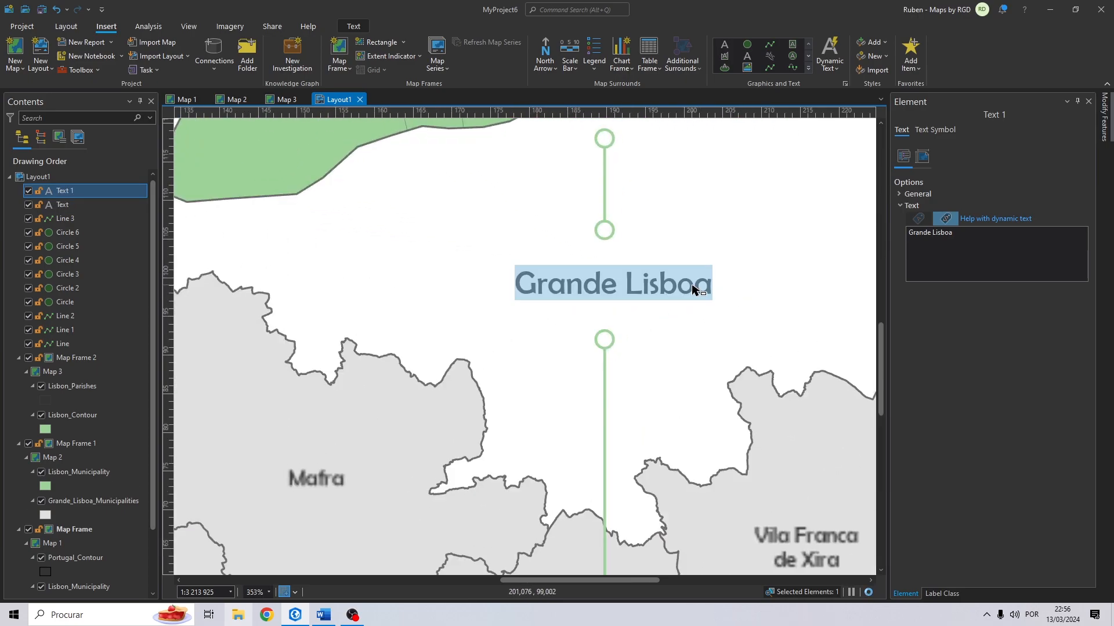
pyautogui.click(974, 236)
pyautogui.click(940, 241)
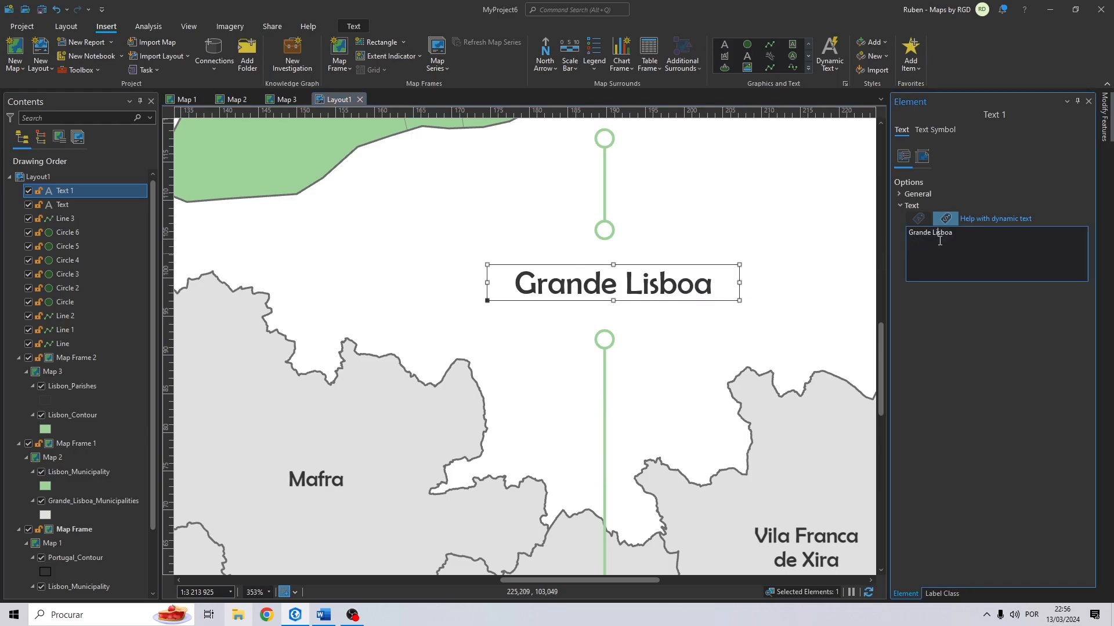
pyautogui.write('Lisbon')
pyautogui.click(756, 284)
# Center the "Lisbon" text on the vertical connectors, between their two facing circles.
pyautogui.click(565, 283)
pyautogui.moveTo(564, 284); pyautogui.dragTo(602, 287)
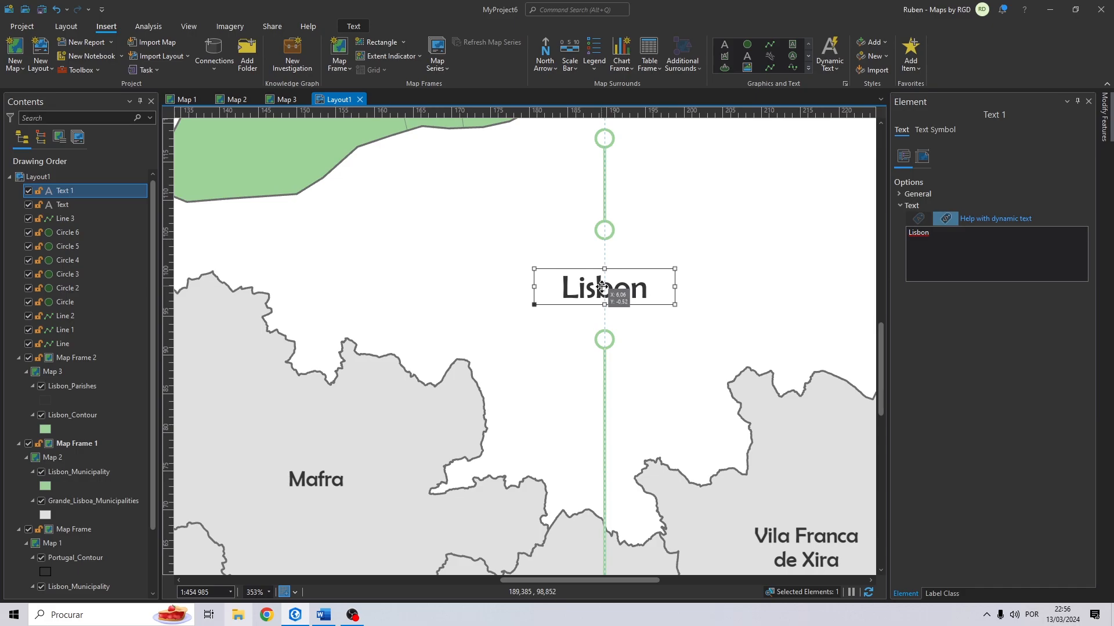
pyautogui.click(479, 261)
pyautogui.scroll(-5, 638, 264)
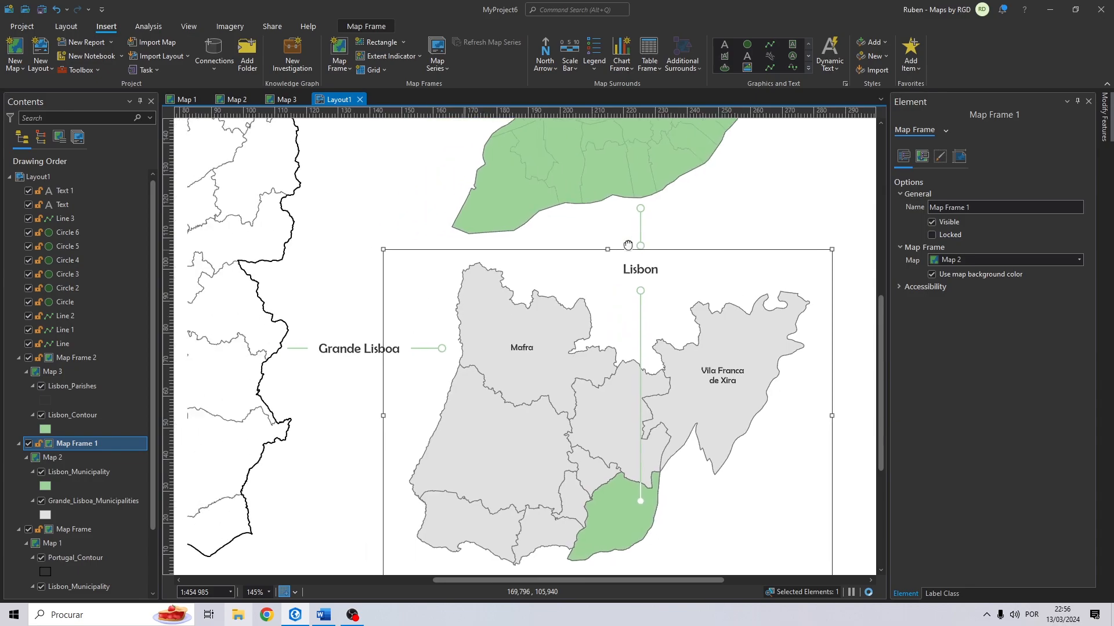
# Paste another copy of the "Lisbon" text and move it above the Portugal map.
pyautogui.click(677, 267)
pyautogui.hotkey('ctrl', 'v')
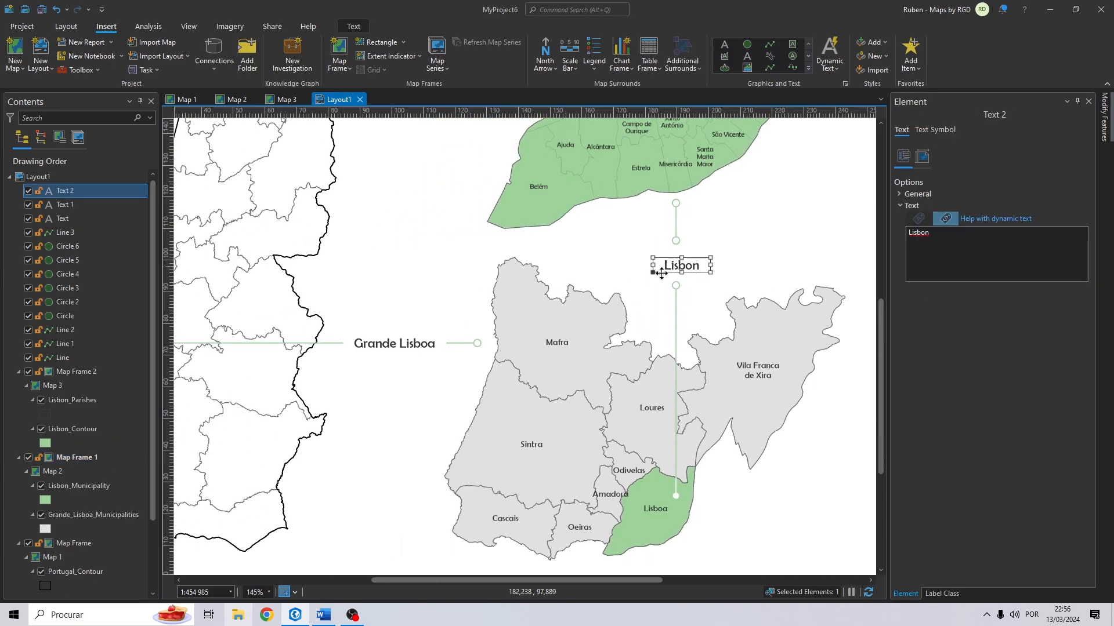
pyautogui.moveTo(679, 266); pyautogui.dragTo(567, 230)
pyautogui.moveTo(348, 227); pyautogui.dragTo(560, 462)
pyautogui.moveTo(786, 469); pyautogui.dragTo(462, 196)
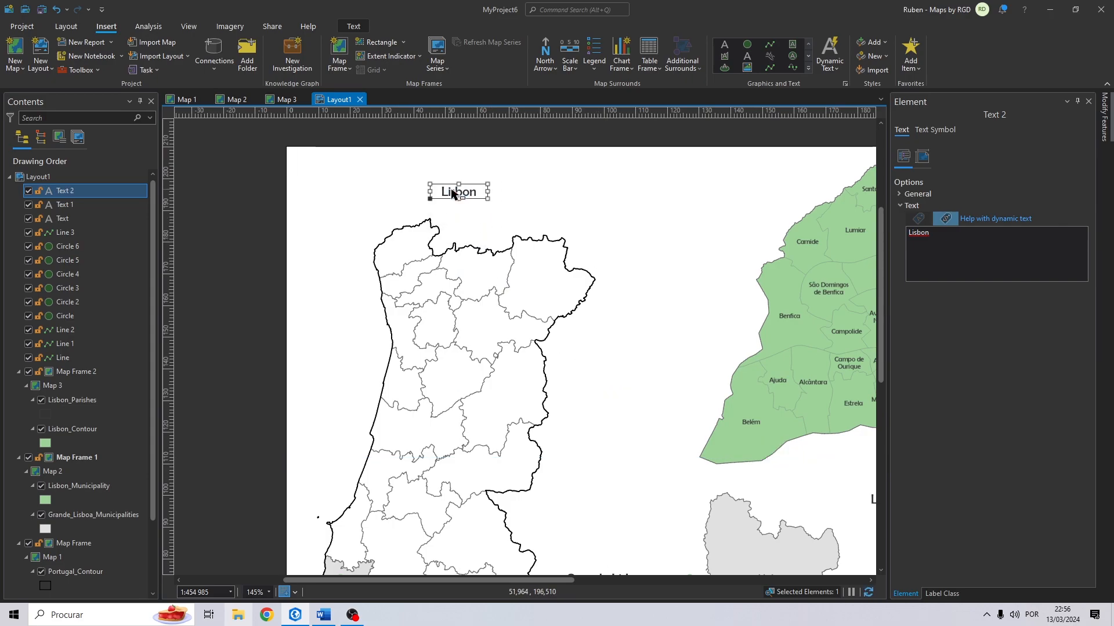
# Change the copied text above Portugal to "Portugal Regions" and move it closer to the page's upper edge.
pyautogui.doubleClick(464, 197)
pyautogui.write('Portug')
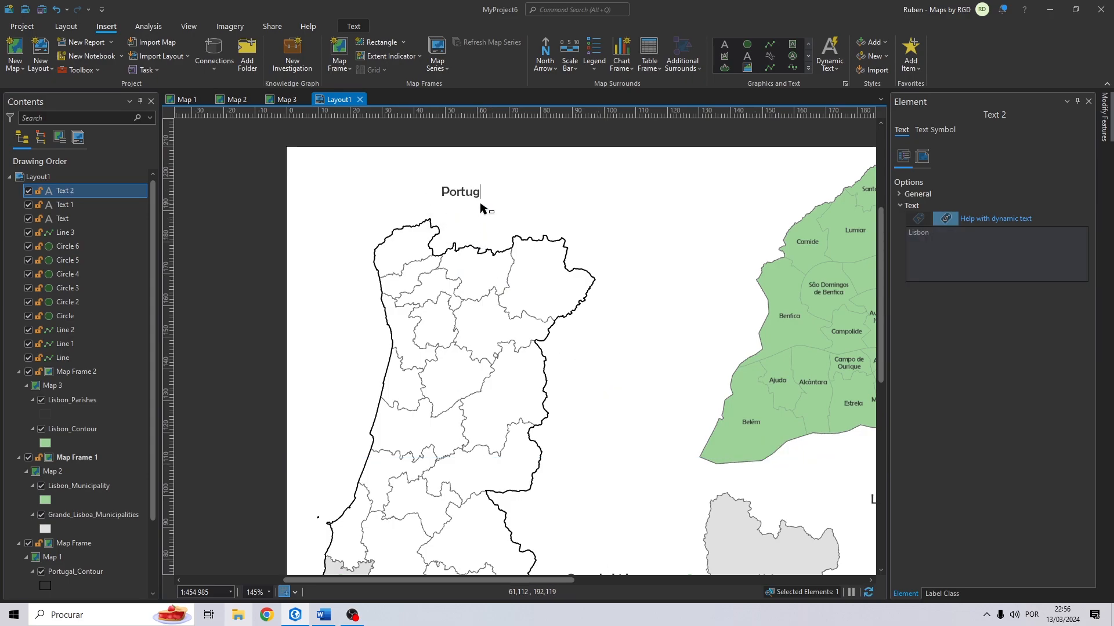
pyautogui.write('al Regions')
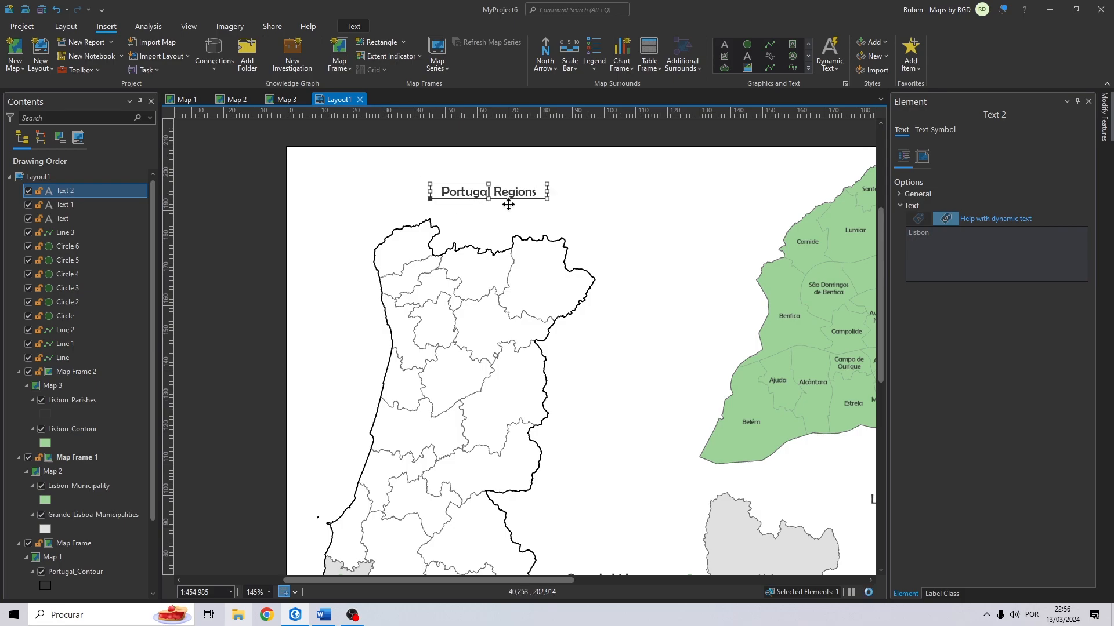
pyautogui.moveTo(503, 192); pyautogui.dragTo(475, 170)
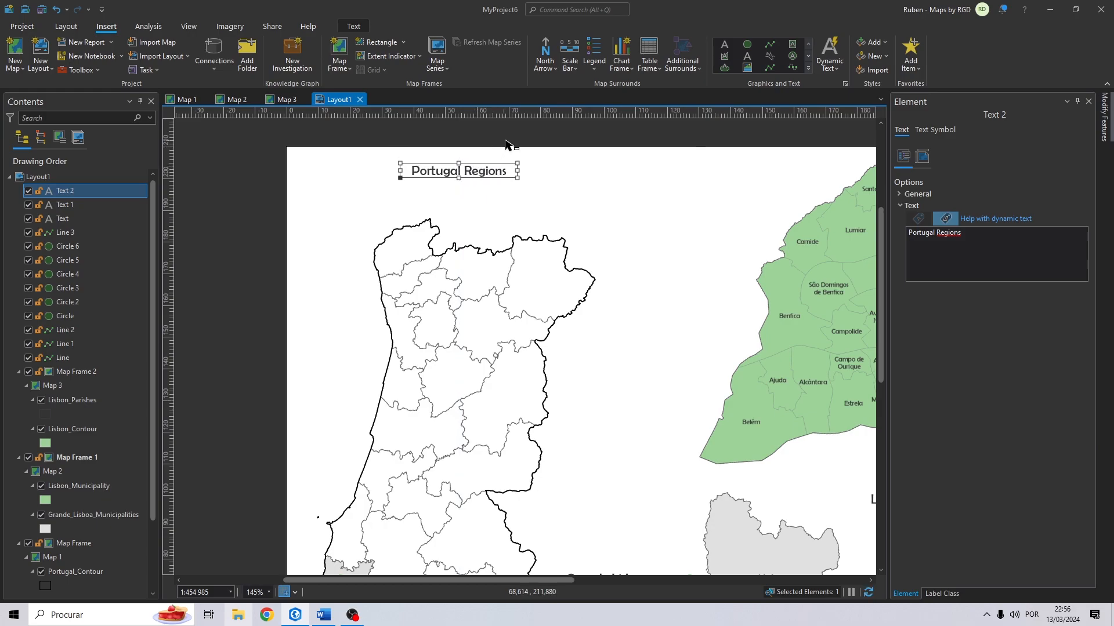
pyautogui.click(510, 141)
# Draw a bracket-shaped line about 85 mm wide and 6 mm high along the page's upper edge, over the "Portugal Regions" title.
pyautogui.click(770, 58)
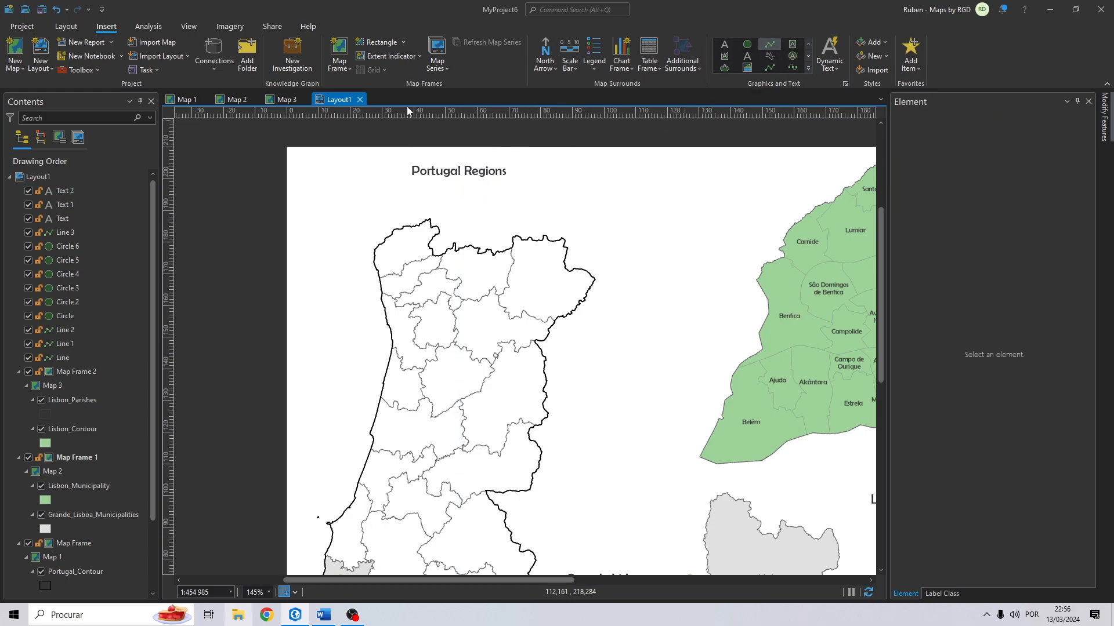
pyautogui.click(286, 146)
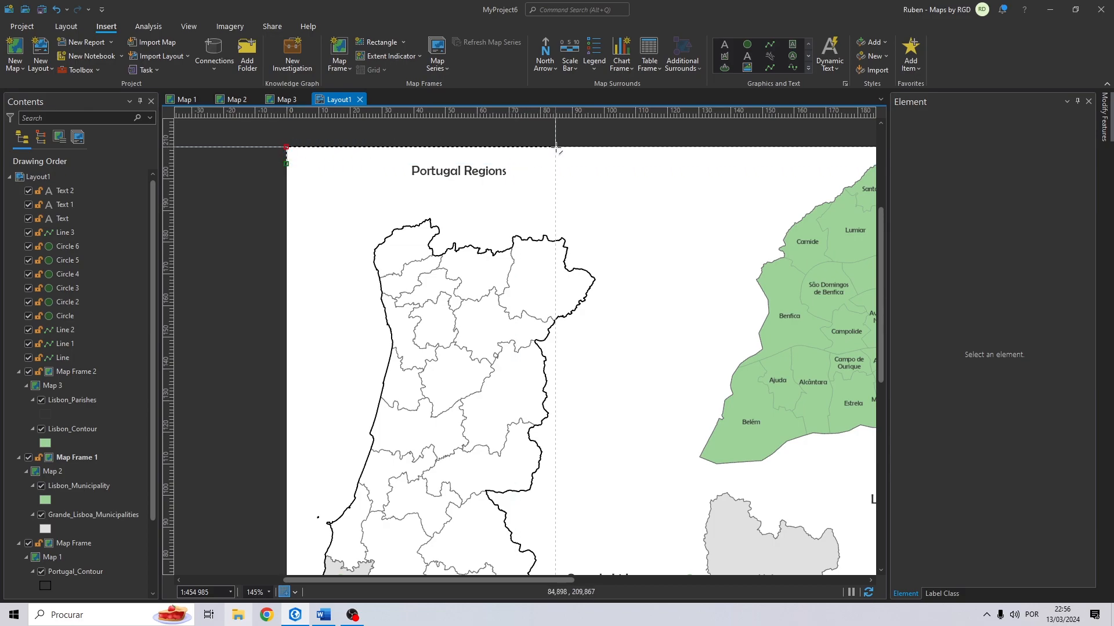
pyautogui.doubleClick(555, 165)
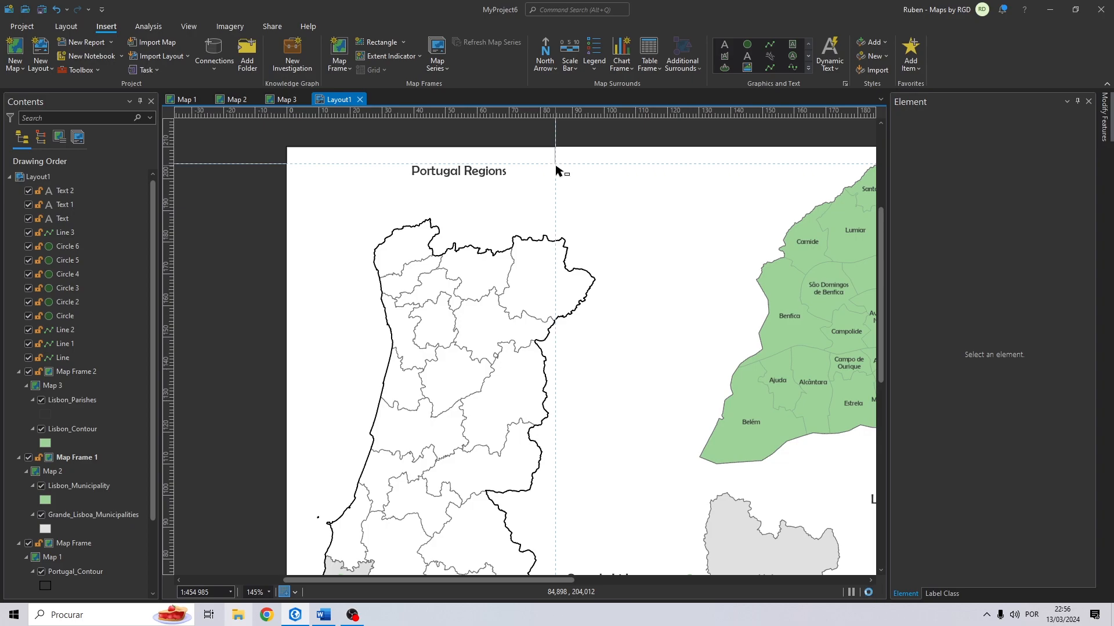
# Move the bracket line off the page, just above its upper edge.
pyautogui.rightClick(360, 151)
pyautogui.click(418, 495)
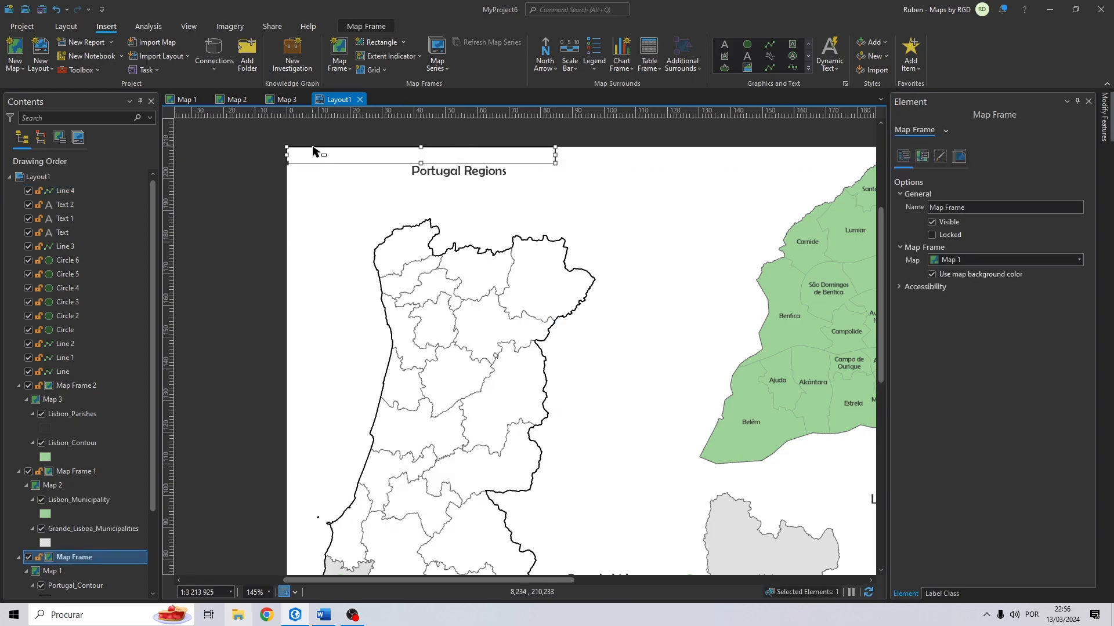
pyautogui.click(307, 140)
pyautogui.moveTo(306, 140); pyautogui.dragTo(307, 117)
pyautogui.click(289, 126)
pyautogui.rightClick(289, 126)
pyautogui.click(394, 451)
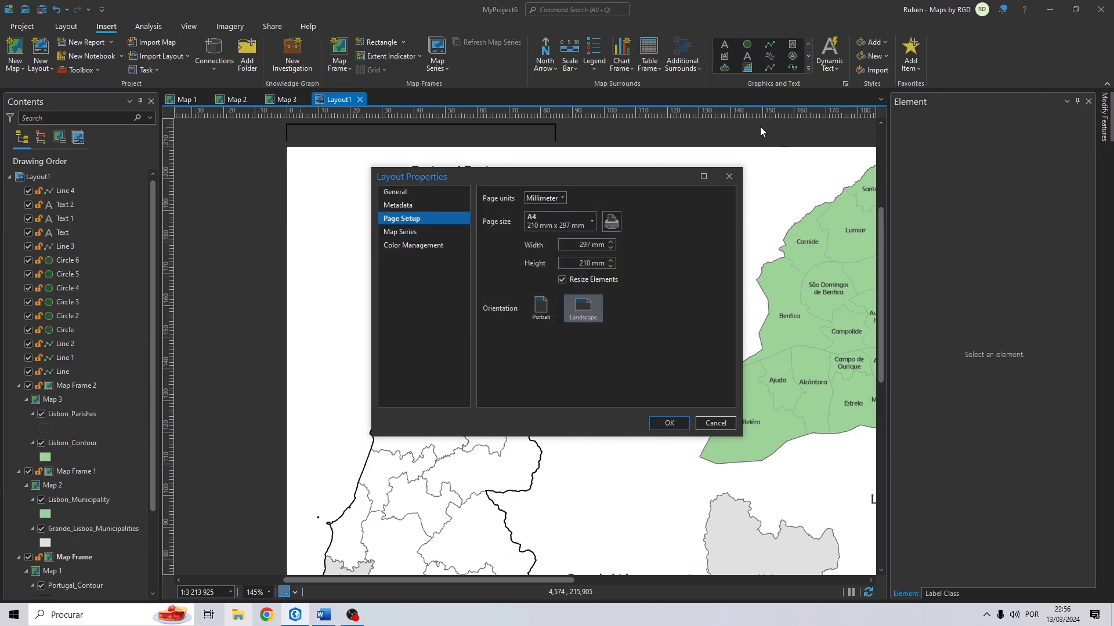
pyautogui.click(722, 169)
# Recolor the bracket line above the page to the same light green as the connector lines.
pyautogui.scroll(3, 487, 212)
pyautogui.click(475, 206)
pyautogui.rightClick(473, 206)
pyautogui.click(544, 520)
pyautogui.click(927, 132)
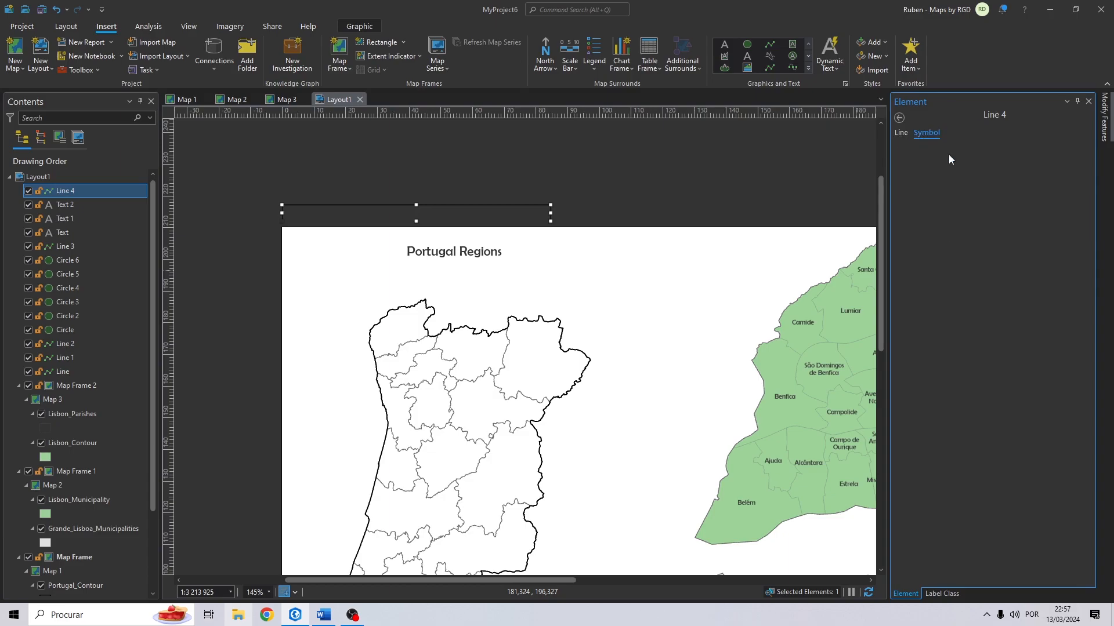
pyautogui.click(1087, 192)
pyautogui.click(970, 375)
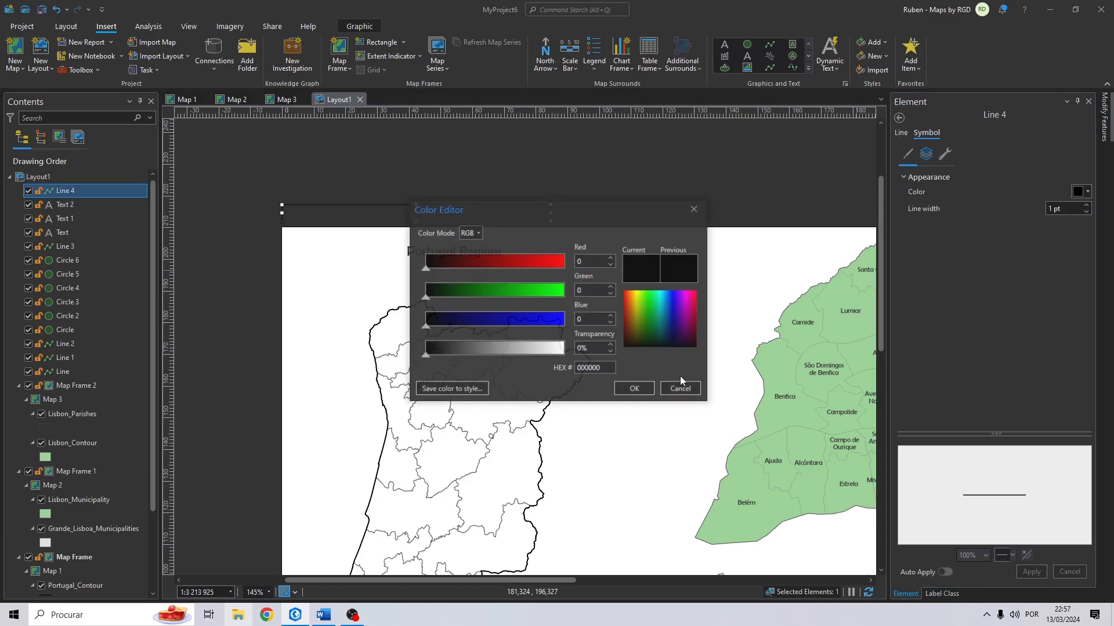
pyautogui.press('BackSpace')
pyautogui.write('9cs299')
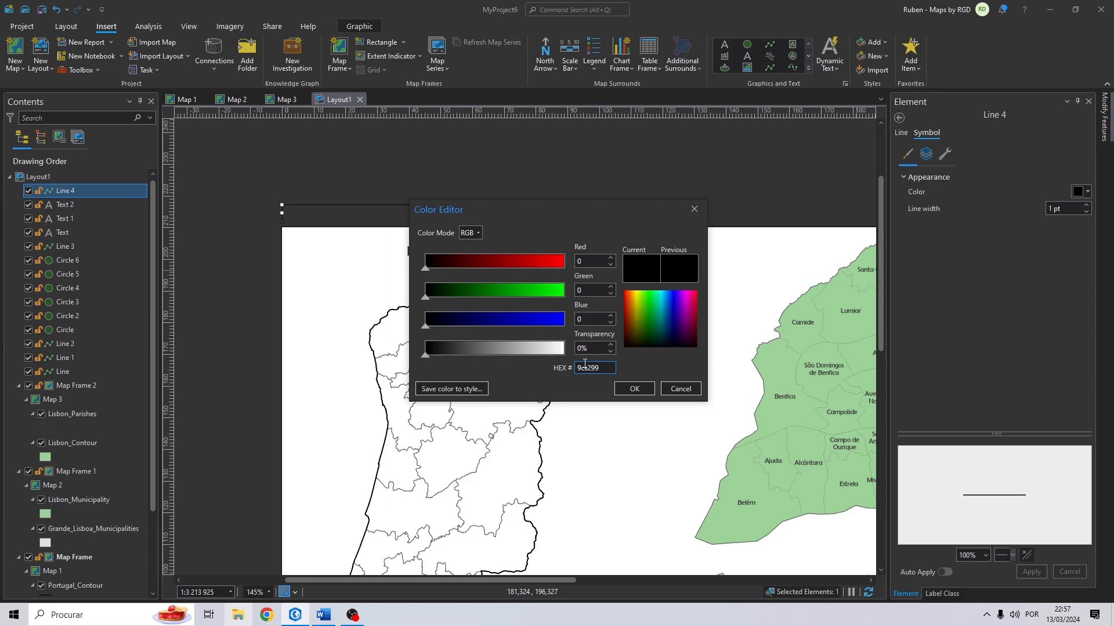
pyautogui.click(627, 392)
pyautogui.click(1032, 571)
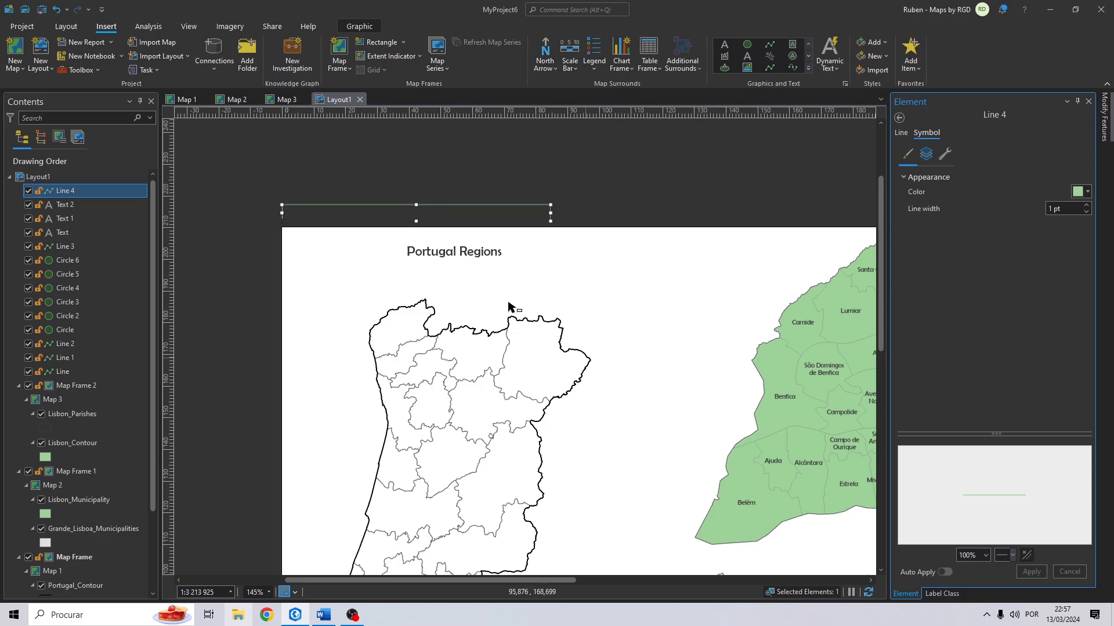
# Move the green bracket line between the "Portugal Regions" title and the Portugal map.
pyautogui.moveTo(453, 209); pyautogui.dragTo(486, 267)
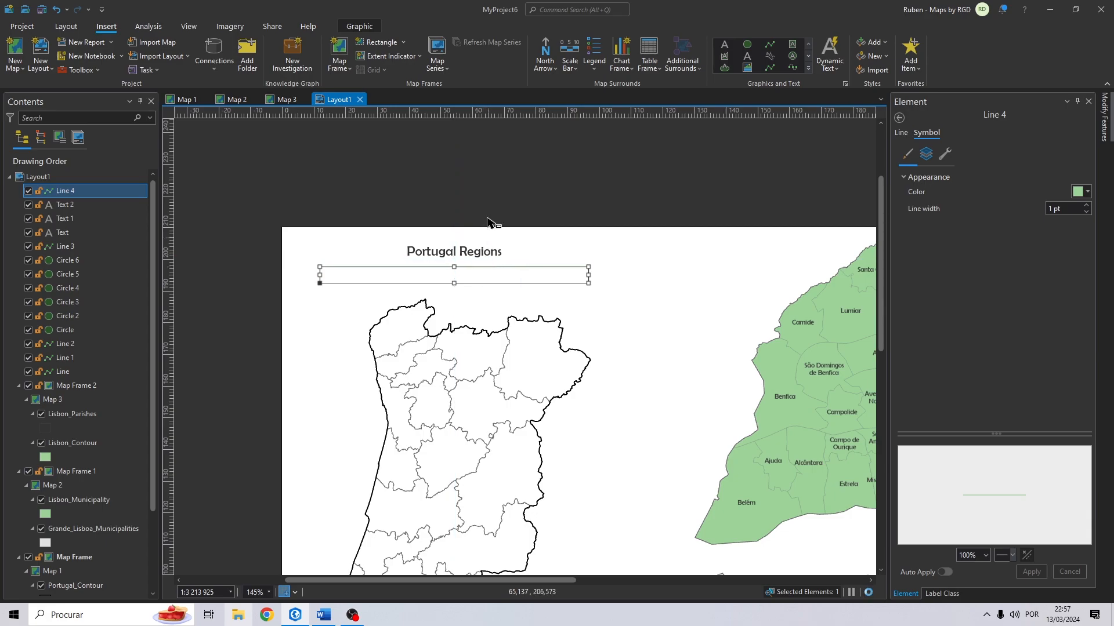
pyautogui.click(487, 205)
pyautogui.scroll(-5, 491, 209)
pyautogui.moveTo(547, 301); pyautogui.dragTo(485, 248)
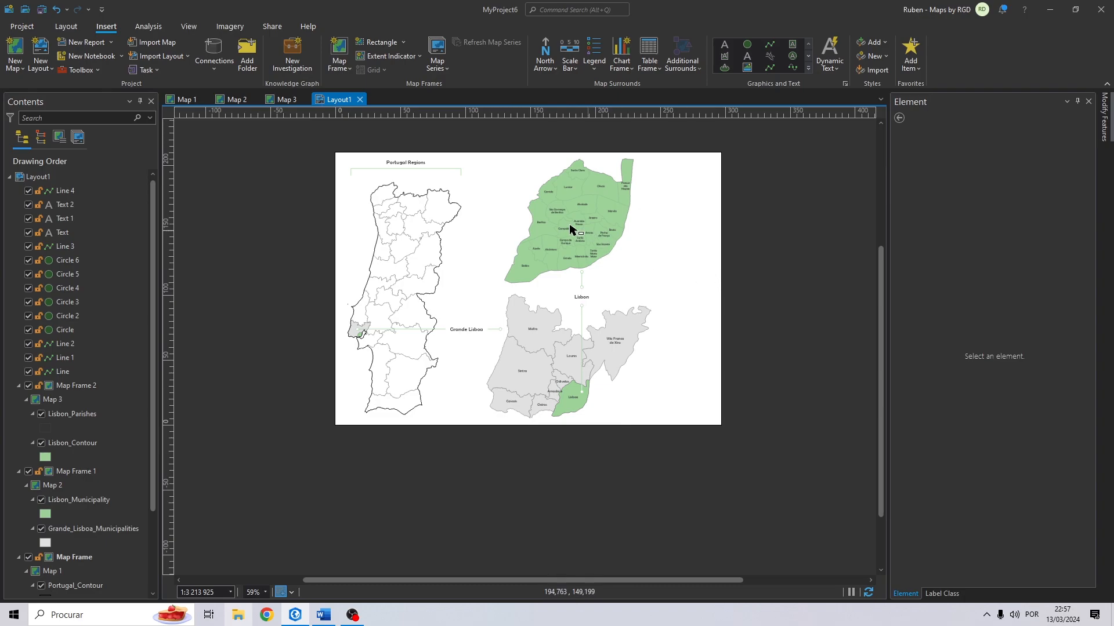
pyautogui.scroll(4, 457, 311)
pyautogui.scroll(-4, 635, 326)
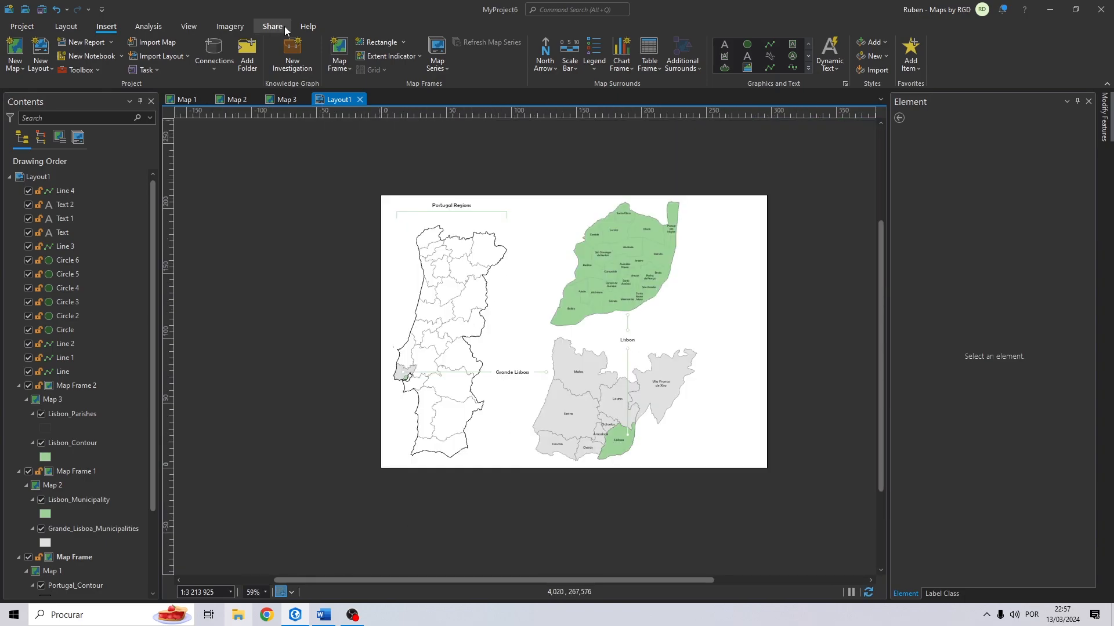
pyautogui.moveTo(473, 213); pyautogui.dragTo(524, 202)
pyautogui.moveTo(569, 268); pyautogui.dragTo(494, 271)
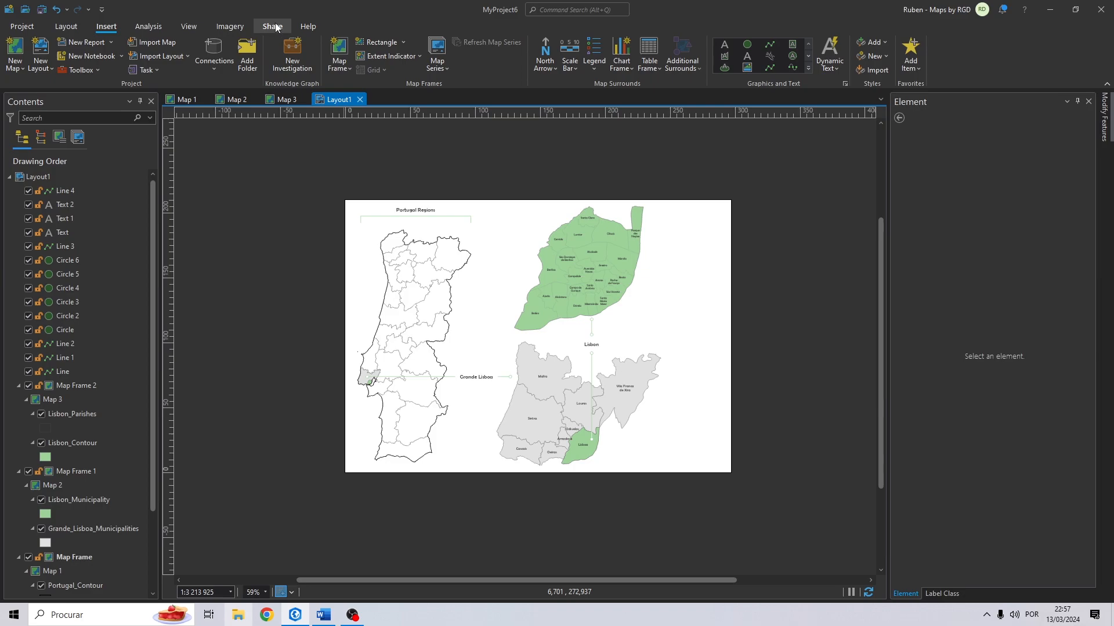
# Export the layout as a PNG named "Lisbon Map" into the Youtube Tutorial folder on the desktop.
pyautogui.click(272, 27)
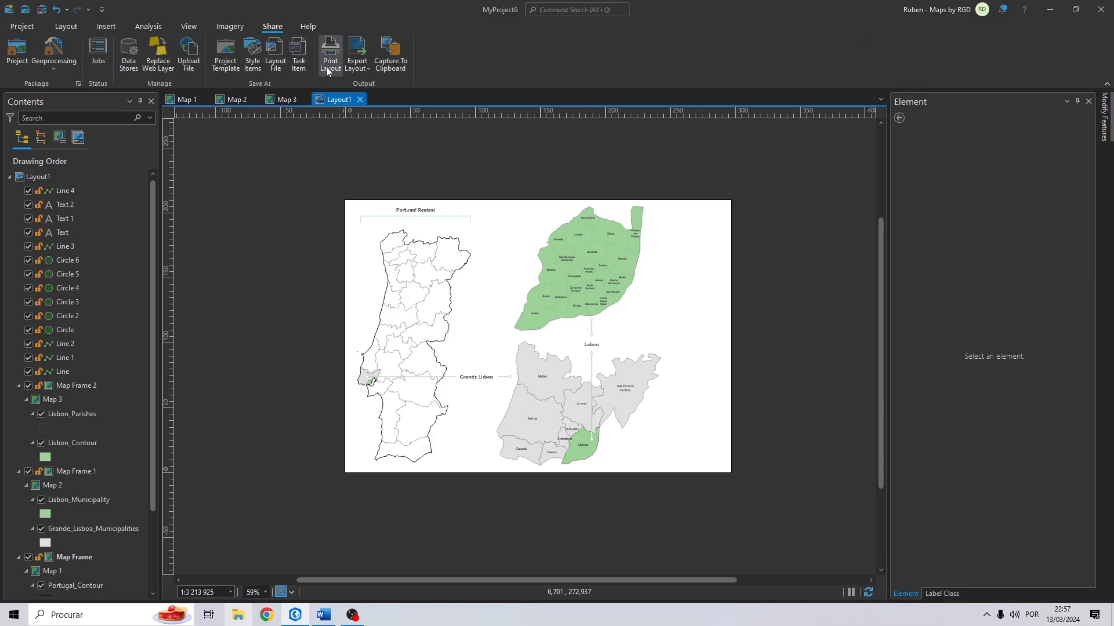
pyautogui.click(361, 60)
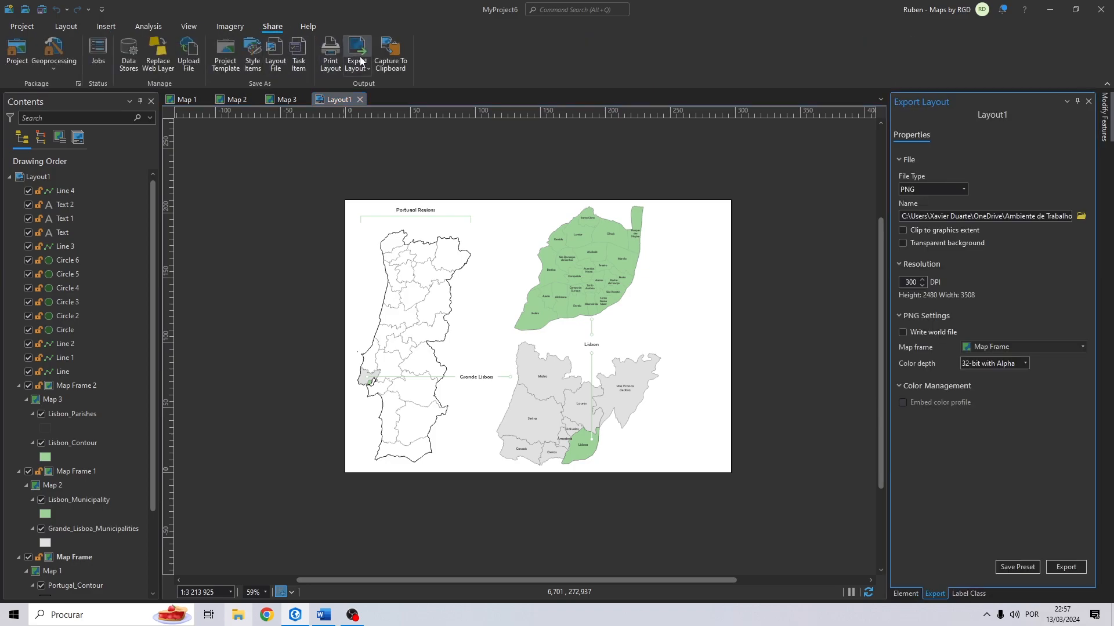
pyautogui.click(1080, 217)
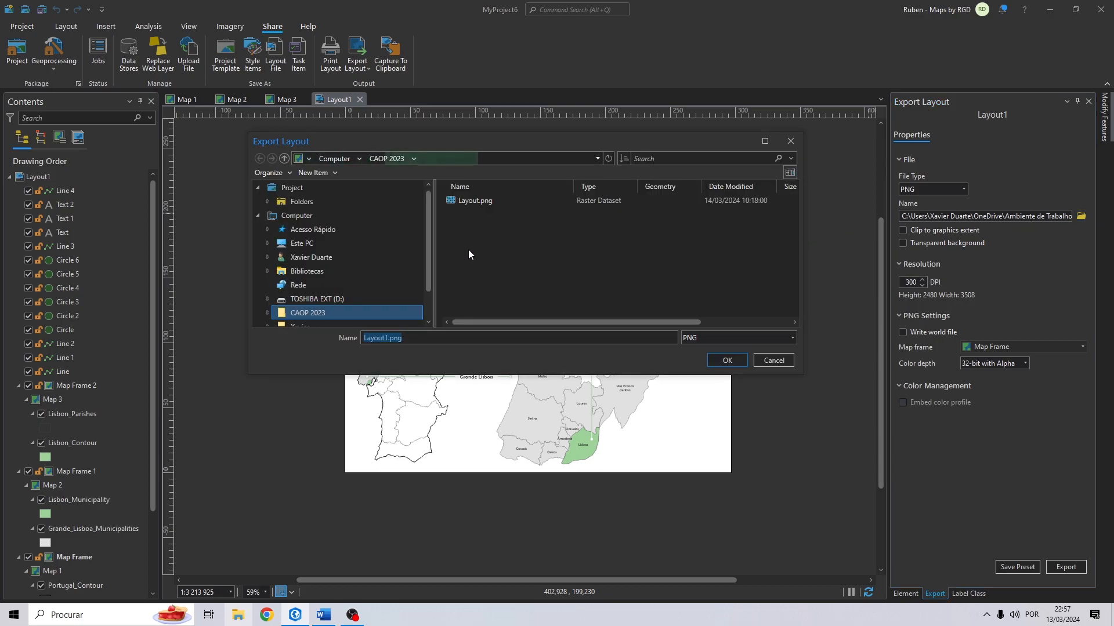
pyautogui.scroll(-1, 304, 273)
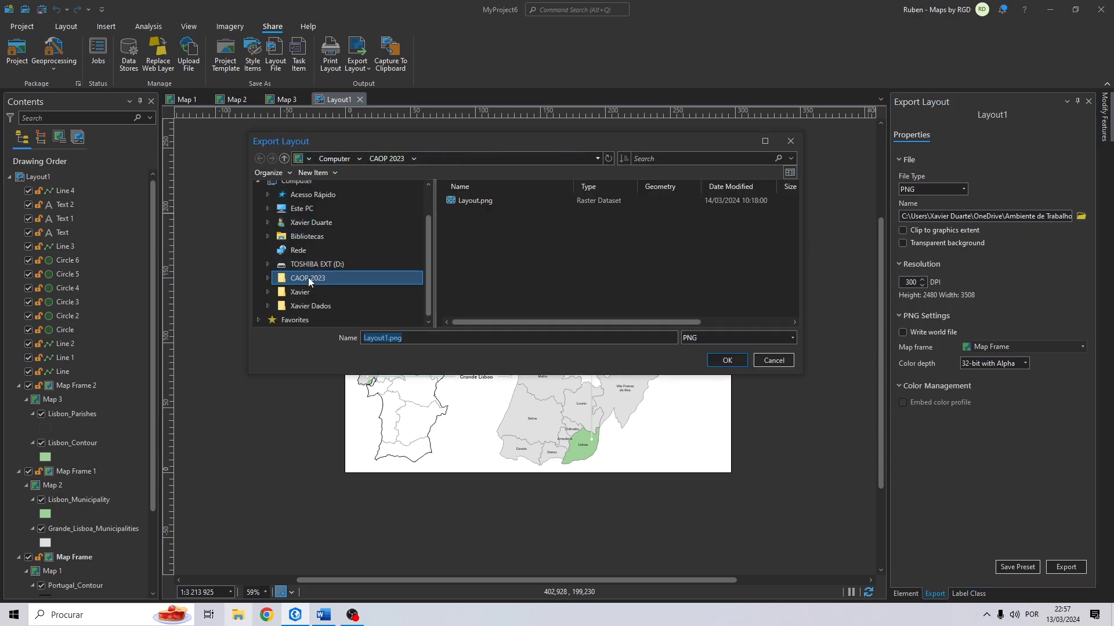
pyautogui.click(301, 208)
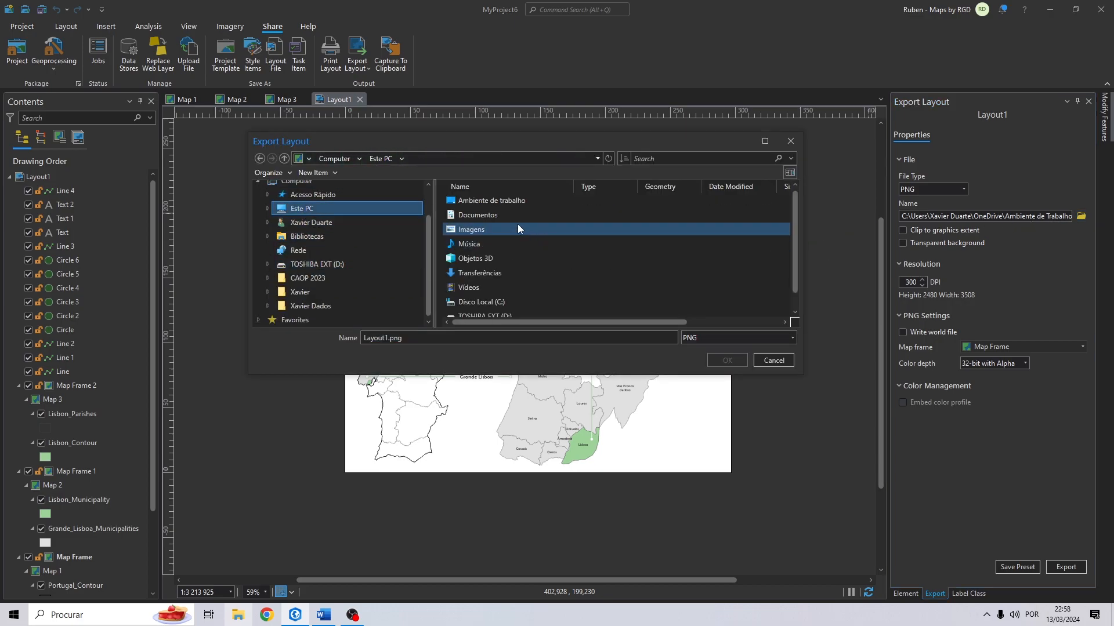
pyautogui.doubleClick(498, 199)
pyautogui.doubleClick(490, 244)
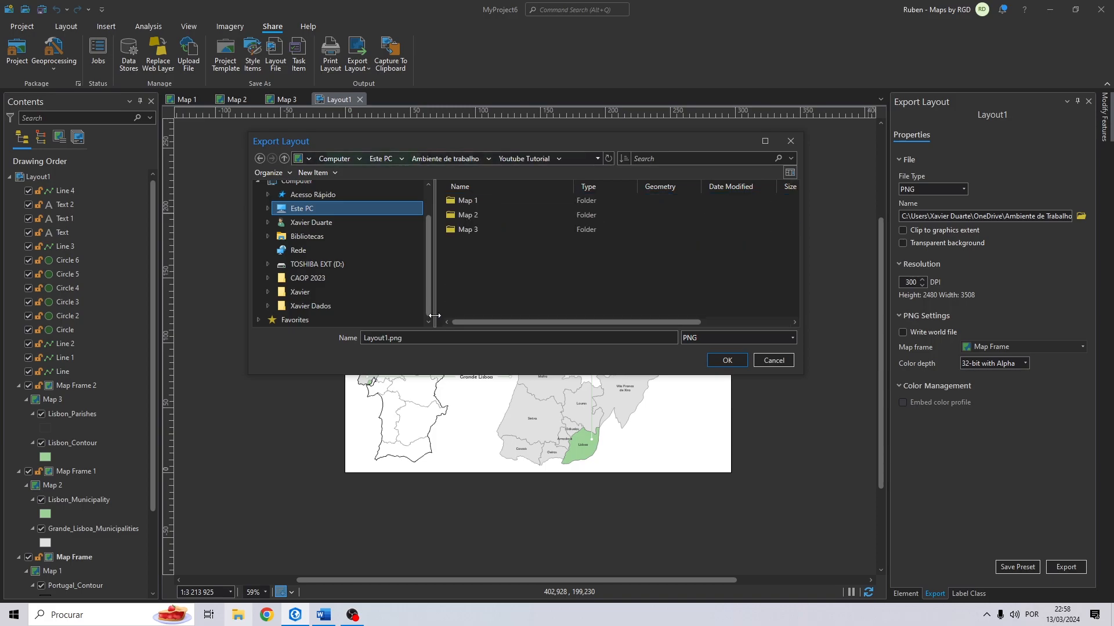
pyautogui.write('Lisbon Map')
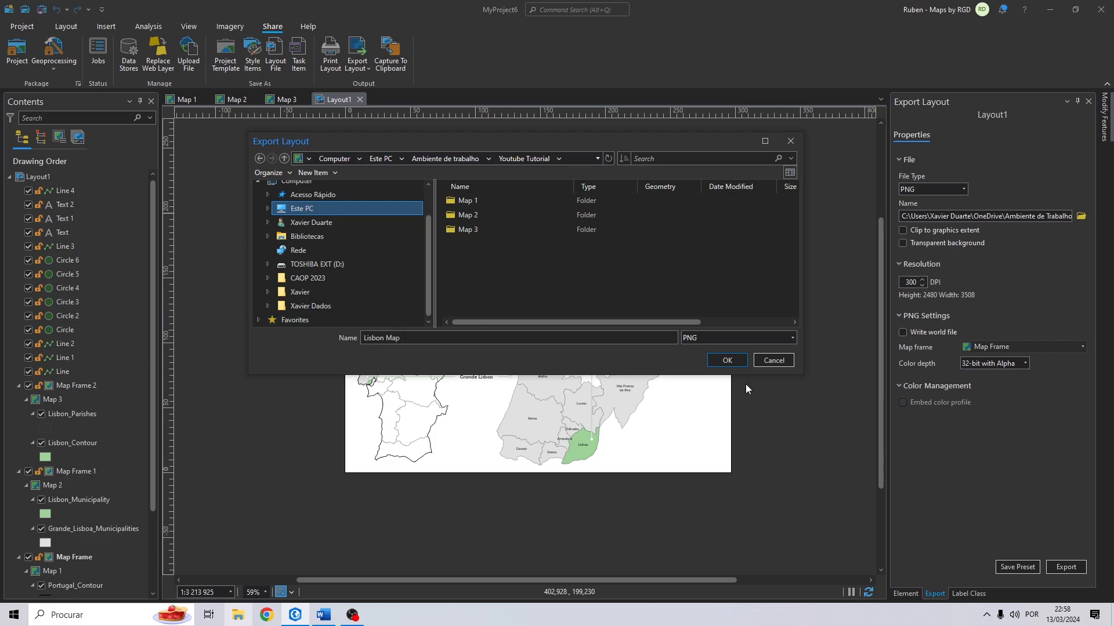
pyautogui.press('Return')
pyautogui.click(1052, 566)
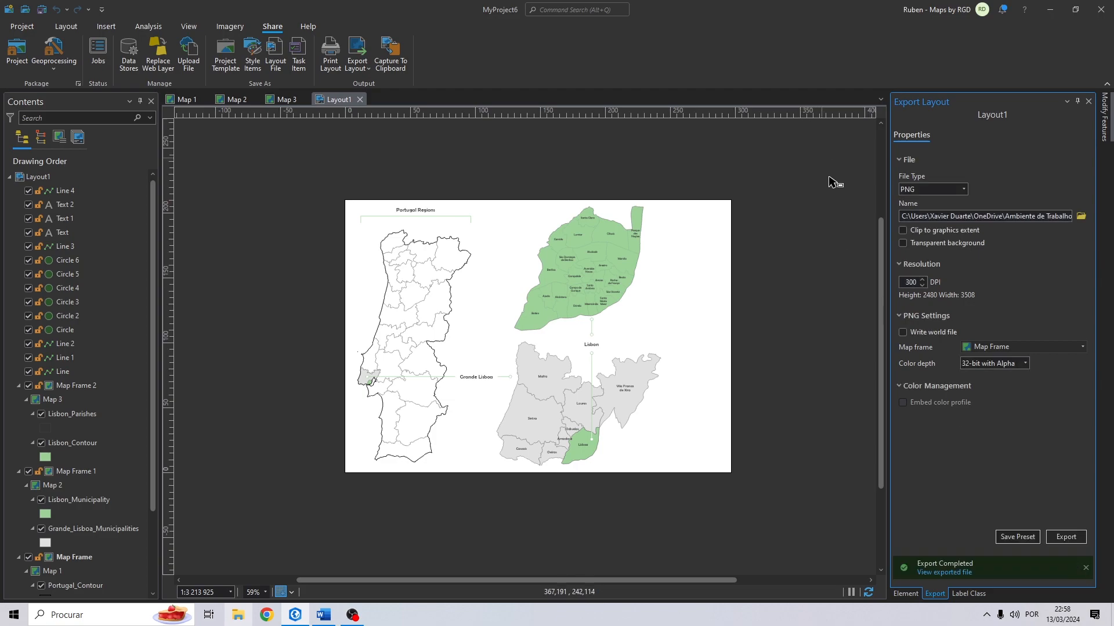
# Export the layout again with the output clipped to the graphics extent, overwriting Lisbon Map.png.
pyautogui.click(903, 230)
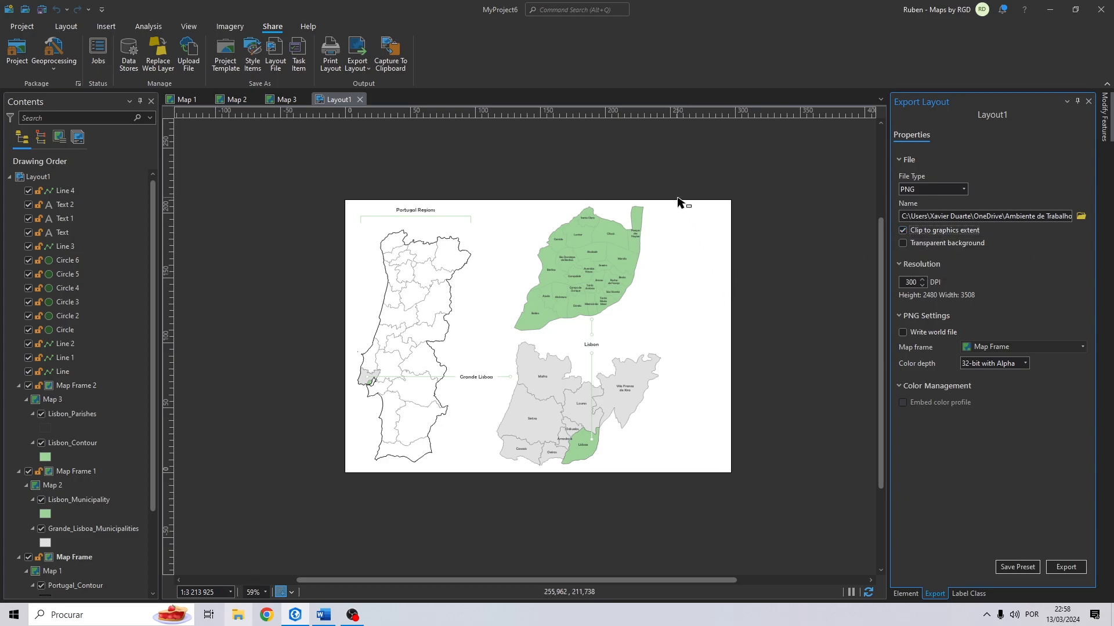
pyautogui.click(676, 260)
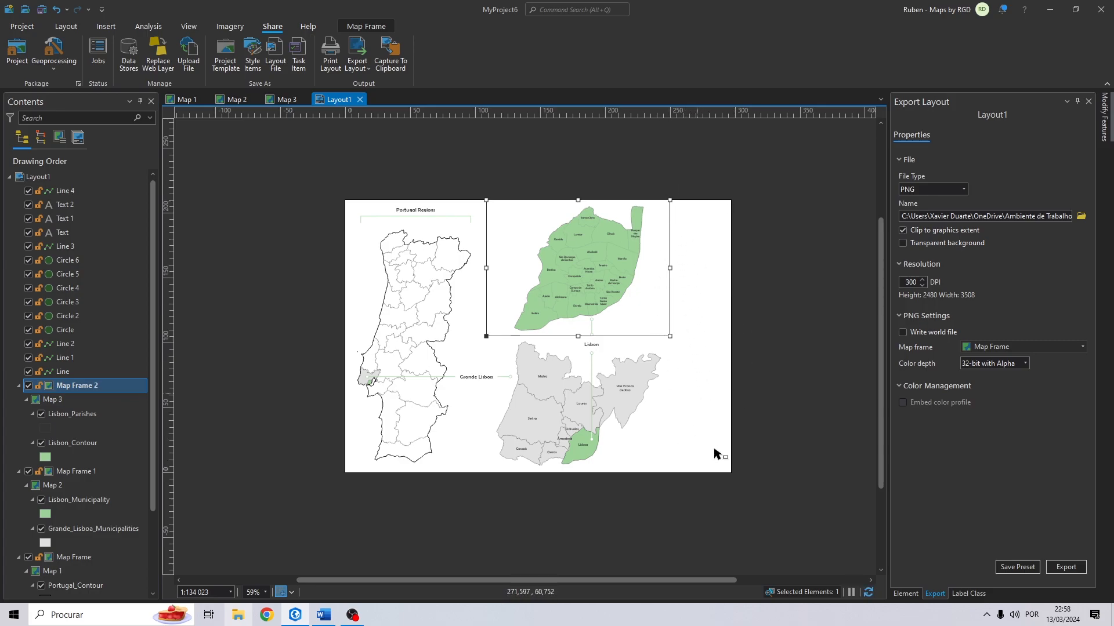
pyautogui.click(1064, 567)
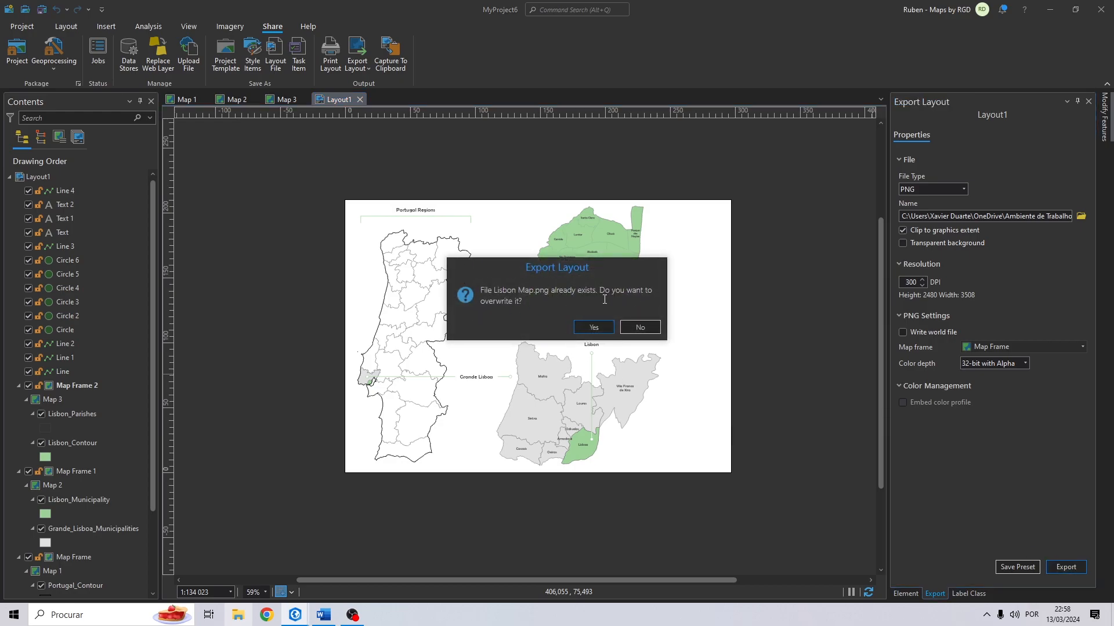
pyautogui.click(593, 328)
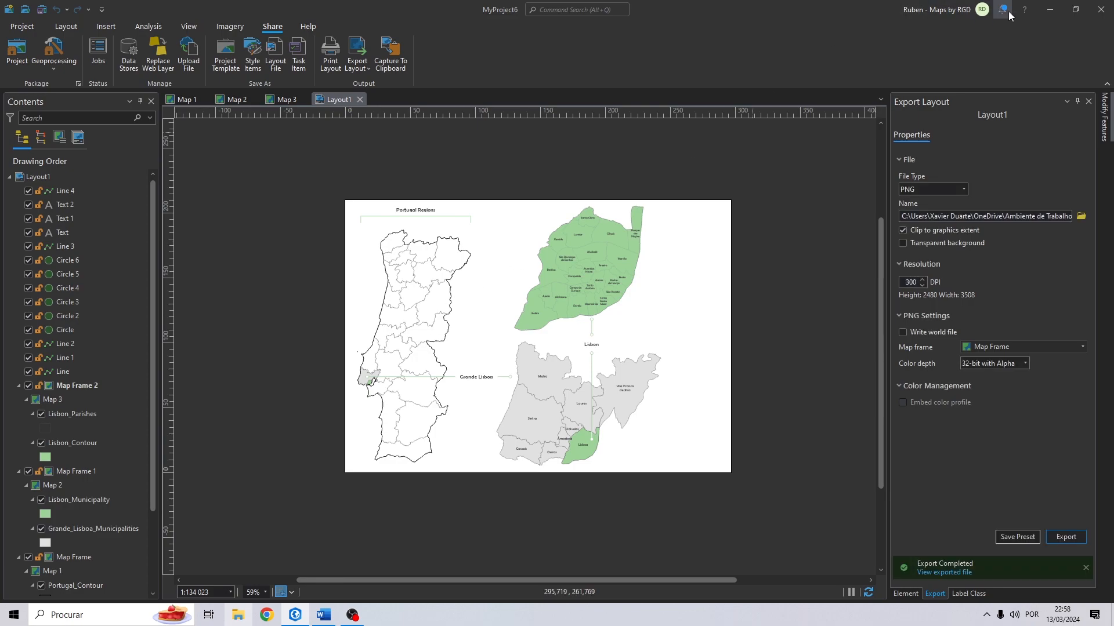
# Switch to the desktop and open the exported Lisbon Map.png from the Youtube Tutorial folder.
pyautogui.click(1050, 9)
pyautogui.doubleClick(471, 204)
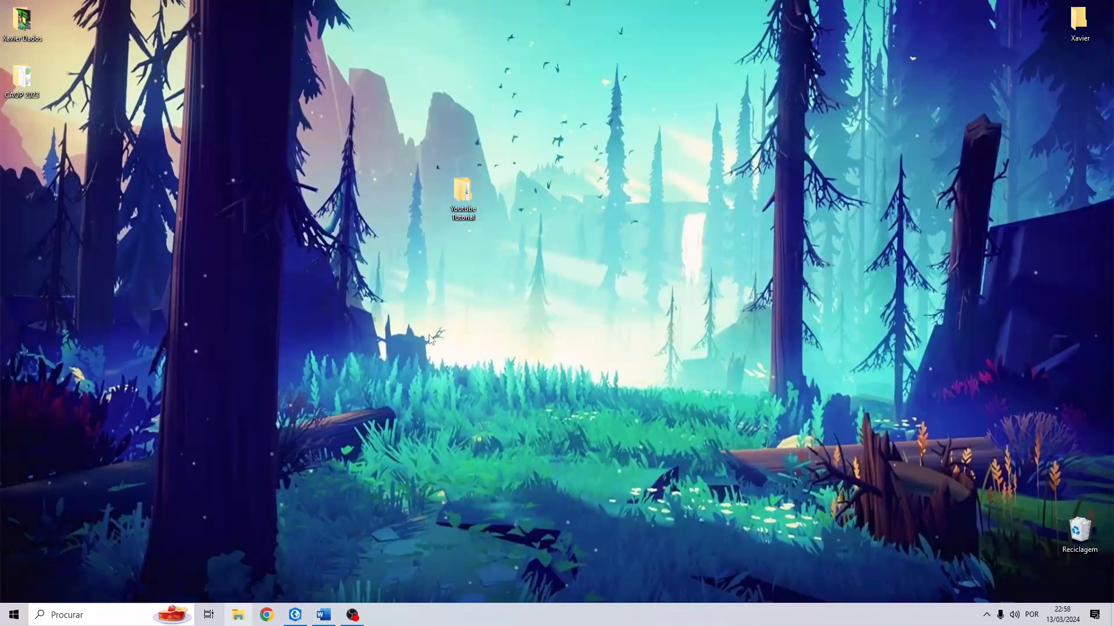
pyautogui.doubleClick(191, 161)
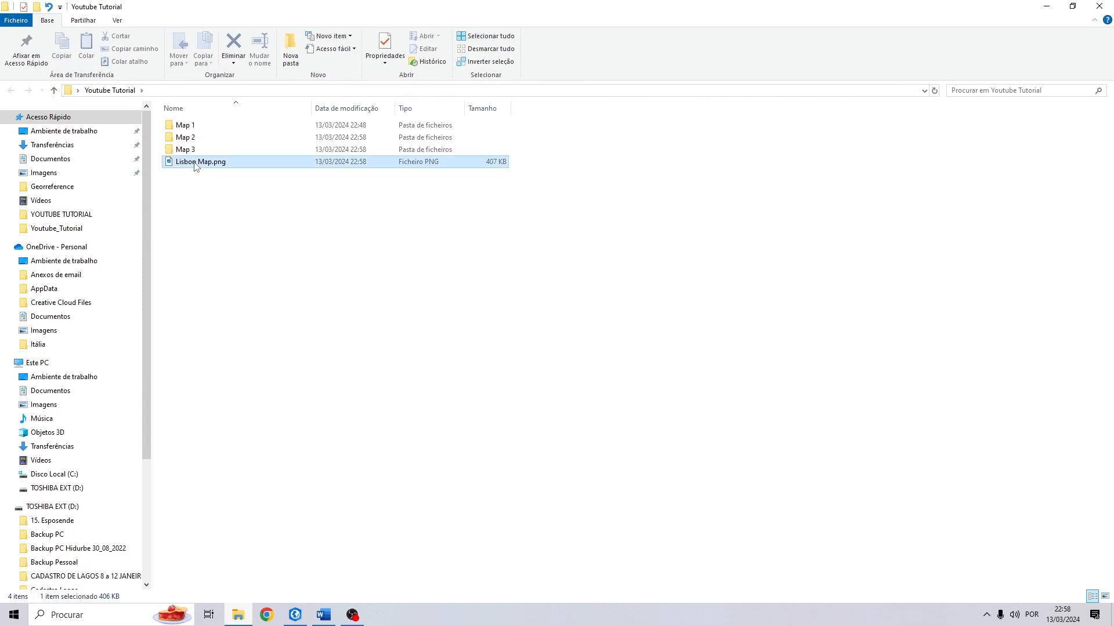